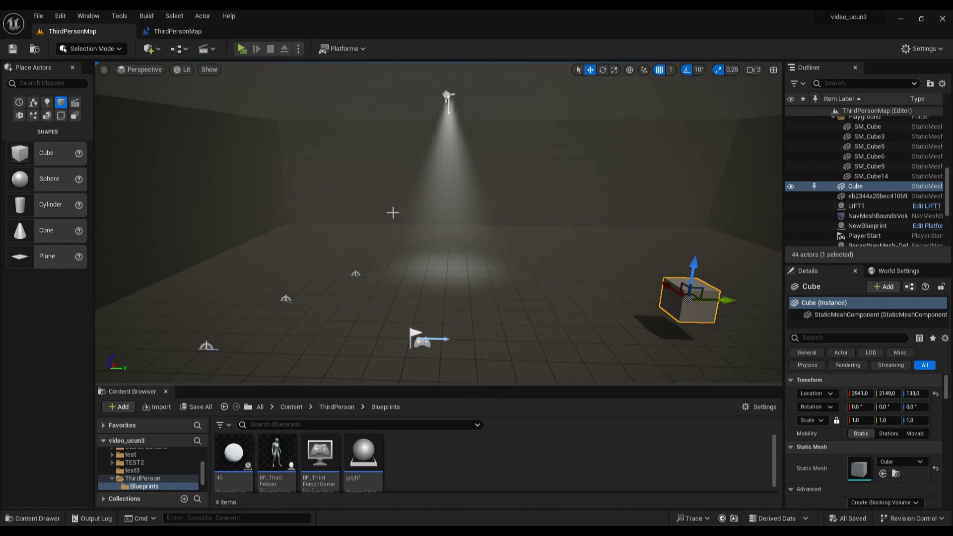
Play-test the level, running the character with W and S, then return to the ThirdPersonMap Level Blueprint event graph.
{"action": "left_click", "coordinate": [242, 48]}
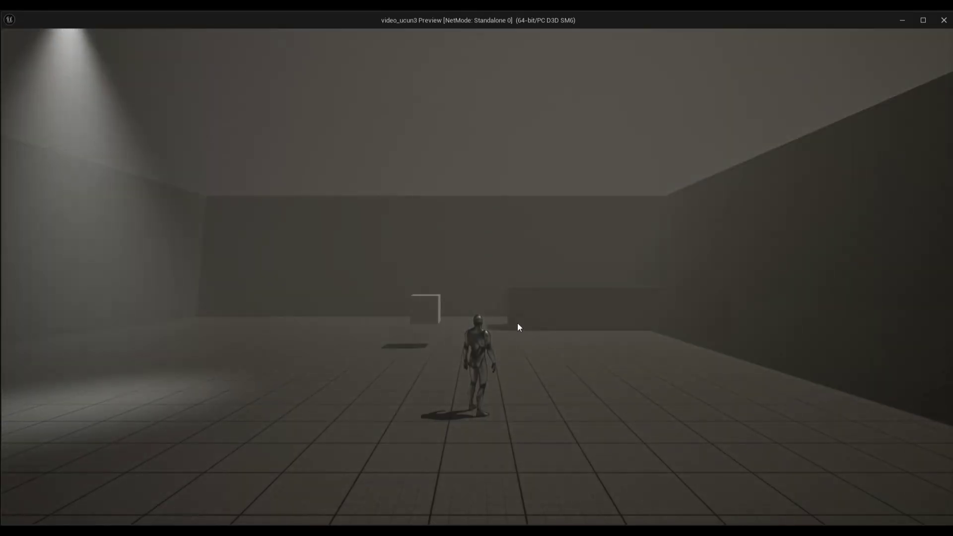
{"action": "left_click", "coordinate": [518, 327]}
{"action": "key", "text": "w"}
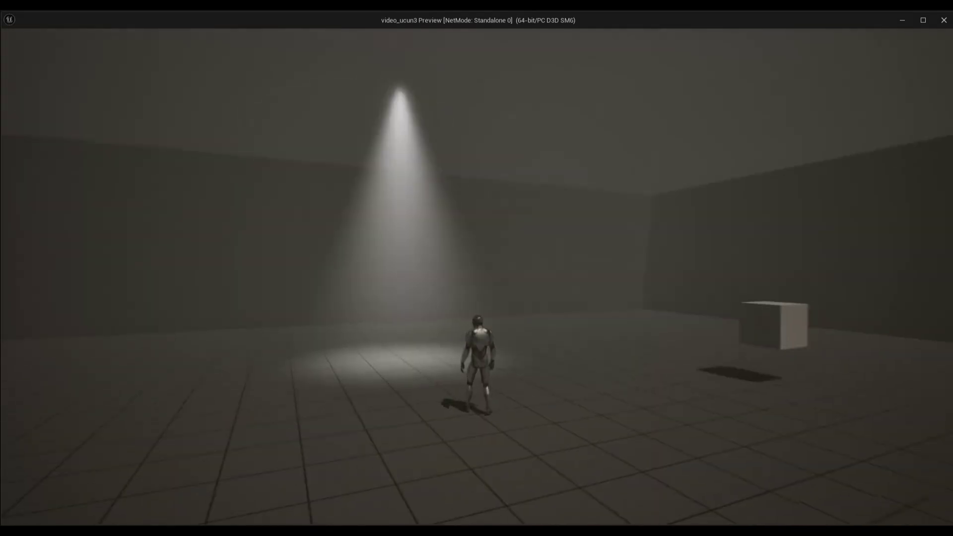
{"action": "key", "text": "s"}
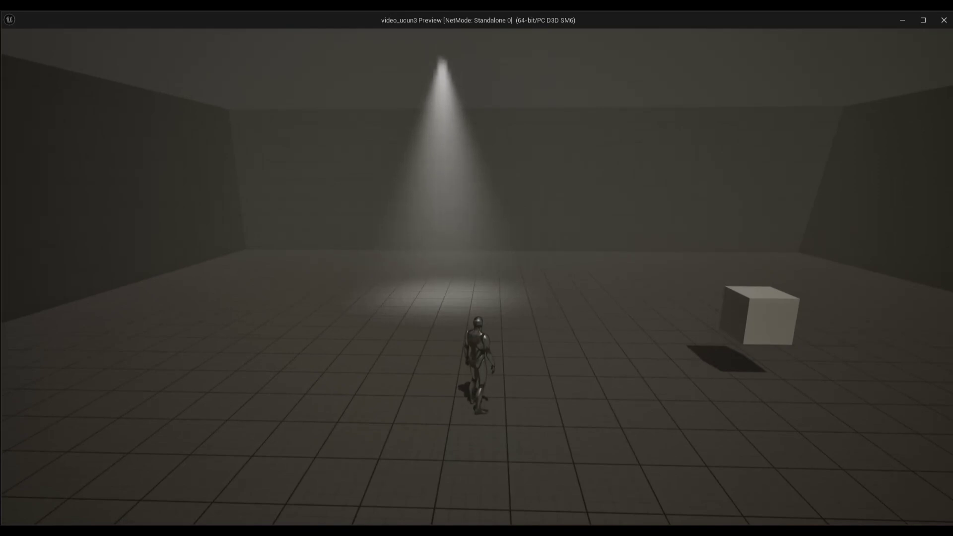
{"action": "key", "text": "Escape"}
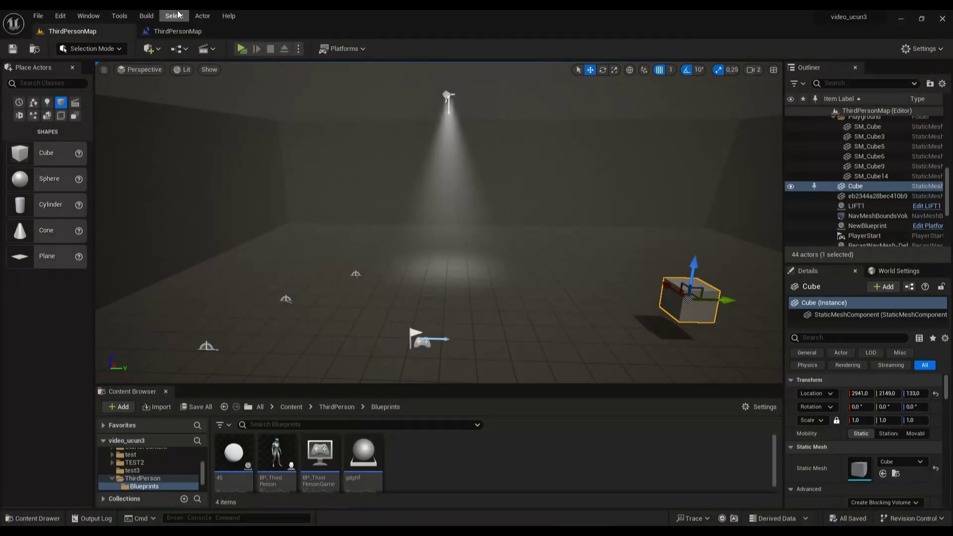
{"action": "left_click", "coordinate": [204, 29]}
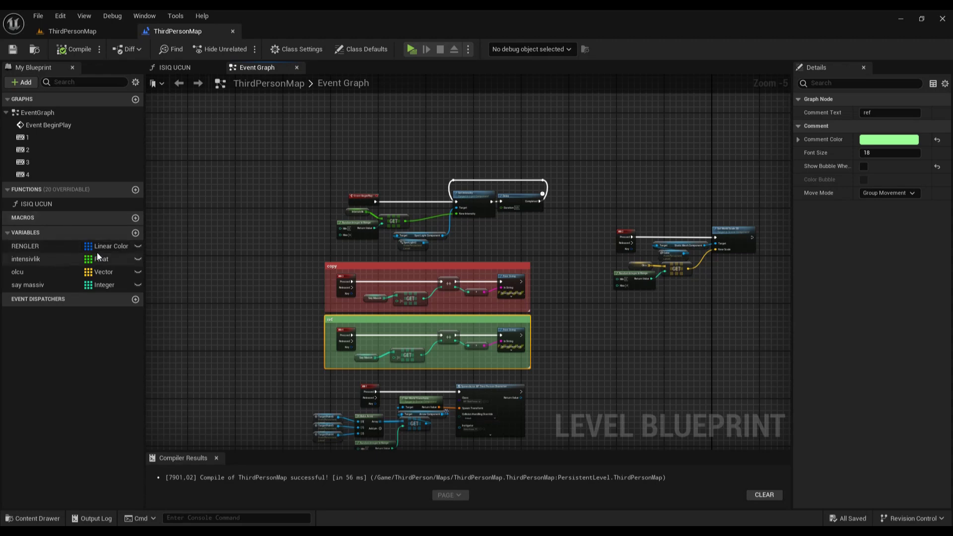
Add a variable named NewVar to the Level Blueprint, keeping it a single Integer.
{"action": "left_click", "coordinate": [135, 233]}
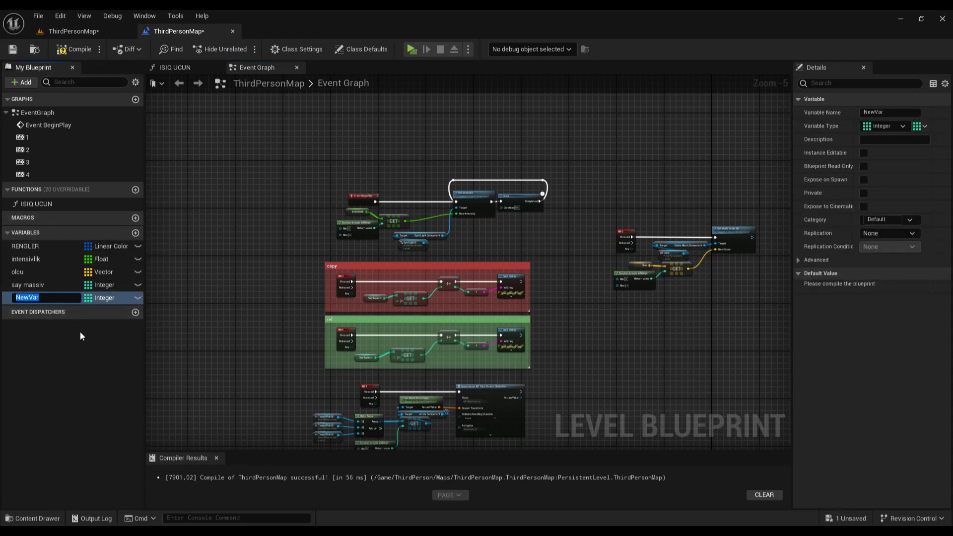
{"action": "left_click", "coordinate": [95, 298]}
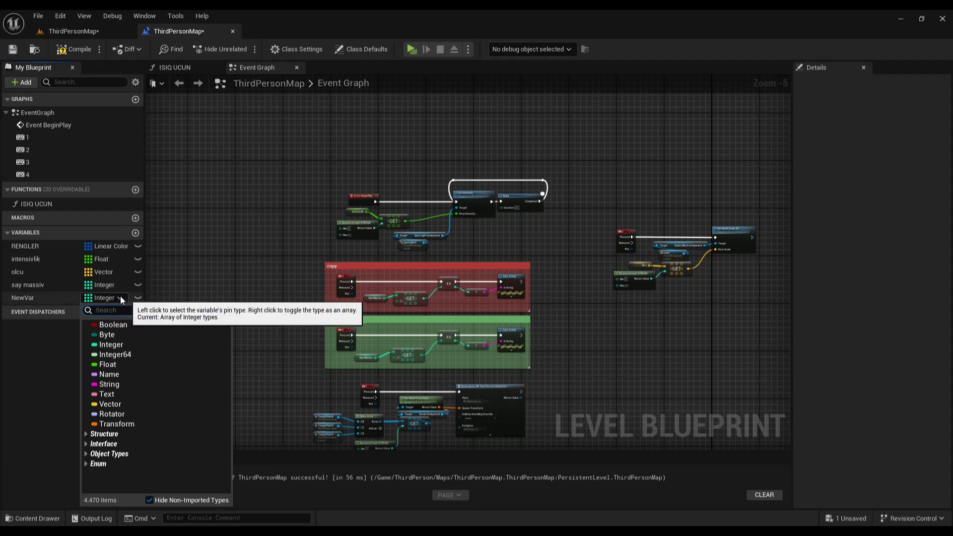
{"action": "left_click", "coordinate": [59, 297]}
{"action": "left_click", "coordinate": [923, 127]}
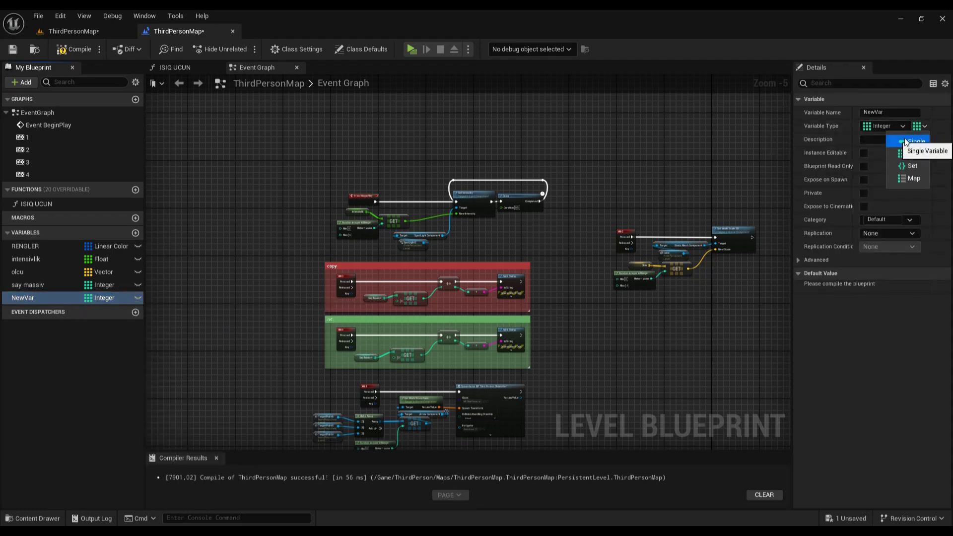
{"action": "left_click", "coordinate": [905, 140]}
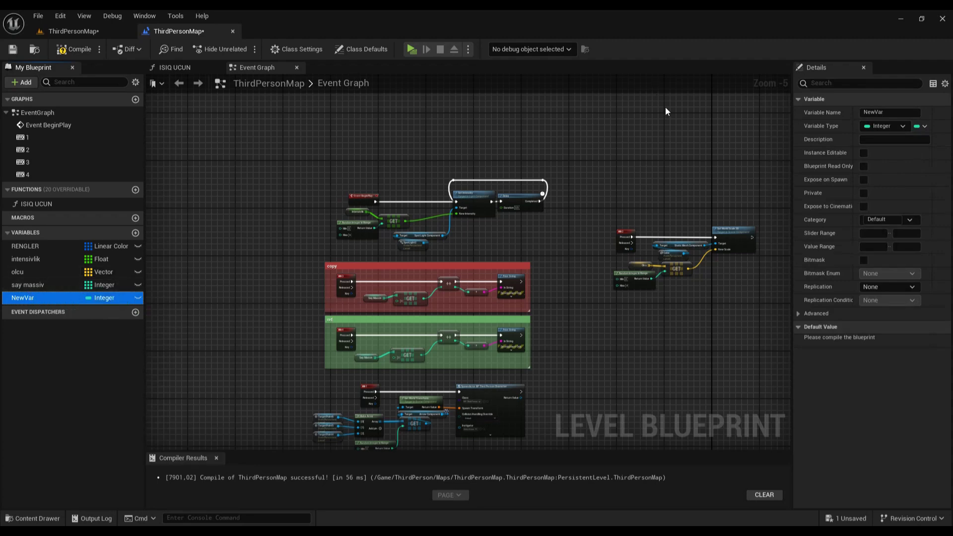
{"action": "left_click", "coordinate": [886, 129]}
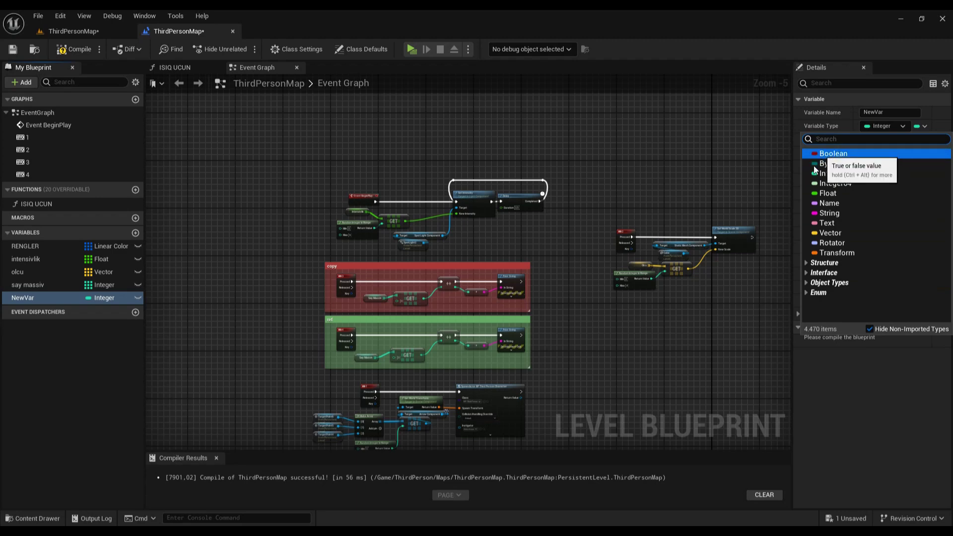
{"action": "left_click", "coordinate": [698, 189]}
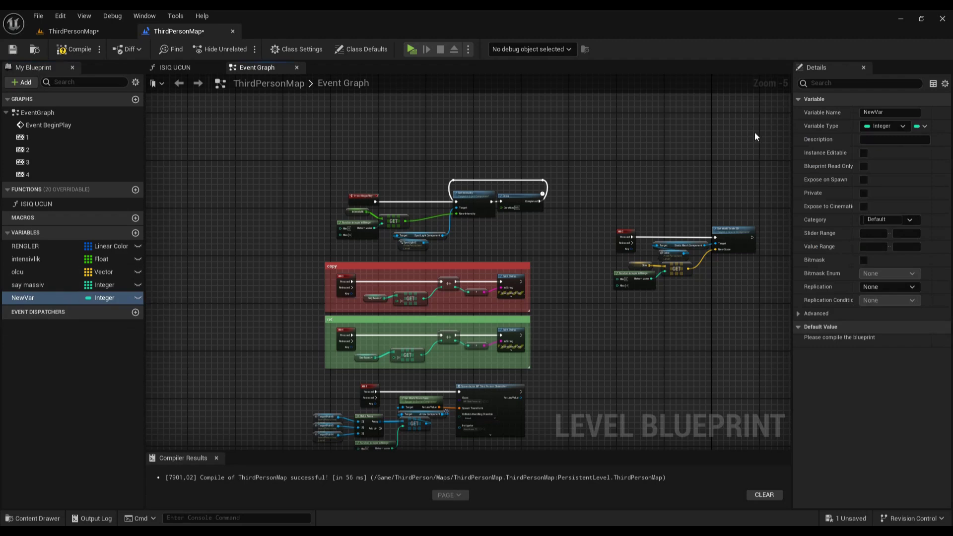
Switch NewVar's container type from Single to Array.
{"action": "left_click", "coordinate": [920, 126]}
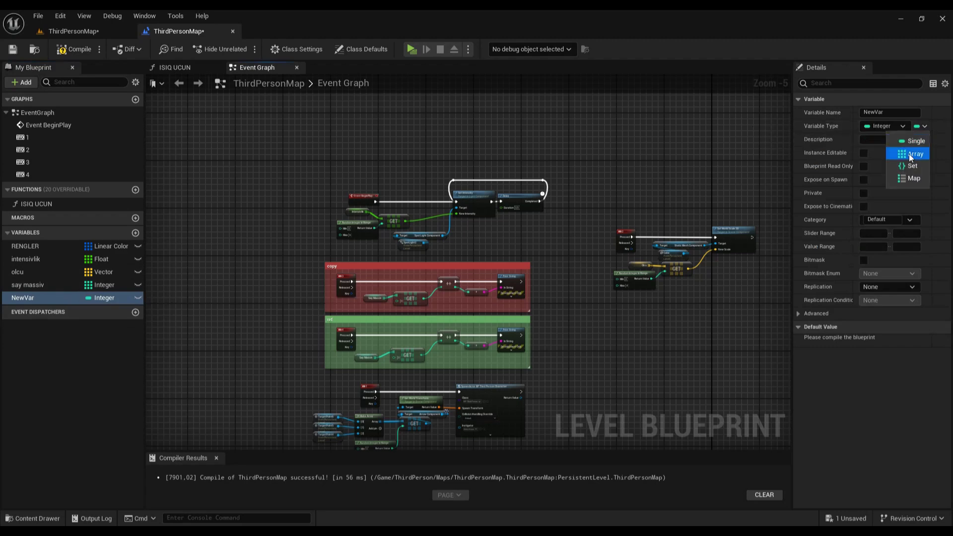
{"action": "left_click", "coordinate": [911, 154]}
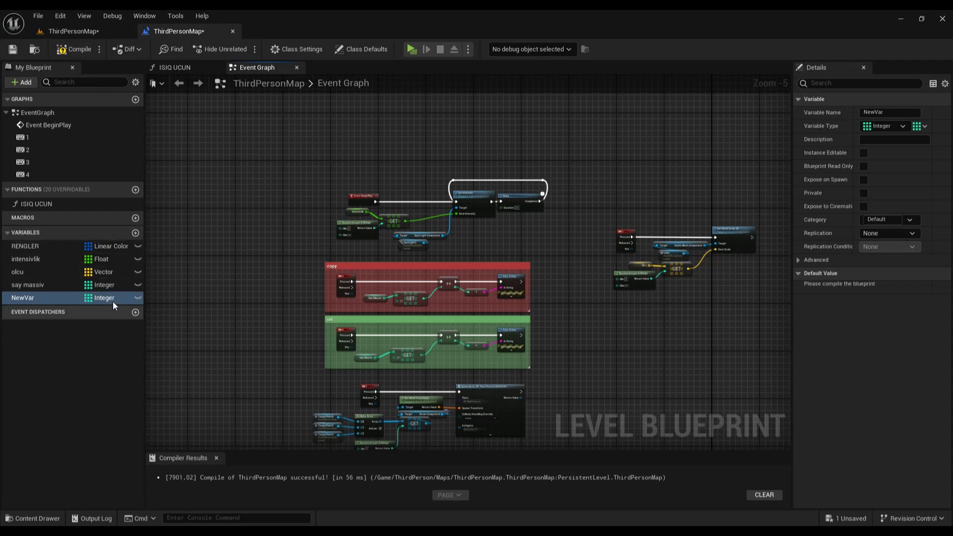
{"action": "left_click", "coordinate": [54, 301]}
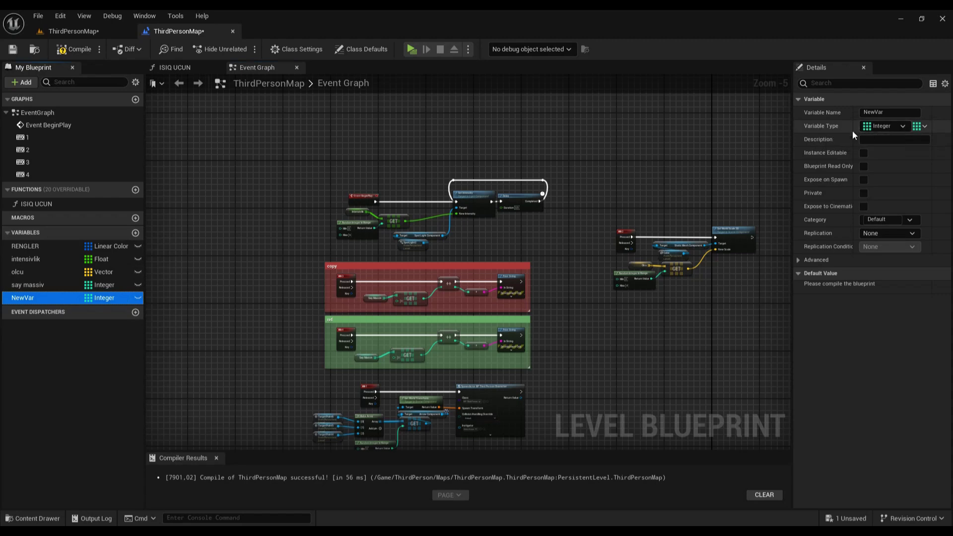
{"action": "left_click", "coordinate": [922, 128]}
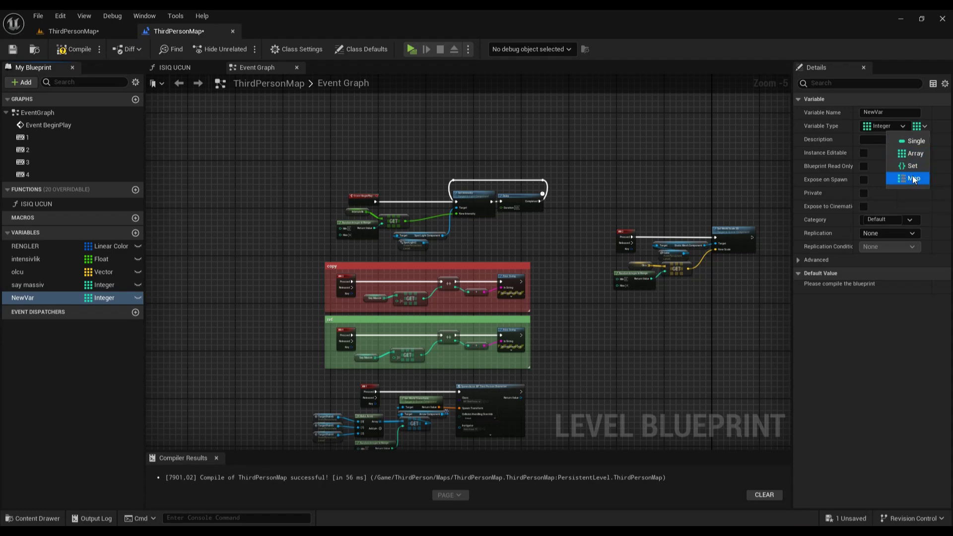
{"action": "left_click", "coordinate": [725, 175]}
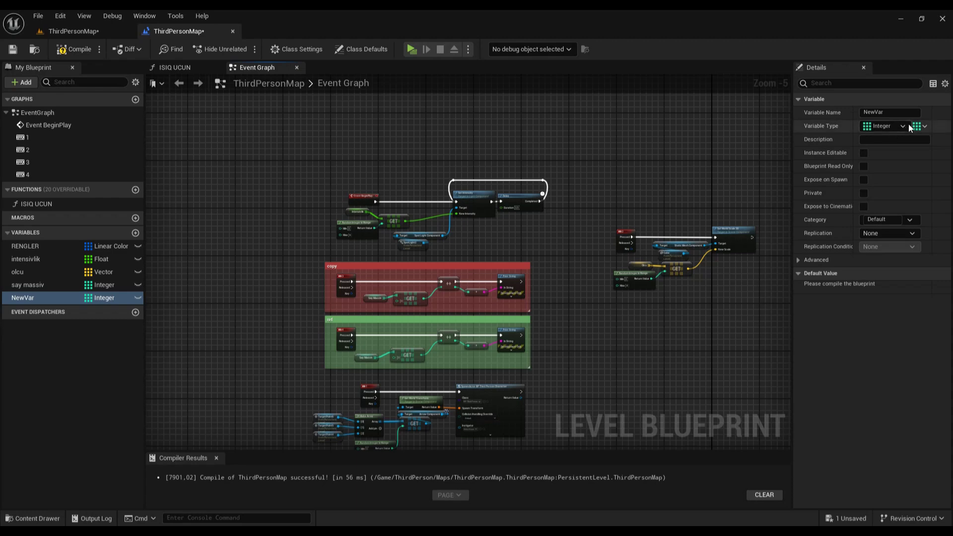
{"action": "left_click", "coordinate": [922, 126]}
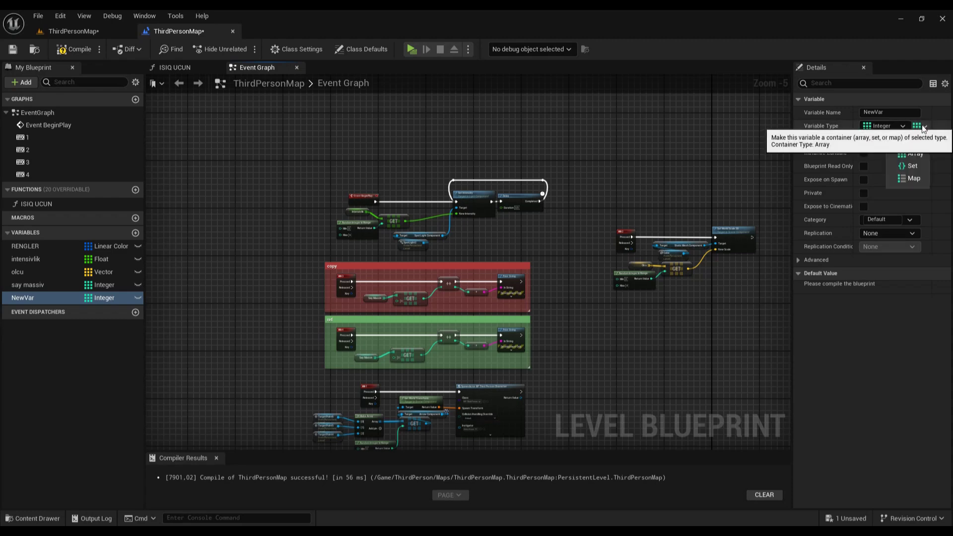
{"action": "left_click", "coordinate": [904, 155]}
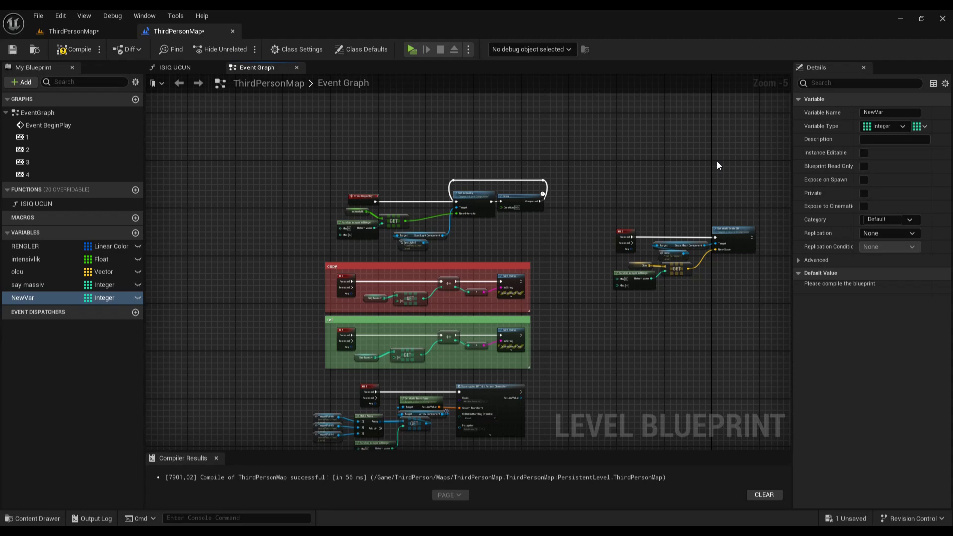
Pan the event graph to clear space and drag NewVar onto the empty canvas.
{"action": "right_click_drag", "start_coordinate": [717, 161], "coordinate": [681, 150]}
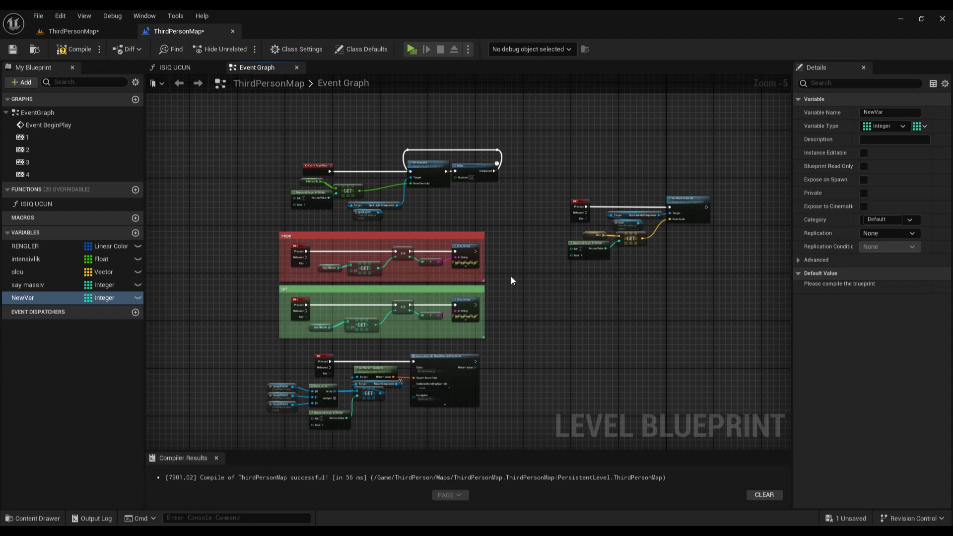
{"action": "right_click_drag", "start_coordinate": [471, 196], "coordinate": [393, 222]}
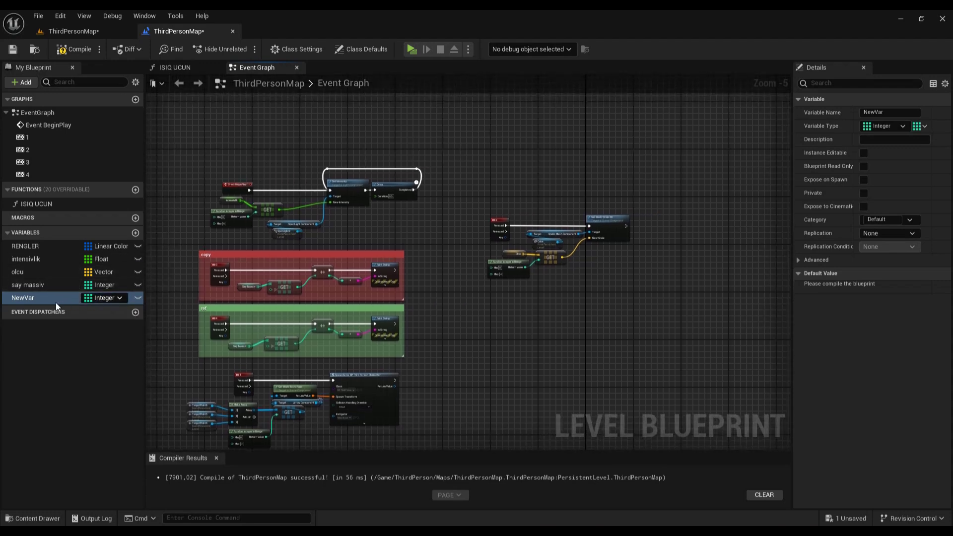
{"action": "mouse_move", "coordinate": [26, 298]}
{"action": "left_mouse_down"}
{"action": "mouse_move", "coordinate": [453, 364]}
{"action": "mouse_move", "coordinate": [466, 321]}
{"action": "left_mouse_up"}
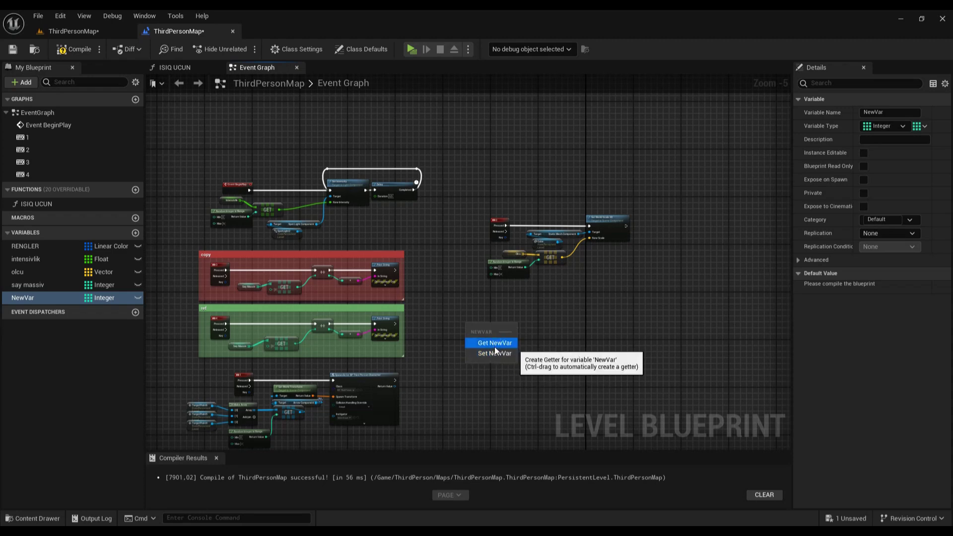
Place a NewVar Get node in the graph, deleting the stray Set NewVar nodes and positioning the getter.
{"action": "left_click", "coordinate": [495, 345]}
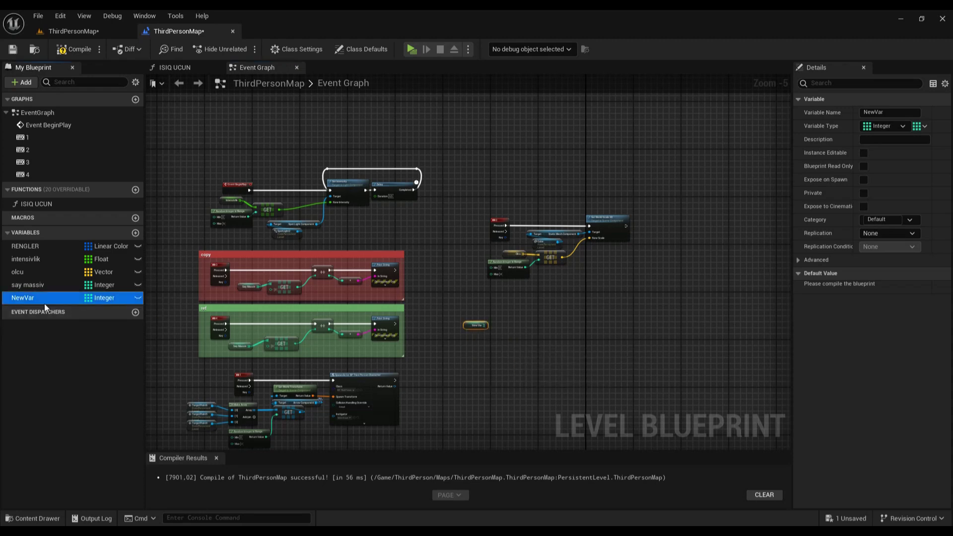
{"action": "left_click_drag", "start_coordinate": [44, 300], "coordinate": [496, 346]}
{"action": "left_click", "coordinate": [526, 372]}
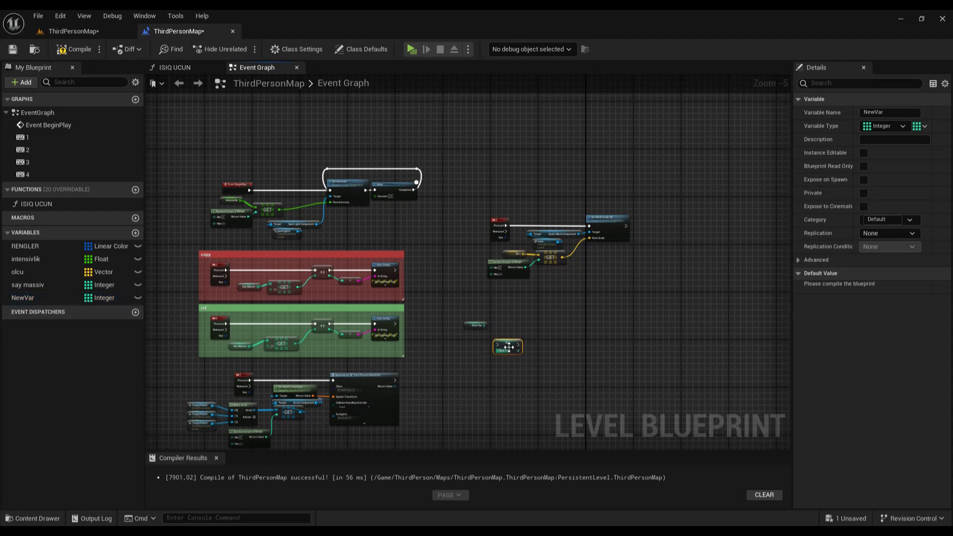
{"action": "scroll", "coordinate": [485, 341], "scroll_direction": "up", "scroll_amount": 3}
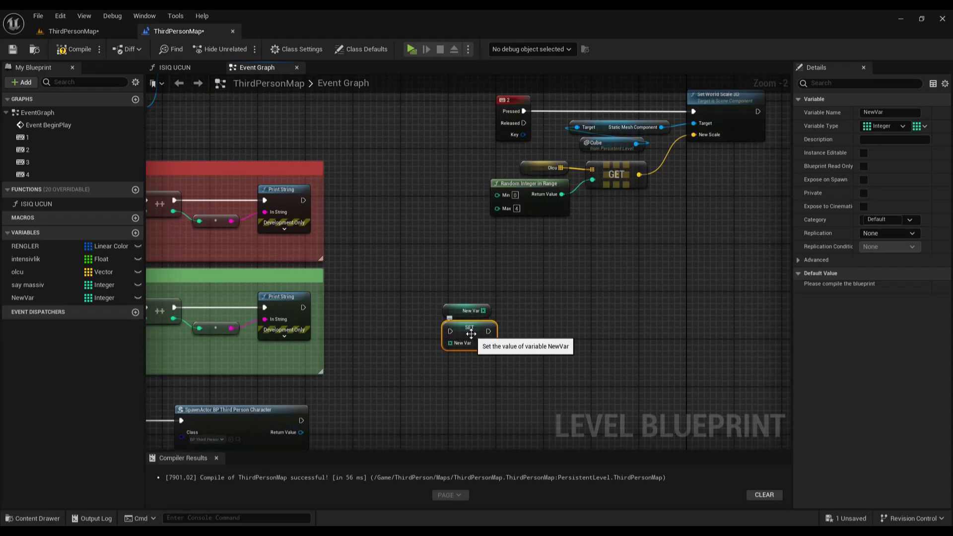
{"action": "left_click_drag", "start_coordinate": [471, 333], "coordinate": [554, 278]}
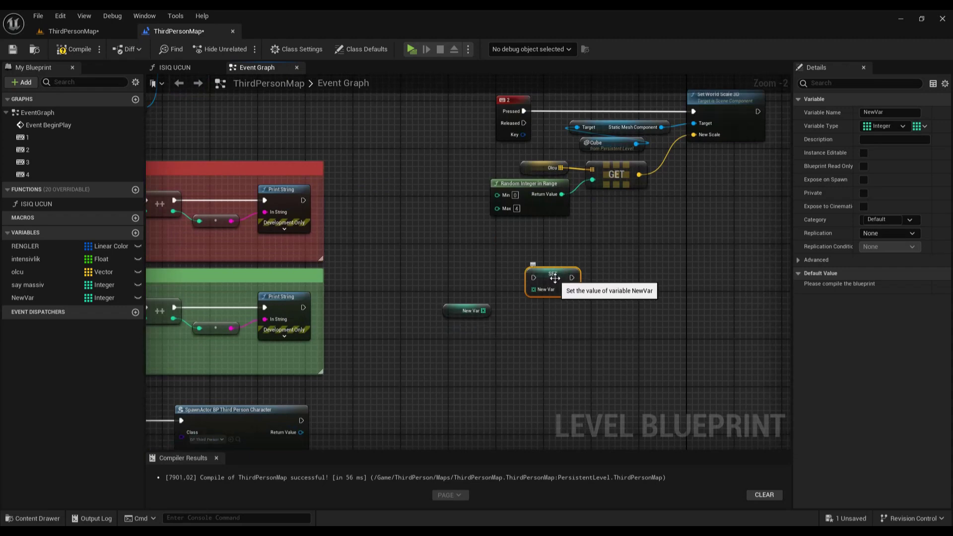
{"action": "key", "text": "Delete"}
{"action": "mouse_move", "coordinate": [457, 313]}
{"action": "left_mouse_down"}
{"action": "mouse_move", "coordinate": [462, 291]}
{"action": "mouse_move", "coordinate": [465, 304]}
{"action": "mouse_move", "coordinate": [457, 294]}
{"action": "mouse_move", "coordinate": [553, 344]}
{"action": "left_mouse_up"}
{"action": "left_click", "coordinate": [487, 316]}
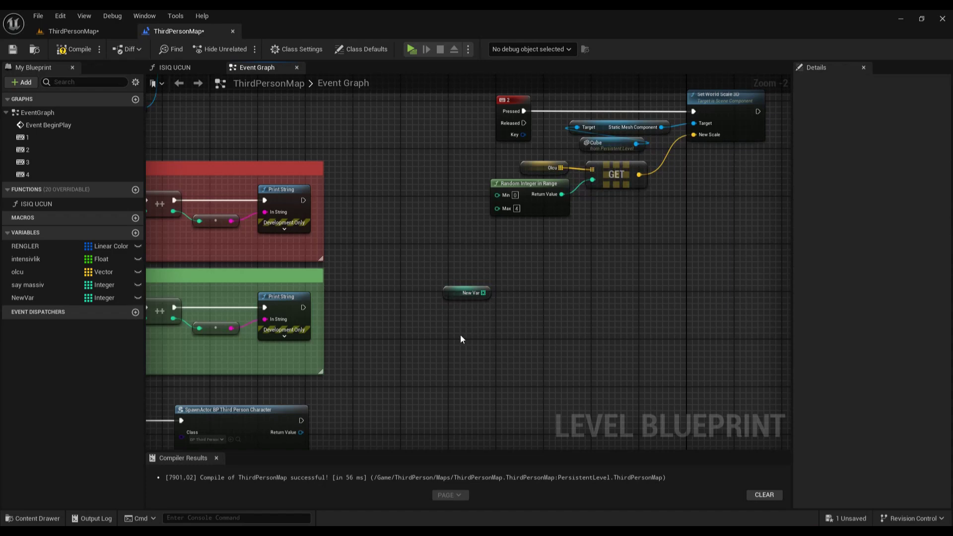
{"action": "left_click_drag", "start_coordinate": [24, 299], "coordinate": [459, 328]}
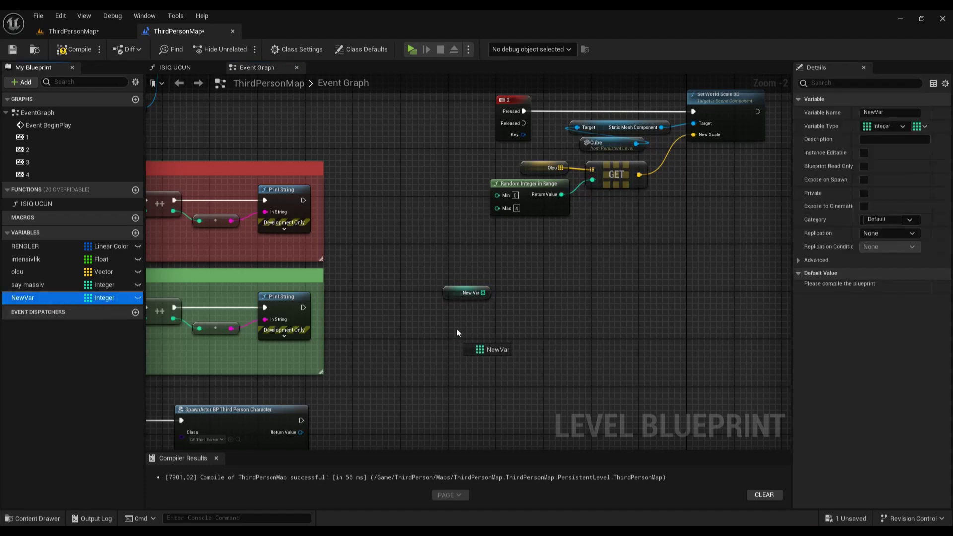
{"action": "left_click", "coordinate": [484, 354]}
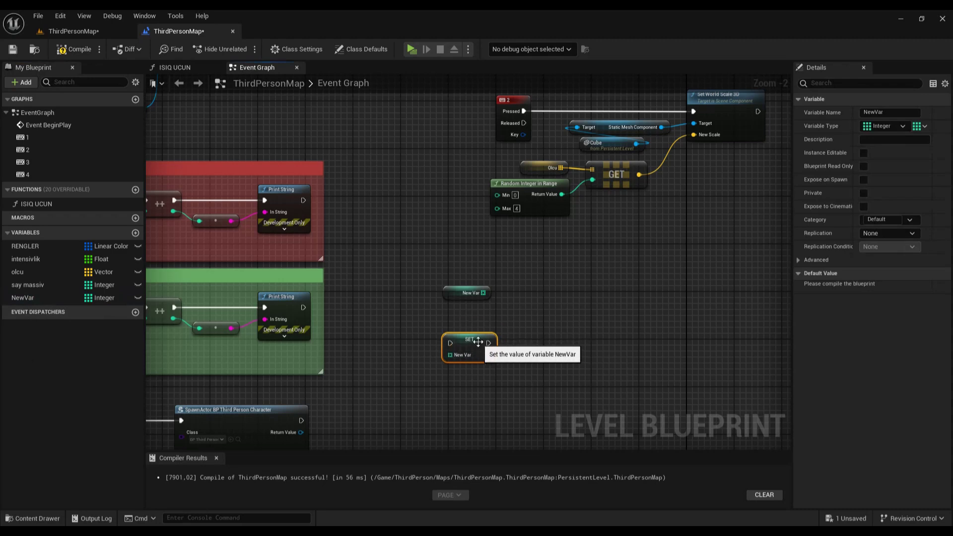
{"action": "key", "text": "Delete"}
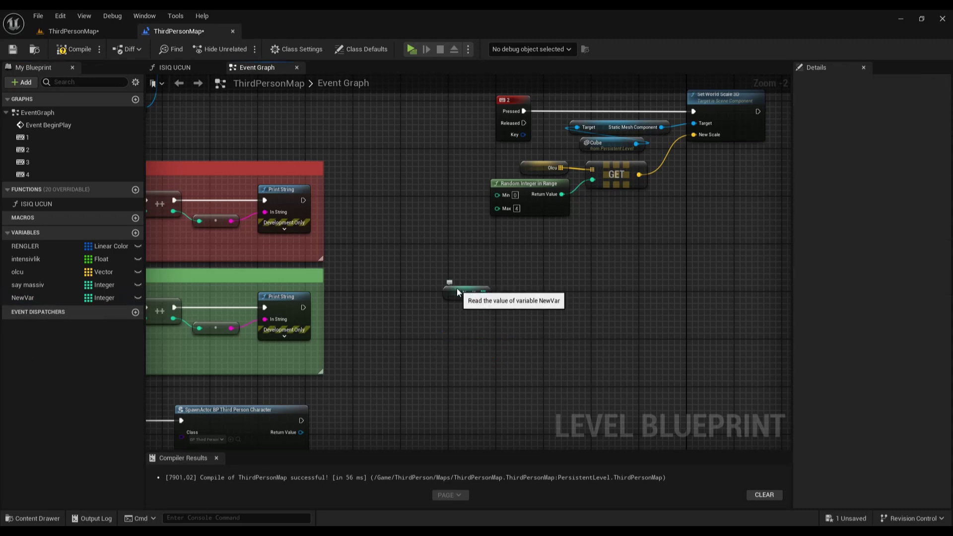
{"action": "mouse_move", "coordinate": [462, 289]}
{"action": "left_mouse_down"}
{"action": "mouse_move", "coordinate": [492, 300]}
{"action": "mouse_move", "coordinate": [444, 277]}
{"action": "mouse_move", "coordinate": [543, 335]}
{"action": "left_mouse_up"}
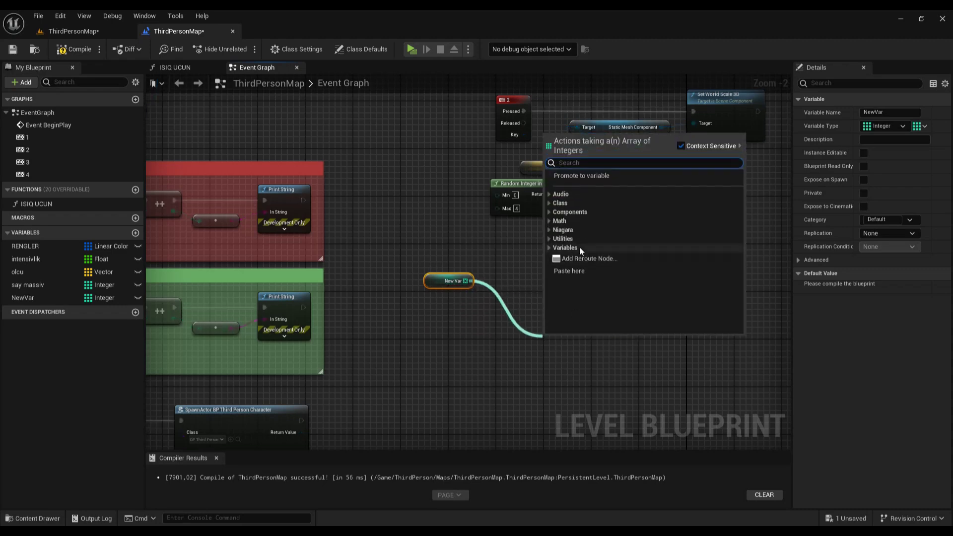
Browse the Utilities > Array actions available for the NewVar array, then close the menu.
{"action": "left_click", "coordinate": [549, 240]}
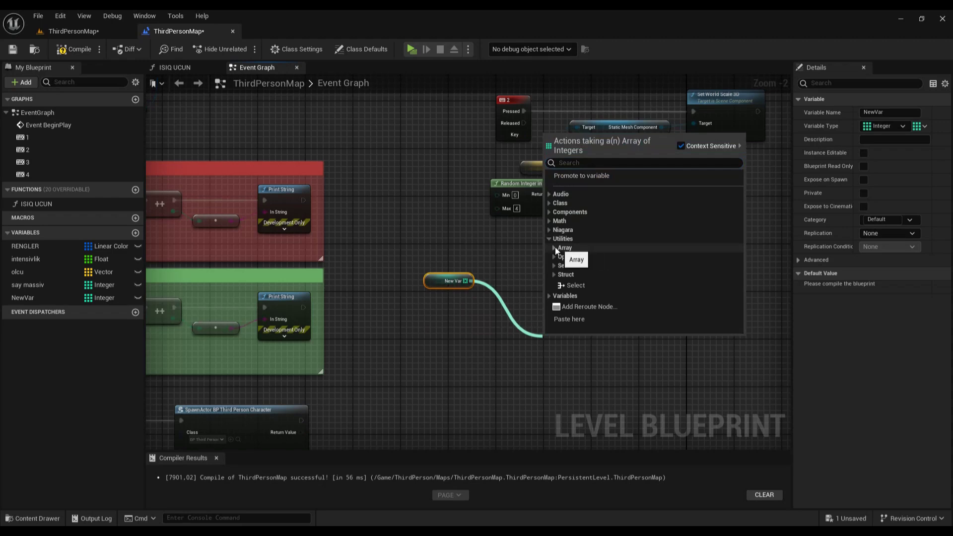
{"action": "left_click", "coordinate": [554, 248]}
{"action": "scroll", "coordinate": [625, 271], "scroll_direction": "down", "scroll_amount": 3}
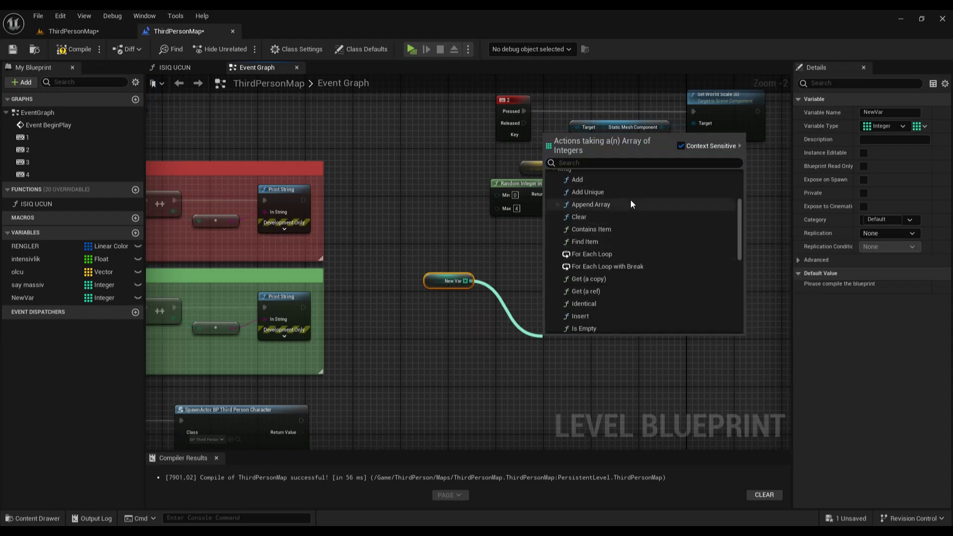
{"action": "scroll", "coordinate": [627, 248], "scroll_direction": "down", "scroll_amount": 5}
{"action": "scroll", "coordinate": [646, 270], "scroll_direction": "down", "scroll_amount": 3}
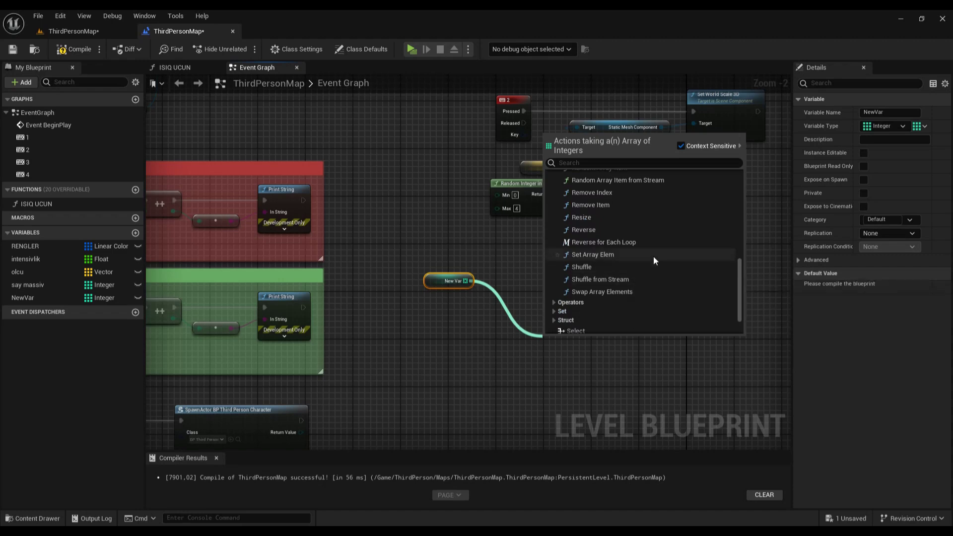
{"action": "scroll", "coordinate": [676, 287], "scroll_direction": "up", "scroll_amount": 5}
{"action": "scroll", "coordinate": [676, 286], "scroll_direction": "up", "scroll_amount": 2}
{"action": "scroll", "coordinate": [677, 287], "scroll_direction": "up", "scroll_amount": 2}
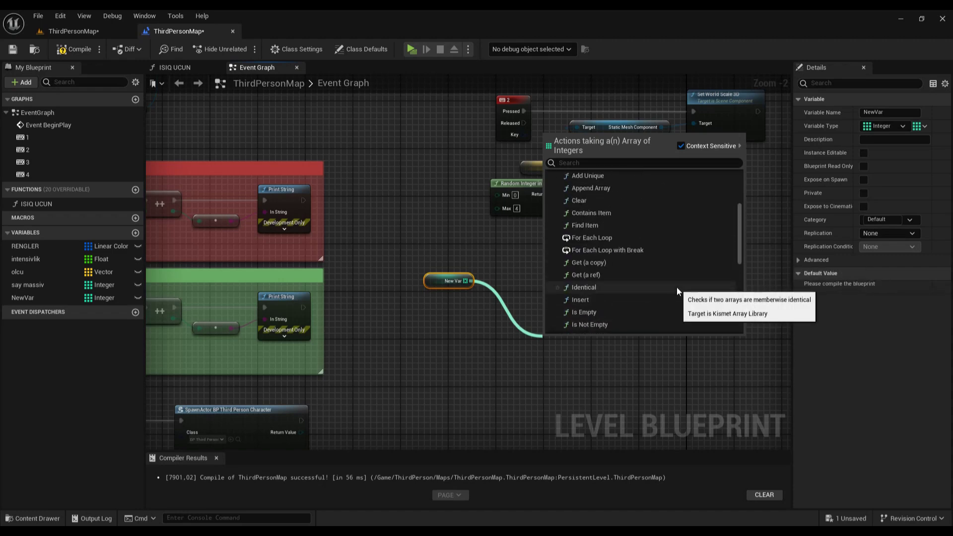
{"action": "scroll", "coordinate": [678, 287], "scroll_direction": "up", "scroll_amount": 4}
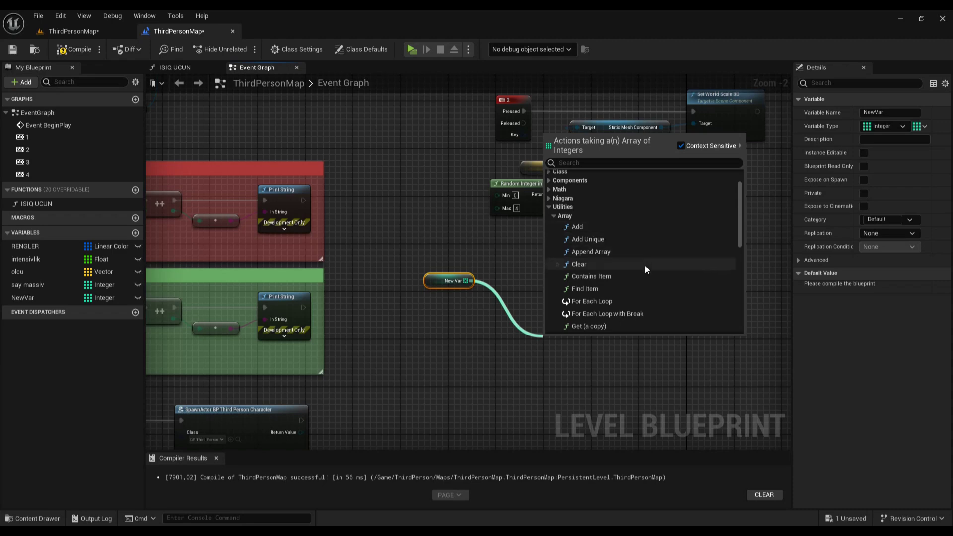
{"action": "scroll", "coordinate": [646, 270], "scroll_direction": "down", "scroll_amount": 3}
{"action": "scroll", "coordinate": [648, 277], "scroll_direction": "down", "scroll_amount": 2}
{"action": "scroll", "coordinate": [647, 278], "scroll_direction": "down", "scroll_amount": 3}
{"action": "key", "text": "Escape"}
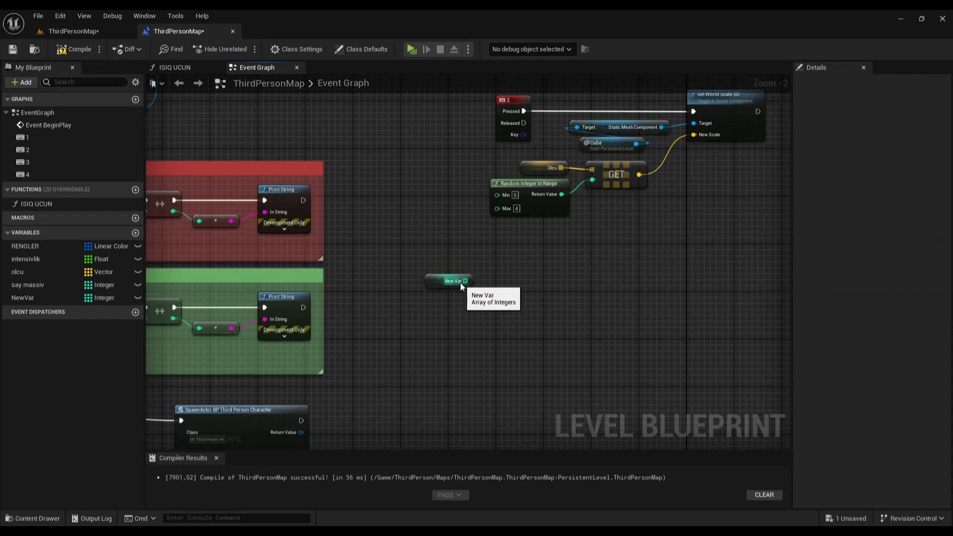
Select the NewVar node and compile the Level Blueprint.
{"action": "left_click_drag", "start_coordinate": [471, 281], "coordinate": [529, 320]}
{"action": "left_click", "coordinate": [447, 281]}
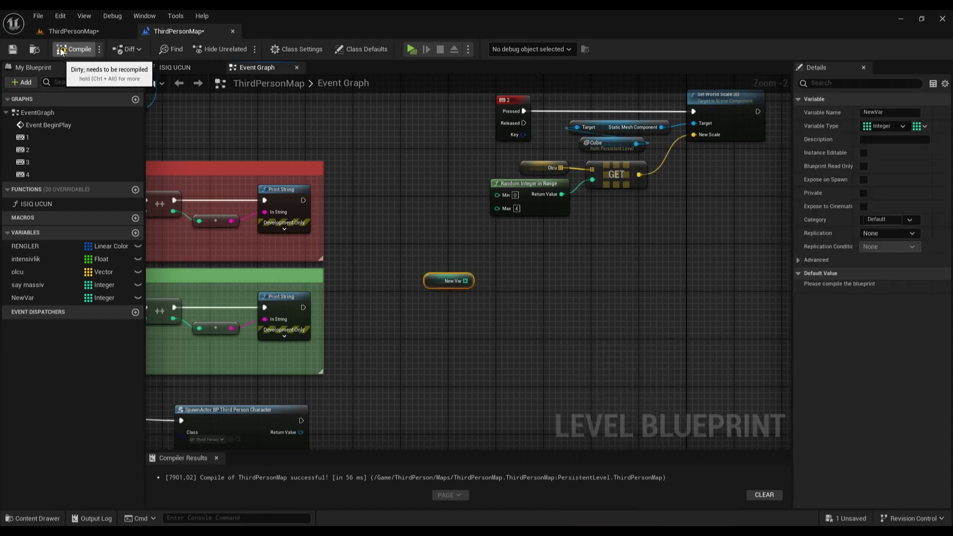
{"action": "left_click", "coordinate": [92, 58]}
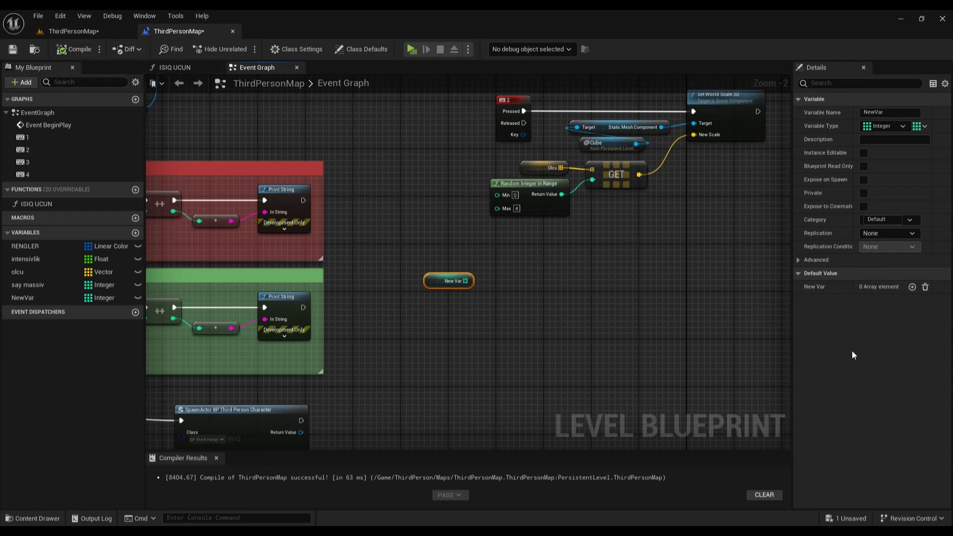
Add six elements to NewVar's default array with + Add Element.
{"action": "left_click", "coordinate": [913, 287]}
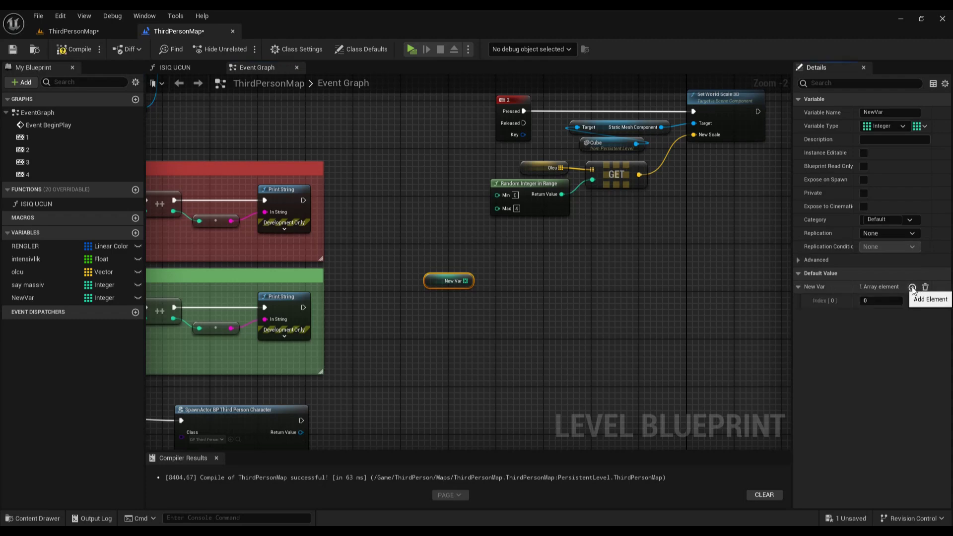
{"action": "left_click", "coordinate": [912, 288]}
{"action": "left_click", "coordinate": [912, 288]}
{"action": "left_click", "coordinate": [912, 287]}
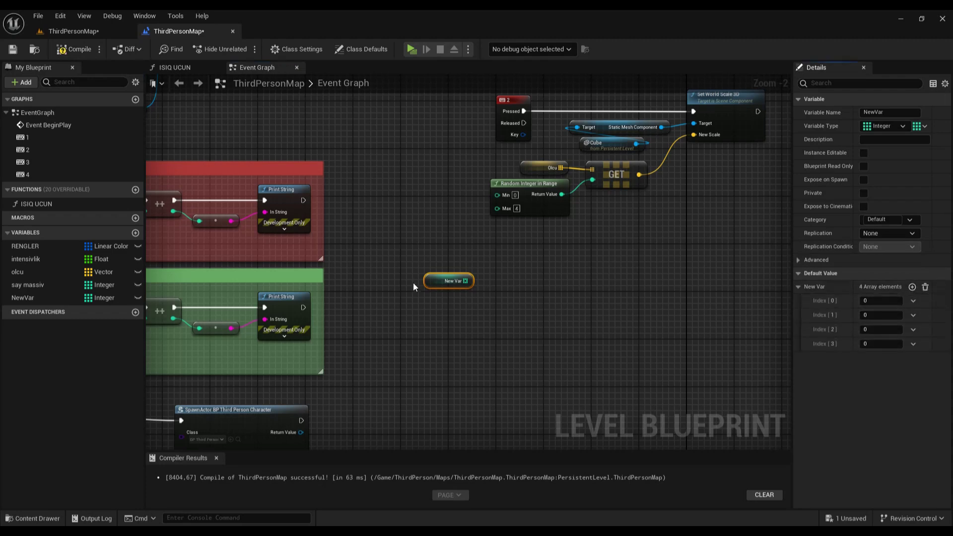
{"action": "left_click_drag", "start_coordinate": [428, 268], "coordinate": [520, 309]}
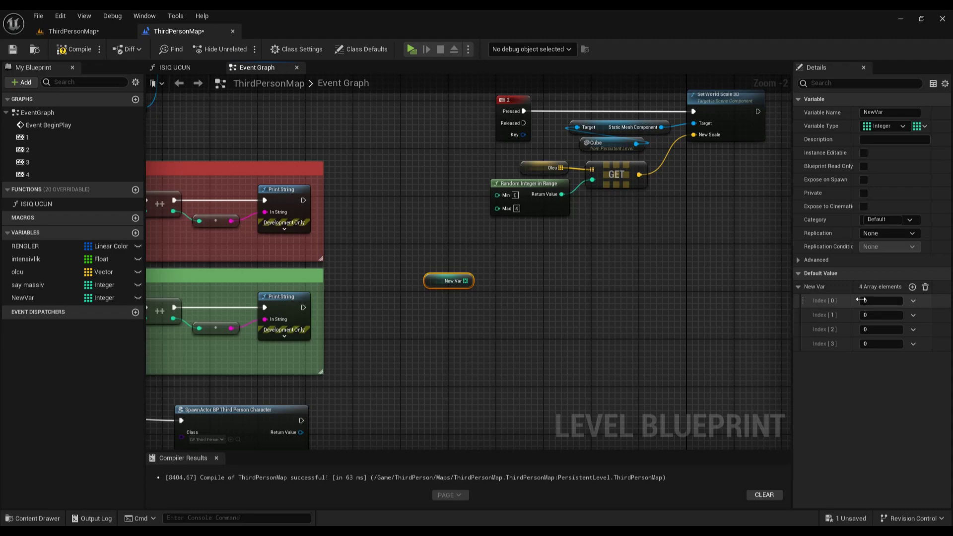
{"action": "left_click", "coordinate": [912, 287]}
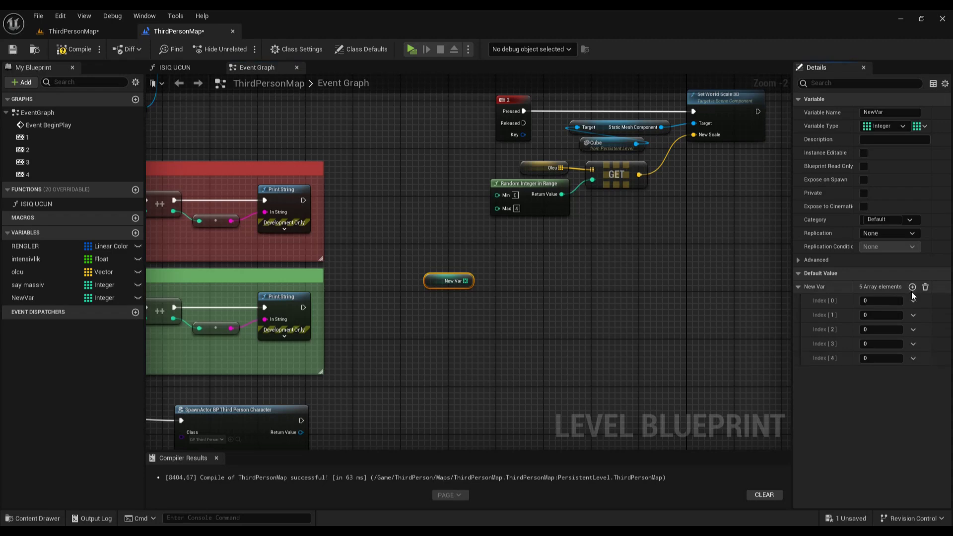
{"action": "left_click", "coordinate": [912, 287]}
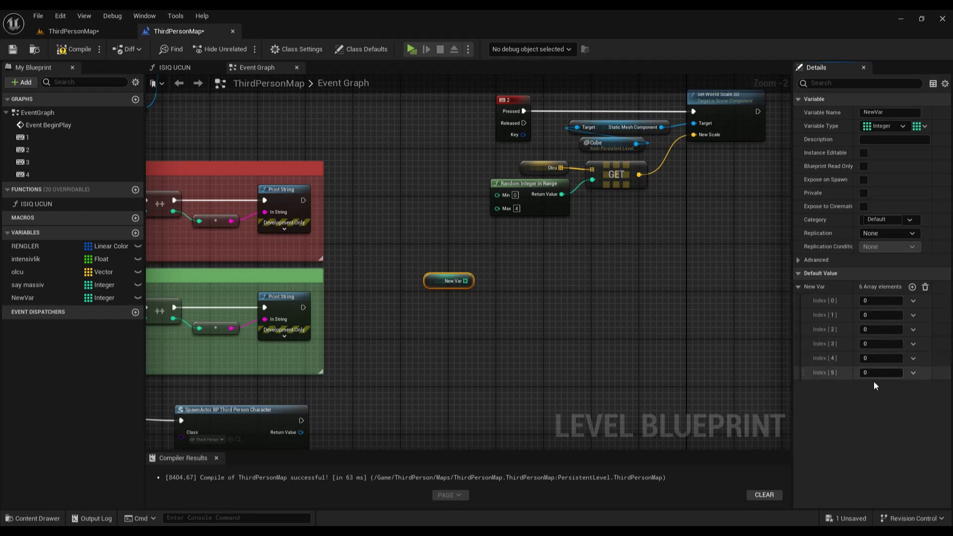
Open the options menu for NewVar's first default array element.
{"action": "left_click", "coordinate": [912, 300]}
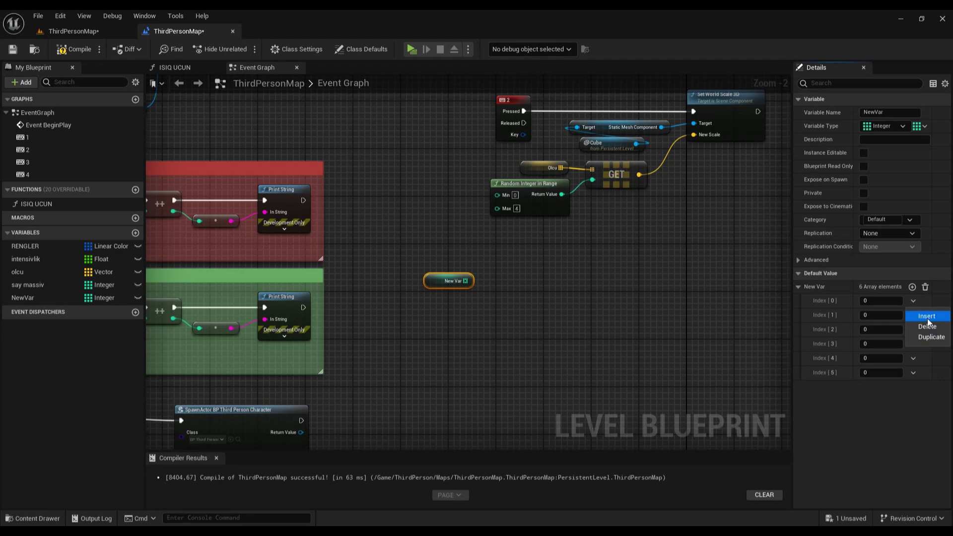
Enter 1, 2, 3, 4, 5 and 6 into NewVar's Index 0–5 default elements.
{"action": "left_click", "coordinate": [881, 301]}
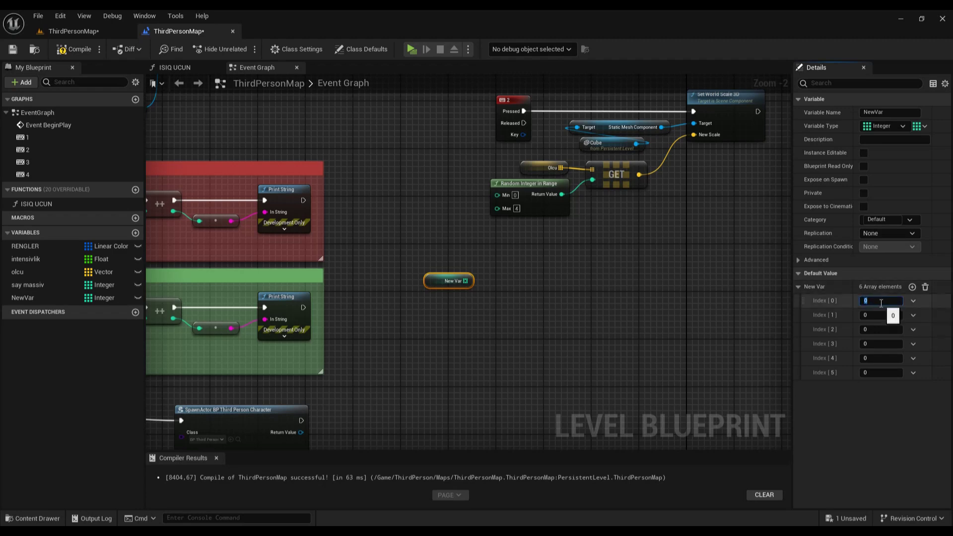
{"action": "type", "text": "1"}
{"action": "key", "text": "Tab"}
{"action": "type", "text": "2"}
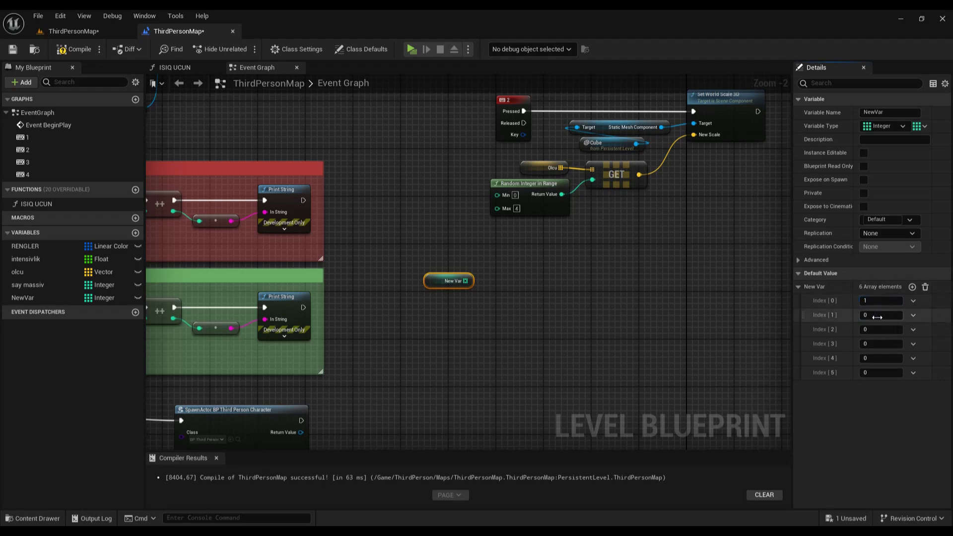
{"action": "key", "text": "Tab"}
{"action": "type", "text": "3"}
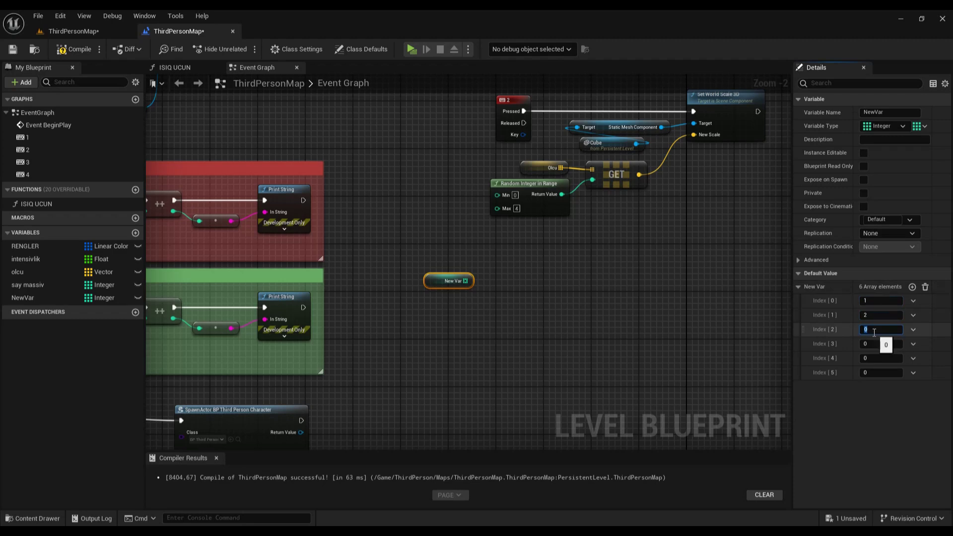
{"action": "key", "text": "Tab"}
{"action": "type", "text": "4"}
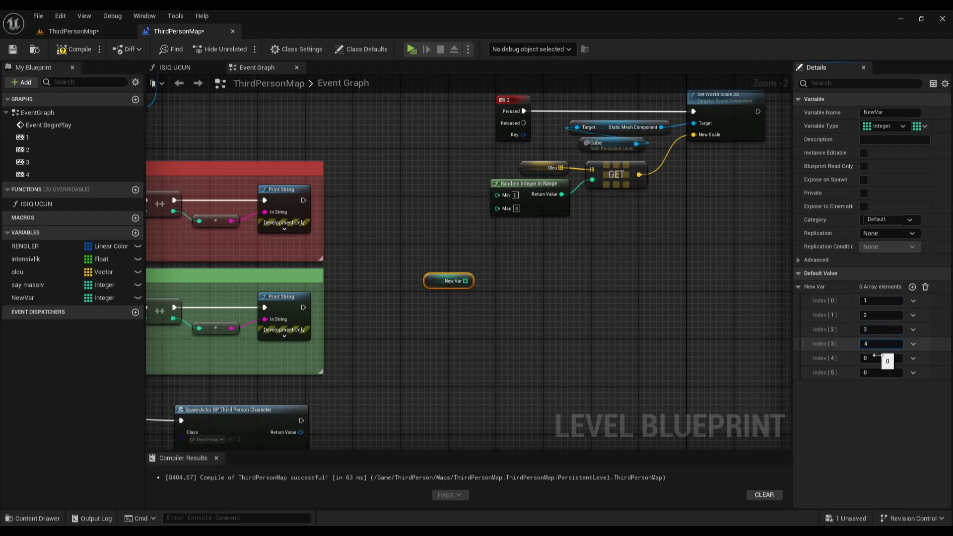
{"action": "left_click", "coordinate": [881, 359]}
{"action": "type", "text": "5"}
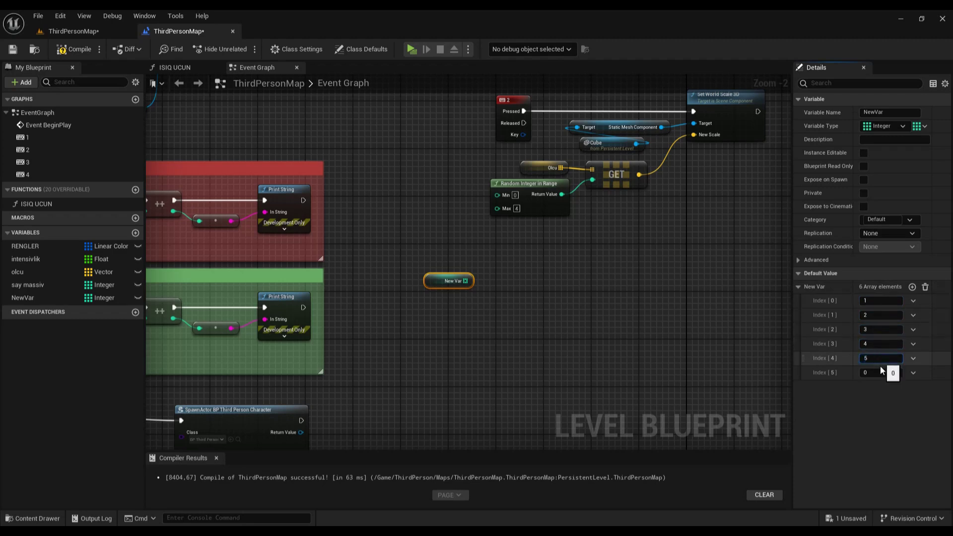
{"action": "left_click", "coordinate": [882, 373]}
{"action": "type", "text": "6"}
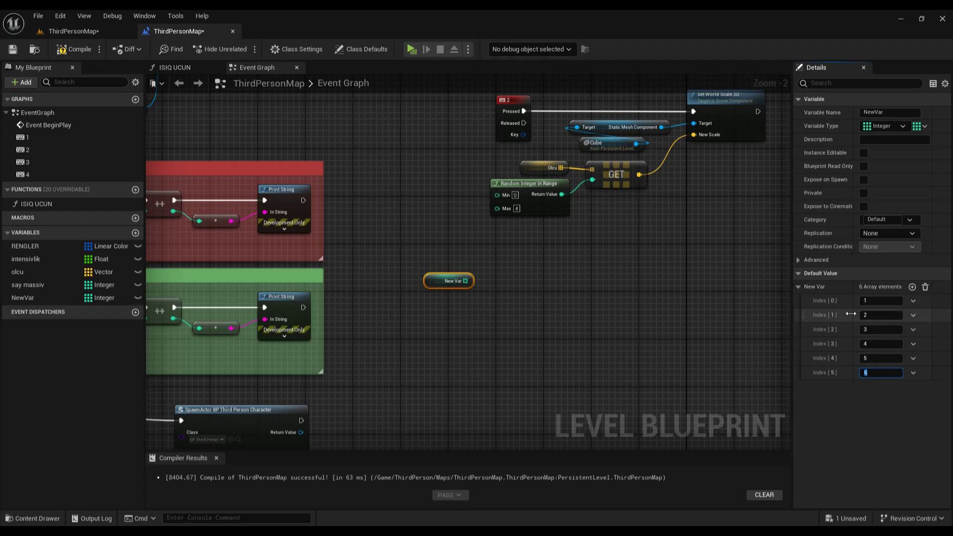
Insert an extra 0 element at Index 1 of NewVar's default array.
{"action": "left_click", "coordinate": [914, 315]}
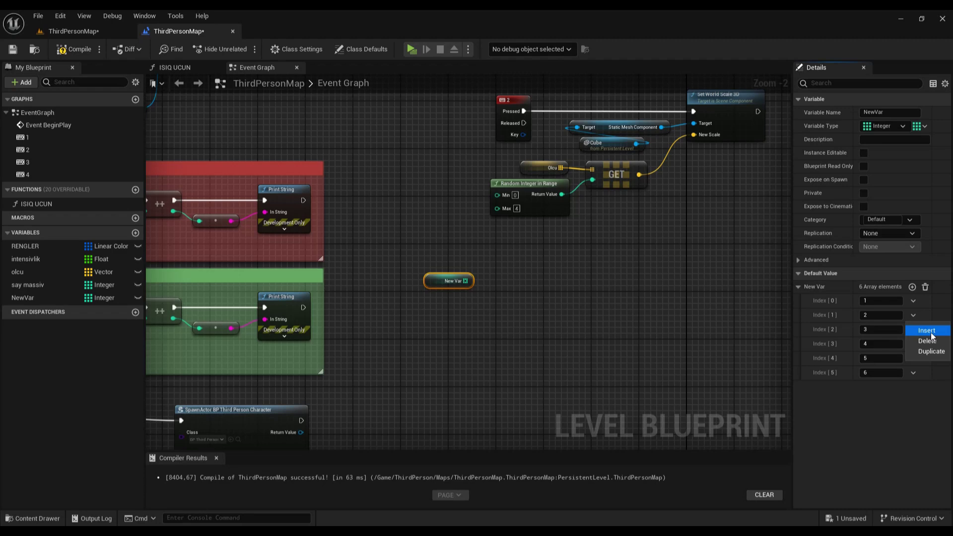
{"action": "left_click", "coordinate": [928, 331]}
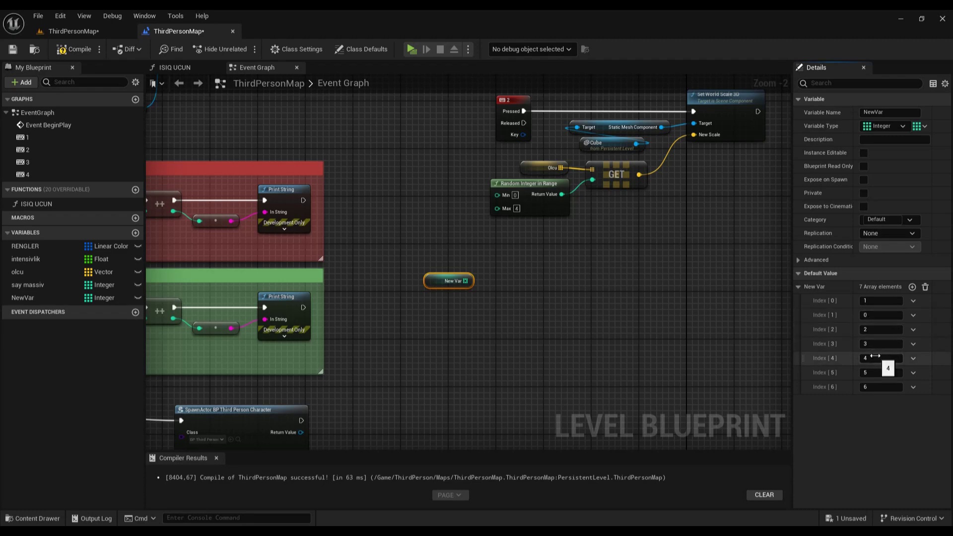
{"action": "left_click", "coordinate": [916, 315]}
{"action": "left_click", "coordinate": [914, 312]}
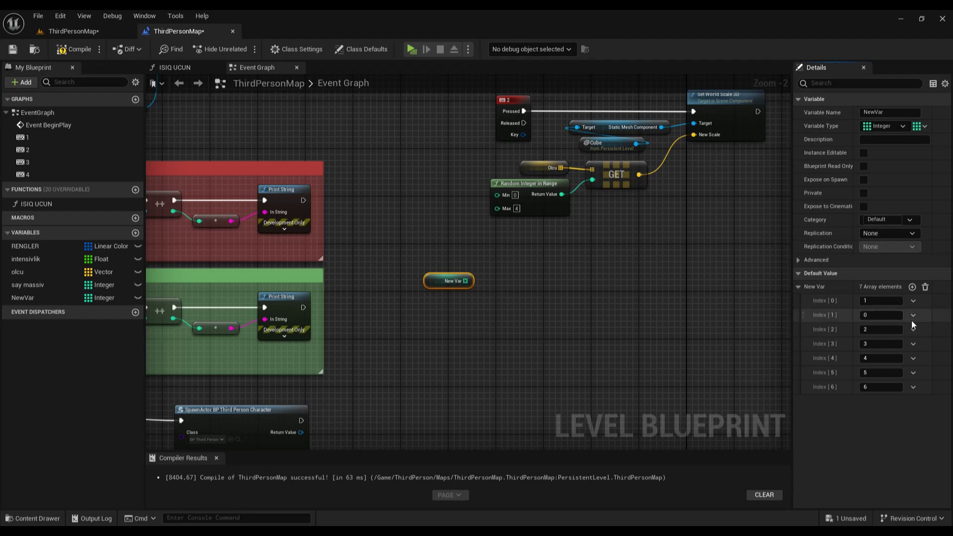
{"action": "left_click", "coordinate": [914, 314]}
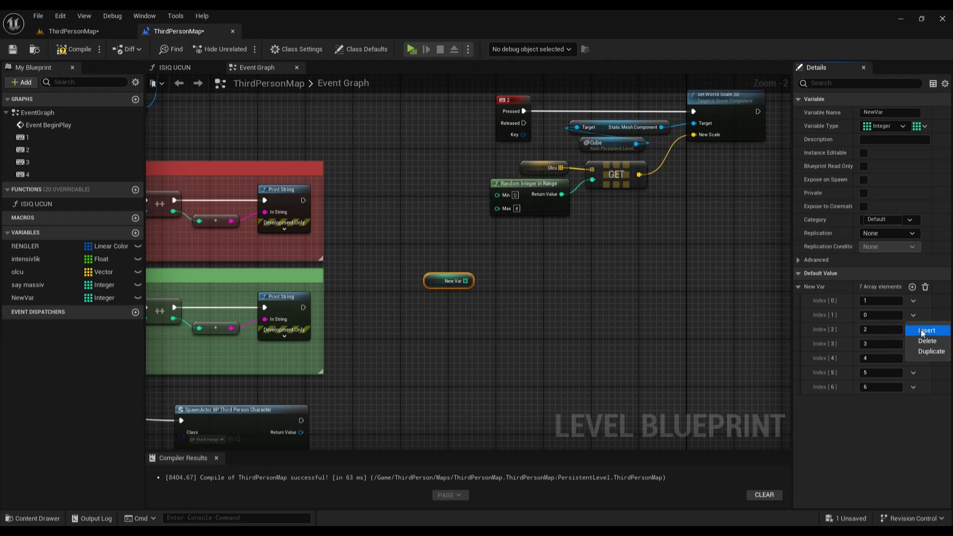
{"action": "left_click", "coordinate": [899, 328]}
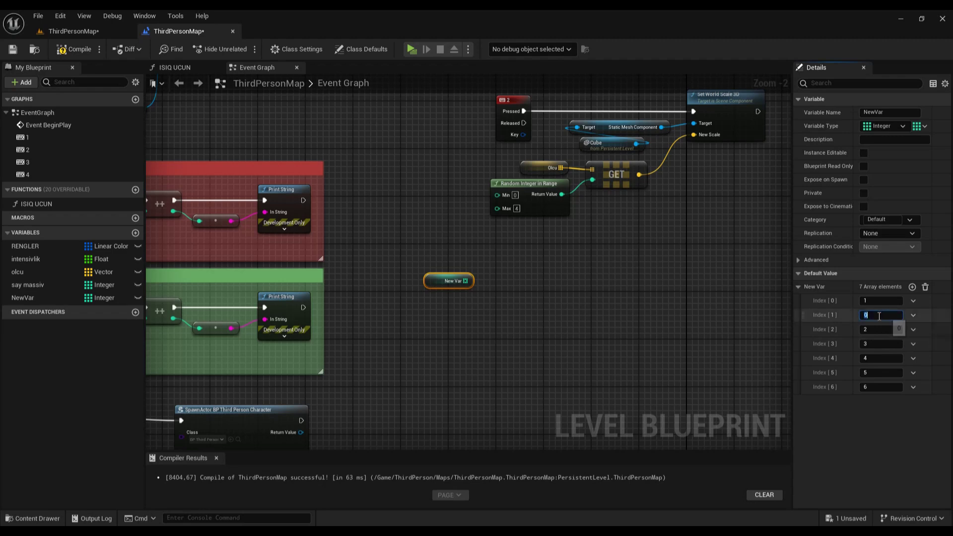
Delete the 0 element at Index 1, leaving NewVar holding 1 through 6.
{"action": "left_click", "coordinate": [871, 314]}
{"action": "left_click", "coordinate": [913, 317]}
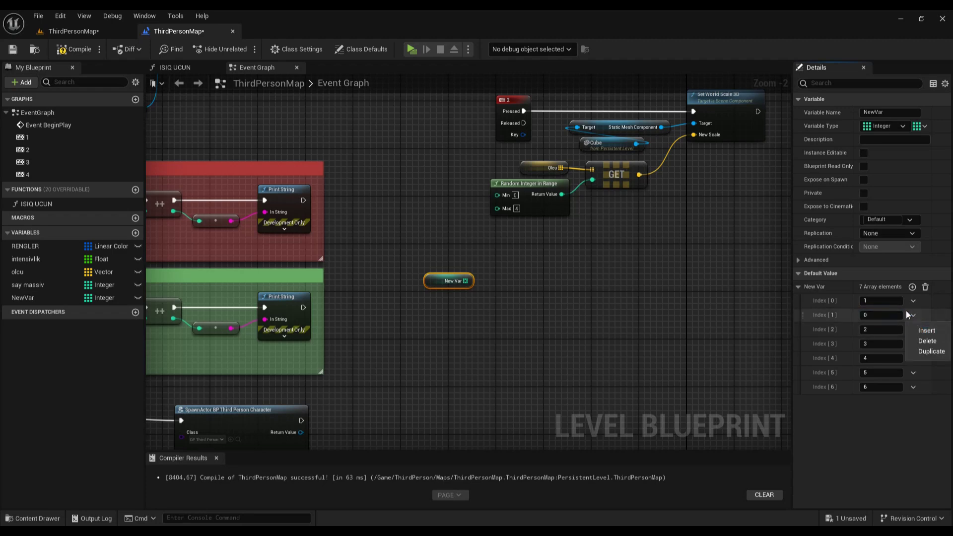
{"action": "left_click", "coordinate": [912, 316]}
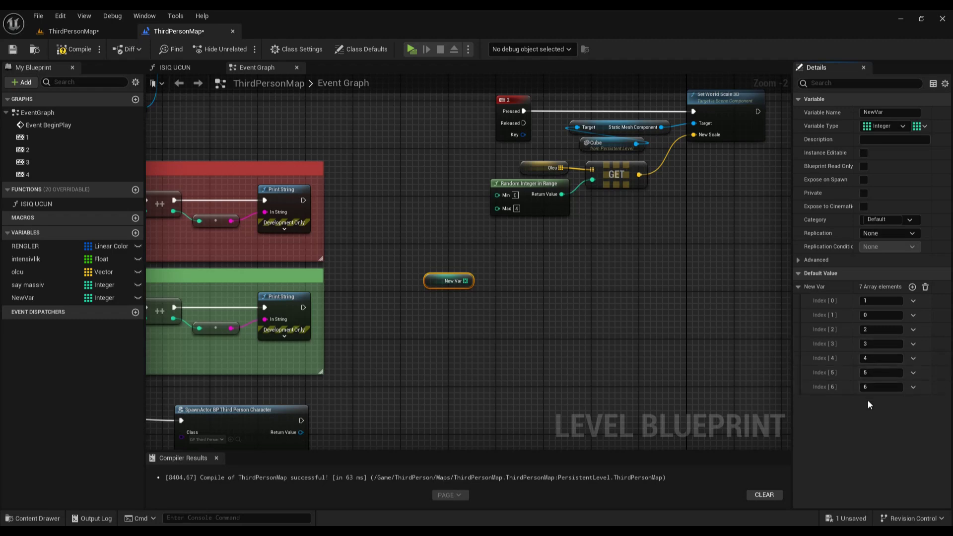
{"action": "left_click", "coordinate": [913, 315]}
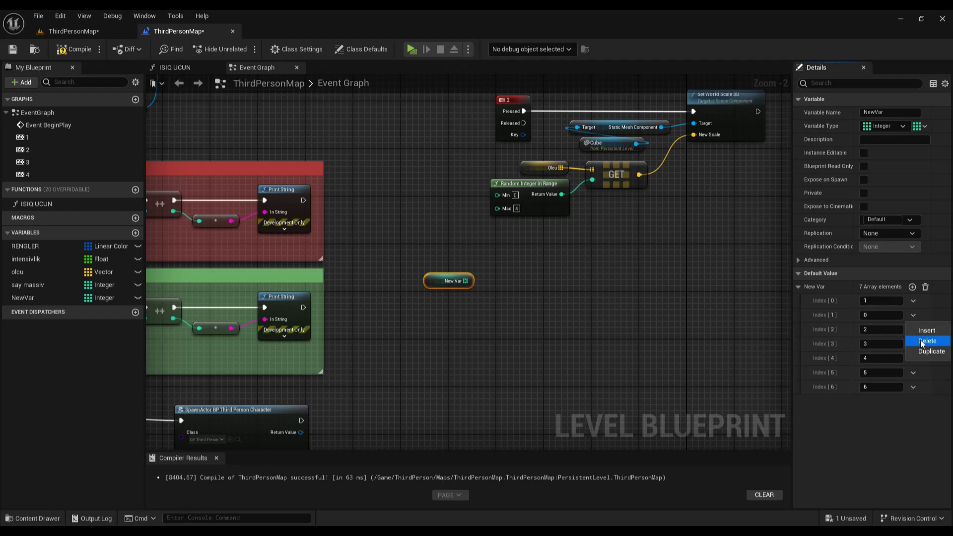
{"action": "left_click", "coordinate": [911, 316]}
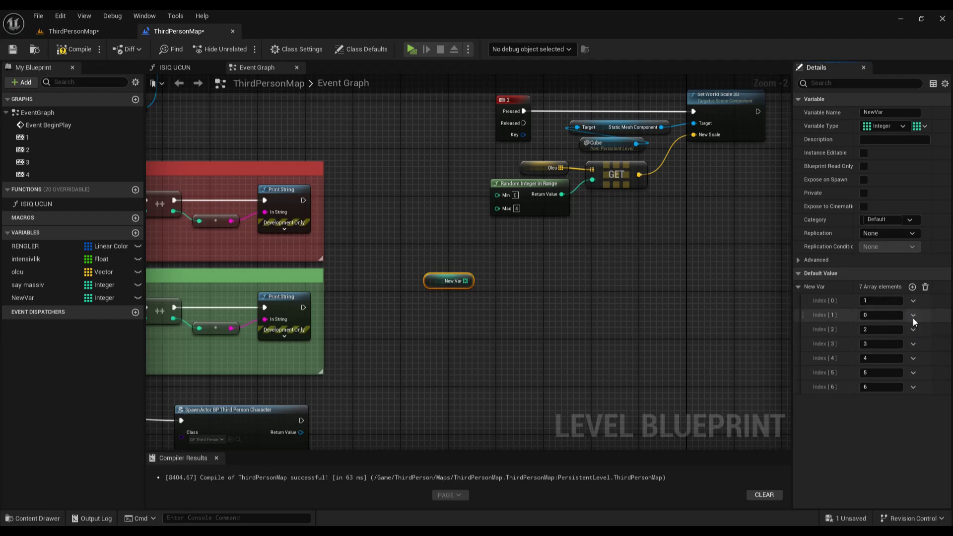
{"action": "left_click", "coordinate": [913, 316]}
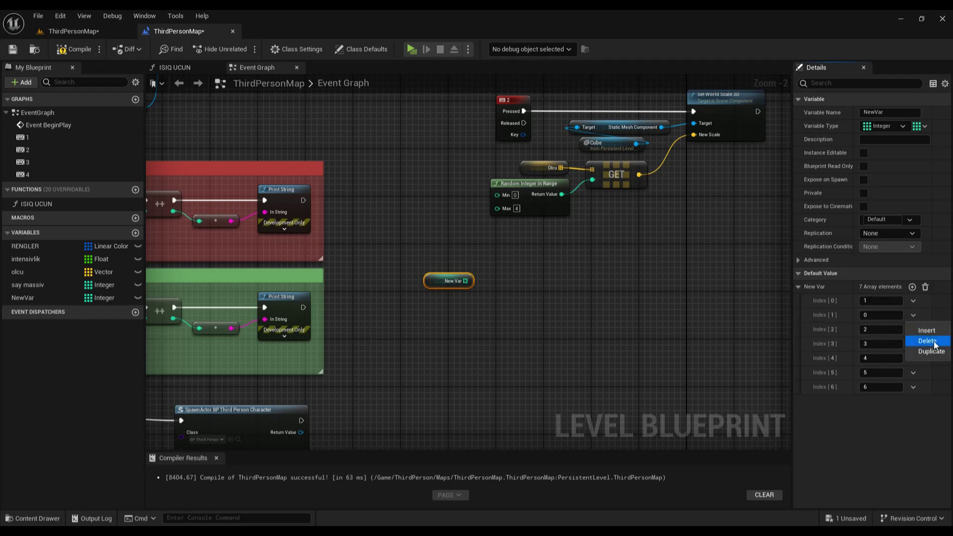
{"action": "left_click", "coordinate": [932, 345]}
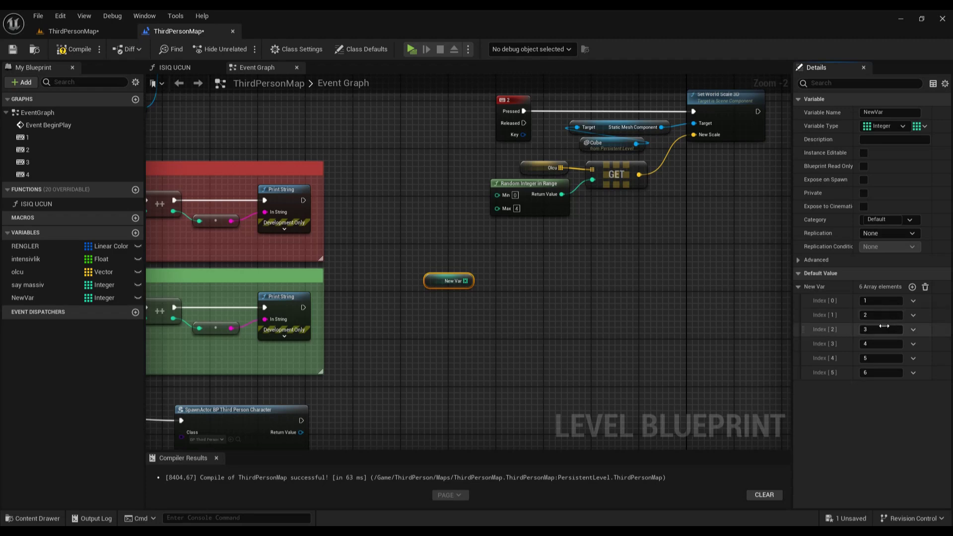
Duplicate the 2 in NewVar's default array, then clear all elements and undo the clear.
{"action": "left_click", "coordinate": [914, 316]}
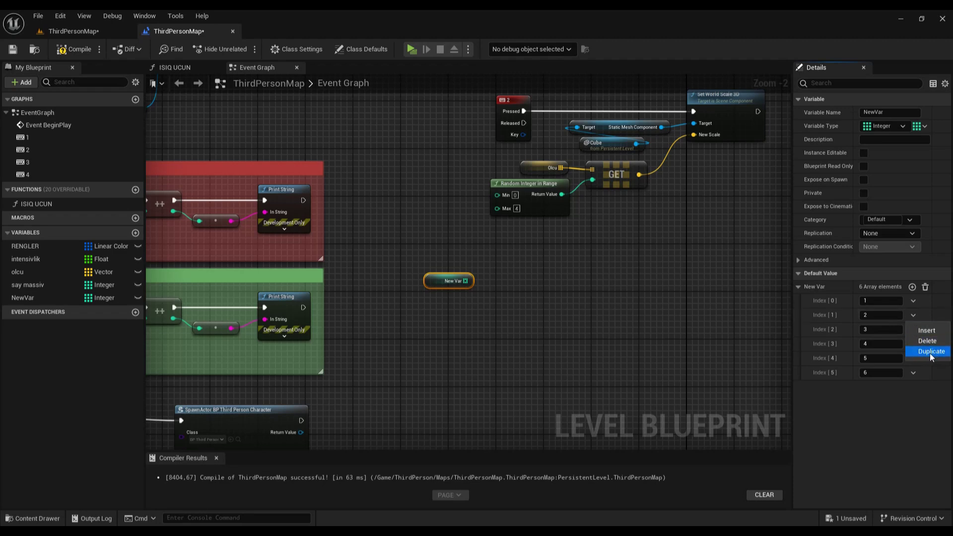
{"action": "left_click", "coordinate": [930, 353]}
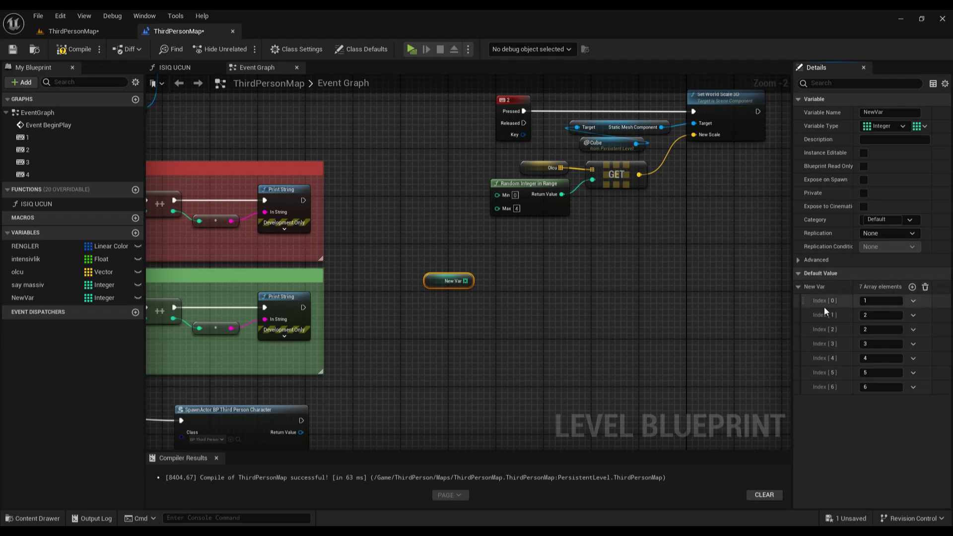
{"action": "left_click", "coordinate": [925, 287]}
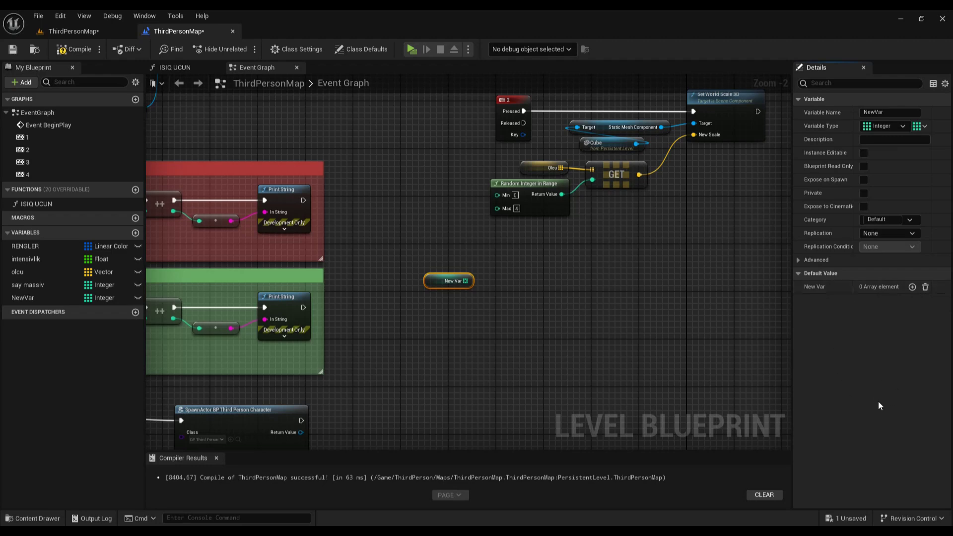
{"action": "key", "text": "ctrl+z"}
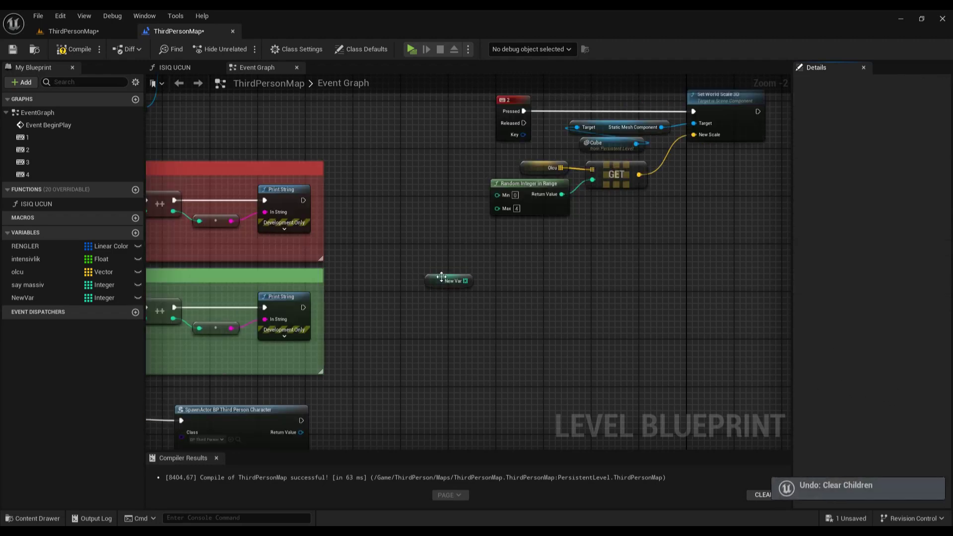
Add a Utilities > Array Add node wired to the New Var getter and place it beside it.
{"action": "left_click", "coordinate": [441, 277]}
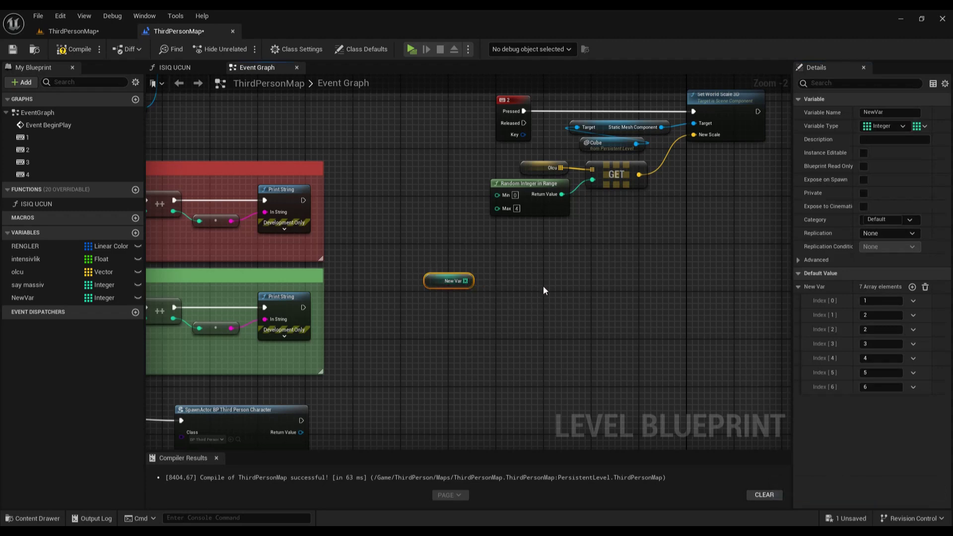
{"action": "mouse_move", "coordinate": [466, 281]}
{"action": "left_mouse_down"}
{"action": "mouse_move", "coordinate": [479, 304]}
{"action": "mouse_move", "coordinate": [509, 309]}
{"action": "left_mouse_up"}
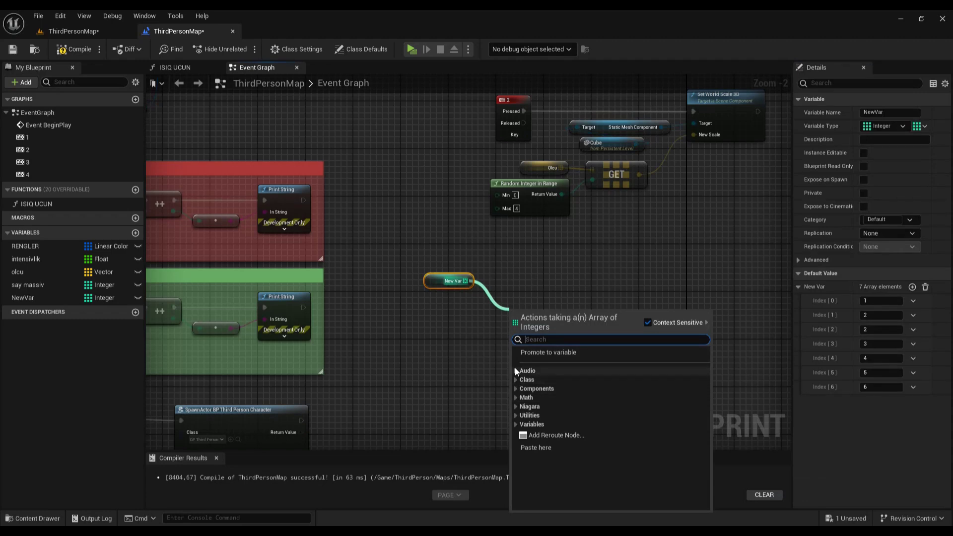
{"action": "left_click", "coordinate": [515, 415]}
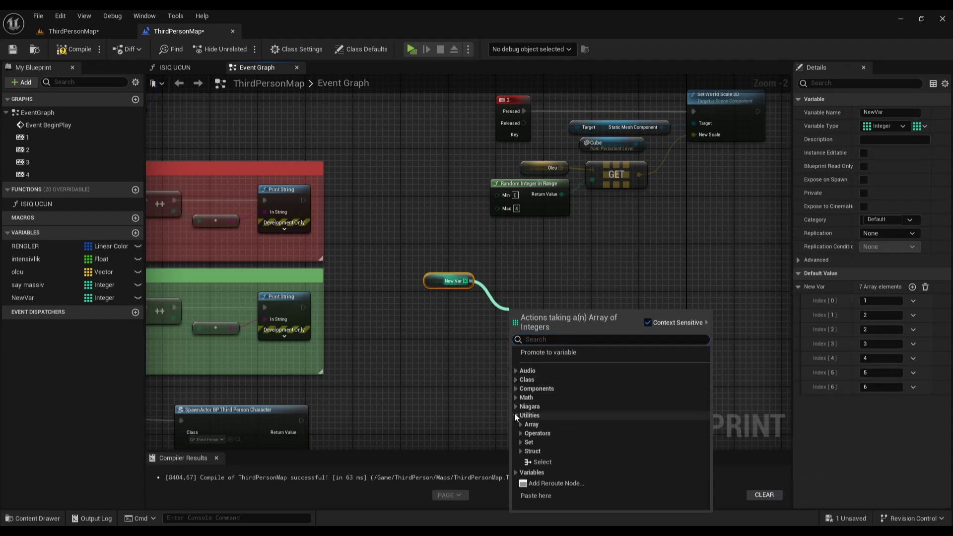
{"action": "left_click", "coordinate": [521, 424]}
{"action": "scroll", "coordinate": [581, 445], "scroll_direction": "down", "scroll_amount": 1}
{"action": "scroll", "coordinate": [582, 446], "scroll_direction": "down", "scroll_amount": 2}
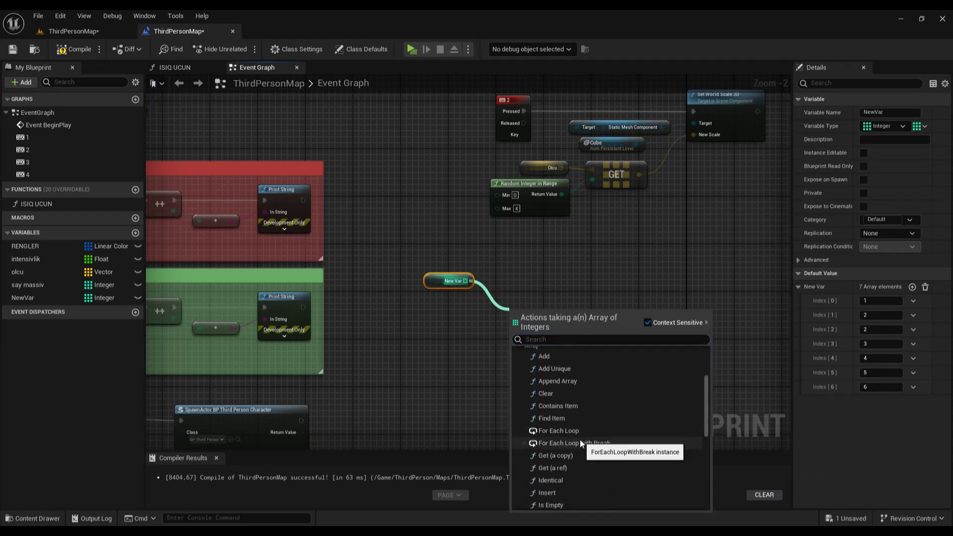
{"action": "left_click", "coordinate": [552, 359]}
{"action": "left_click_drag", "start_coordinate": [539, 328], "coordinate": [527, 293]}
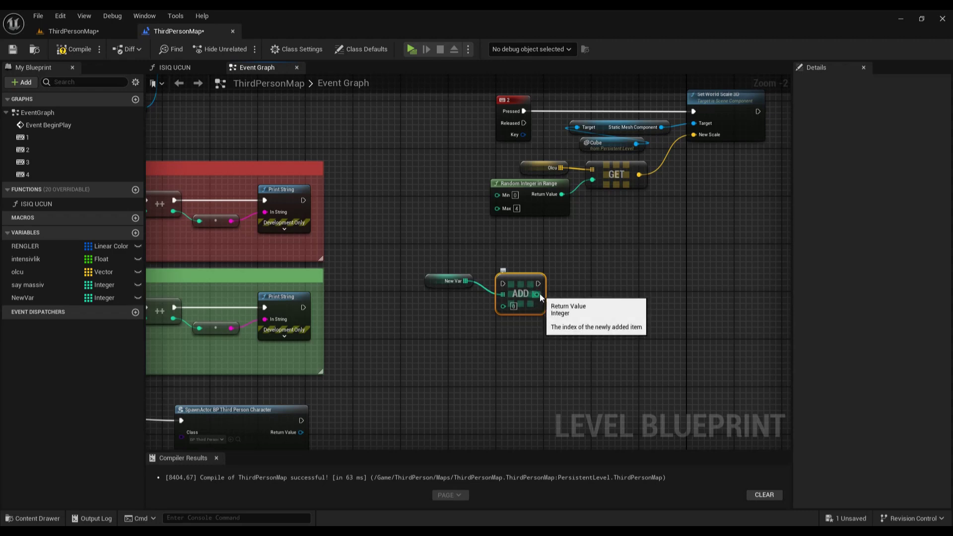
Wire a Utilities > Array Add Unique node to the New Var getter.
{"action": "left_click_drag", "start_coordinate": [537, 294], "coordinate": [618, 281]}
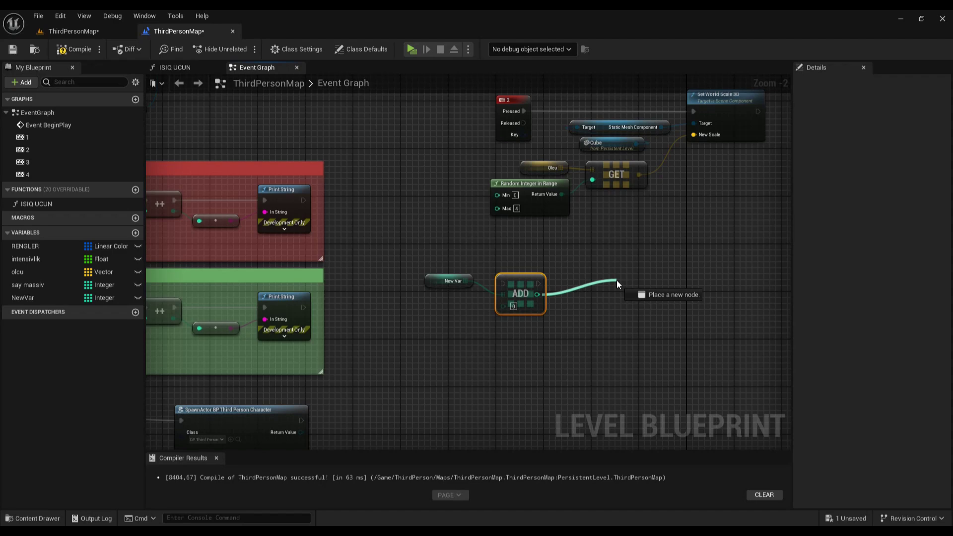
{"action": "left_click_drag", "start_coordinate": [617, 281], "coordinate": [615, 289]}
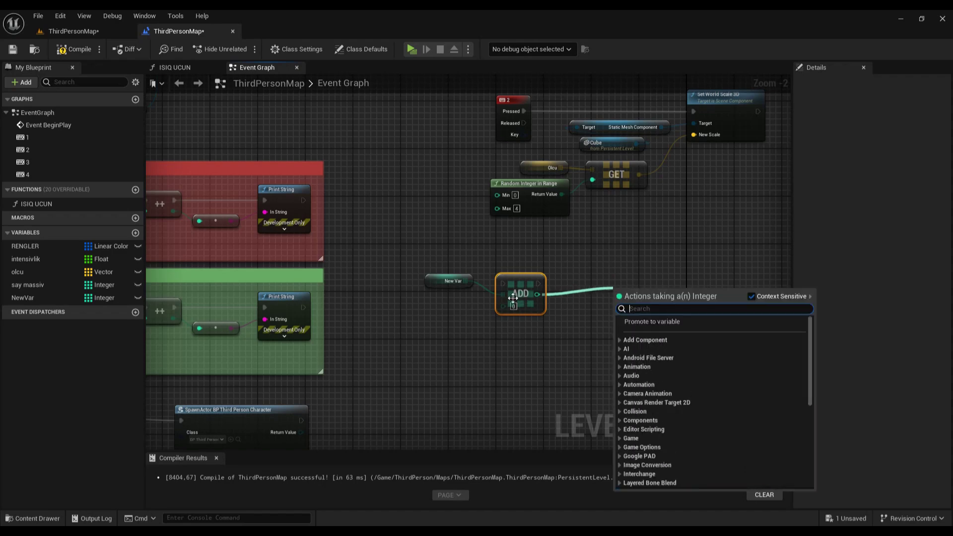
{"action": "left_click_drag", "start_coordinate": [469, 281], "coordinate": [487, 337]}
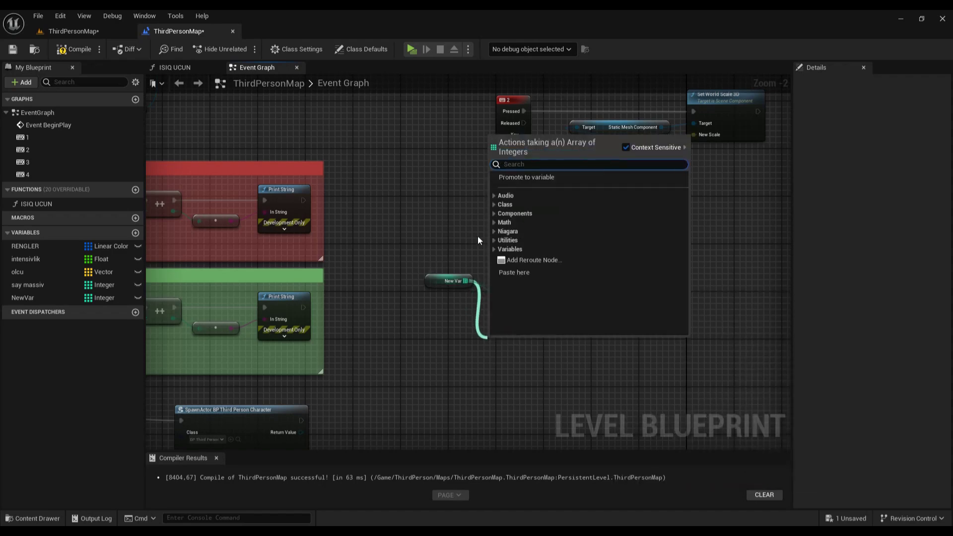
{"action": "left_click", "coordinate": [498, 241]}
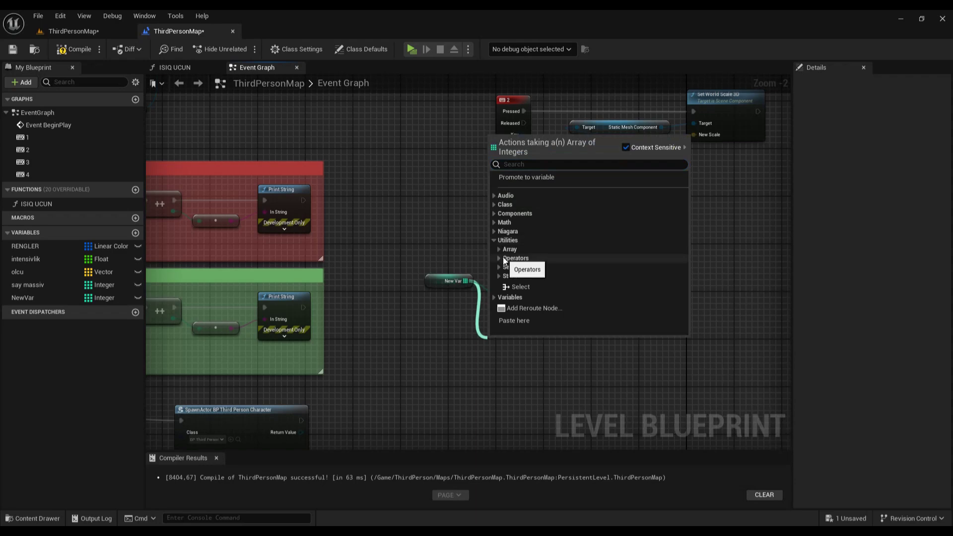
{"action": "left_click", "coordinate": [501, 250]}
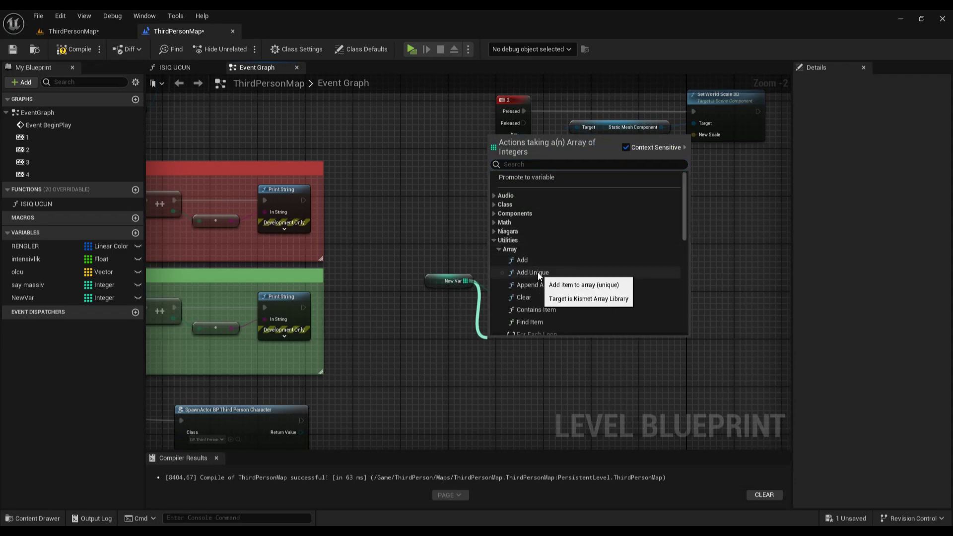
{"action": "scroll", "coordinate": [570, 265], "scroll_direction": "down", "scroll_amount": 2}
{"action": "scroll", "coordinate": [553, 226], "scroll_direction": "down", "scroll_amount": 2}
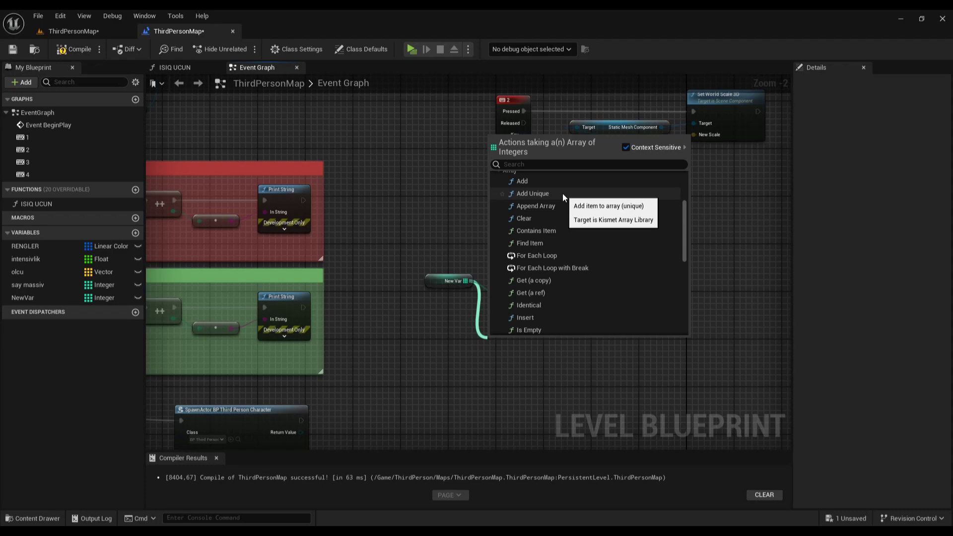
{"action": "left_click", "coordinate": [562, 193]}
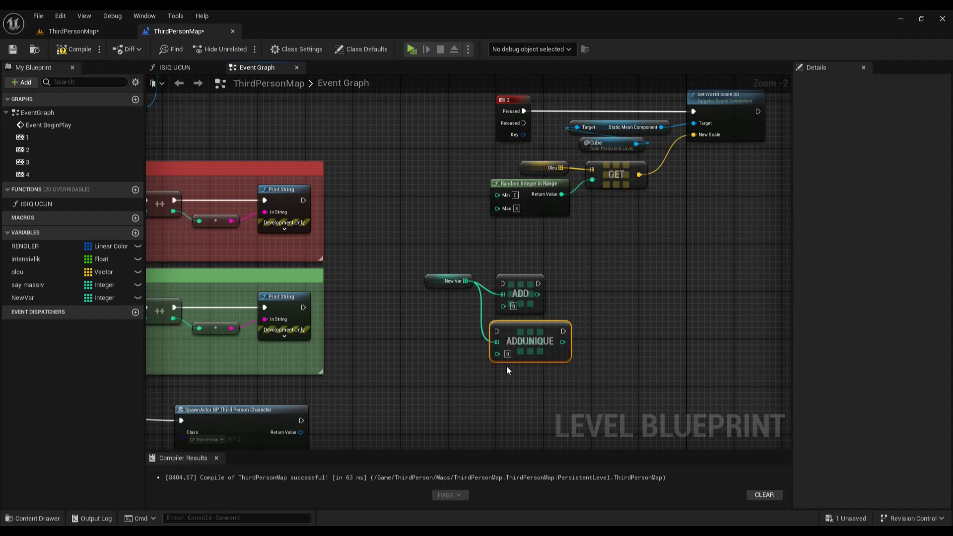
Delete the repeated 2 from New Var's default array so it holds 1 through 6.
{"action": "left_click", "coordinate": [443, 281]}
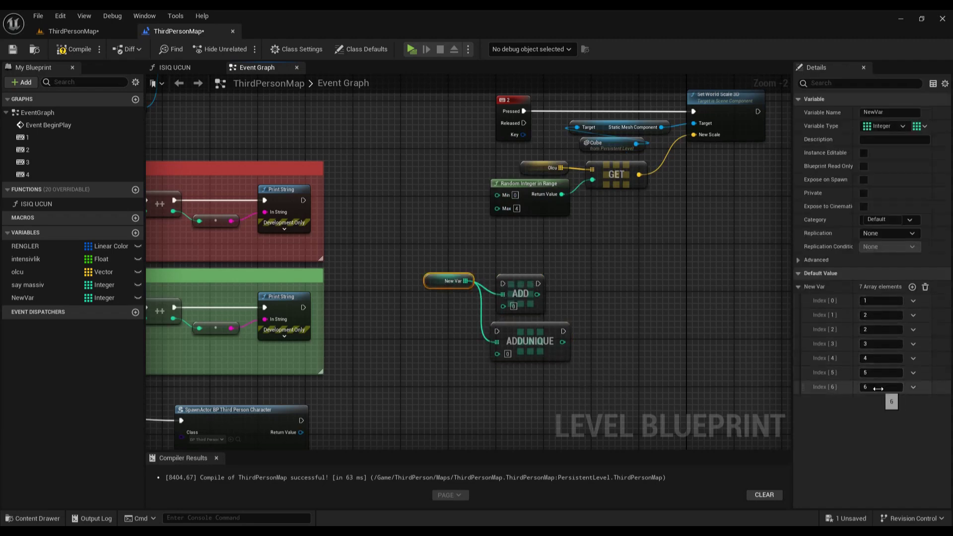
{"action": "left_click", "coordinate": [914, 315]}
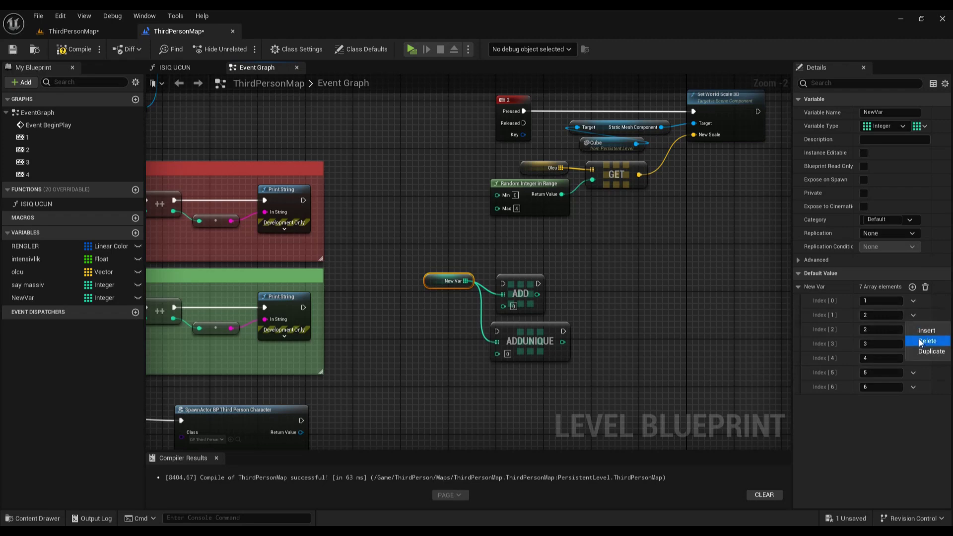
{"action": "left_click", "coordinate": [916, 341]}
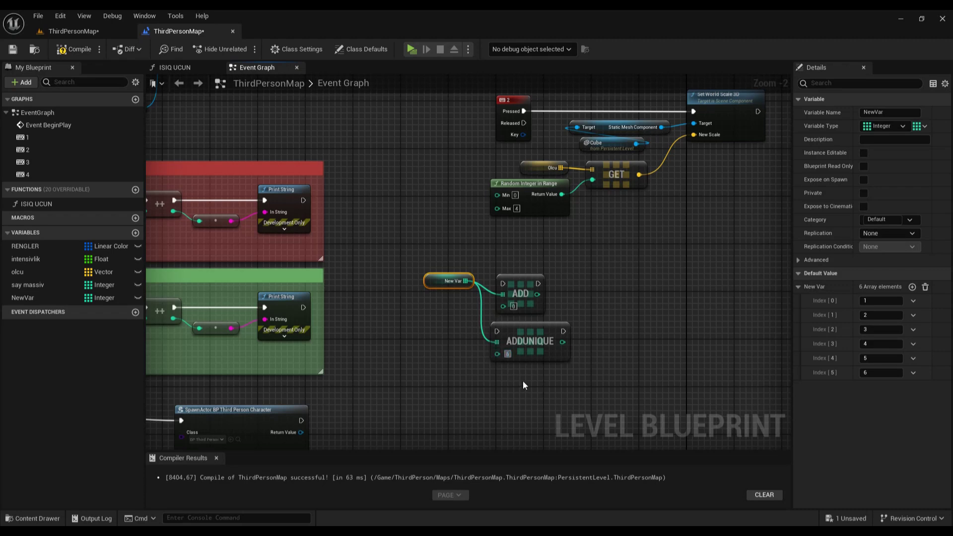
{"action": "left_click", "coordinate": [533, 348]}
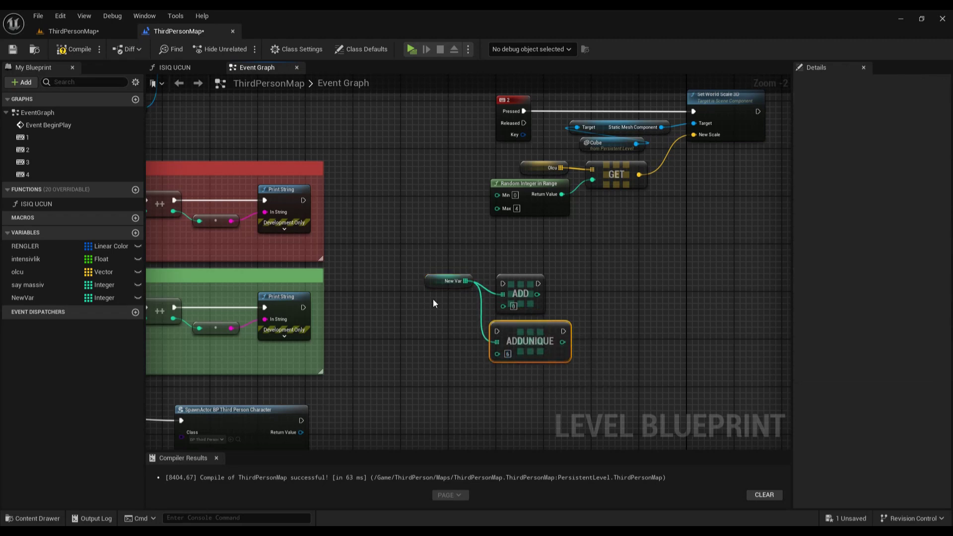
Cancel a stray ADDUNIQUE wire and search the graph's All Actions list for '6 key'.
{"action": "left_click", "coordinate": [431, 281]}
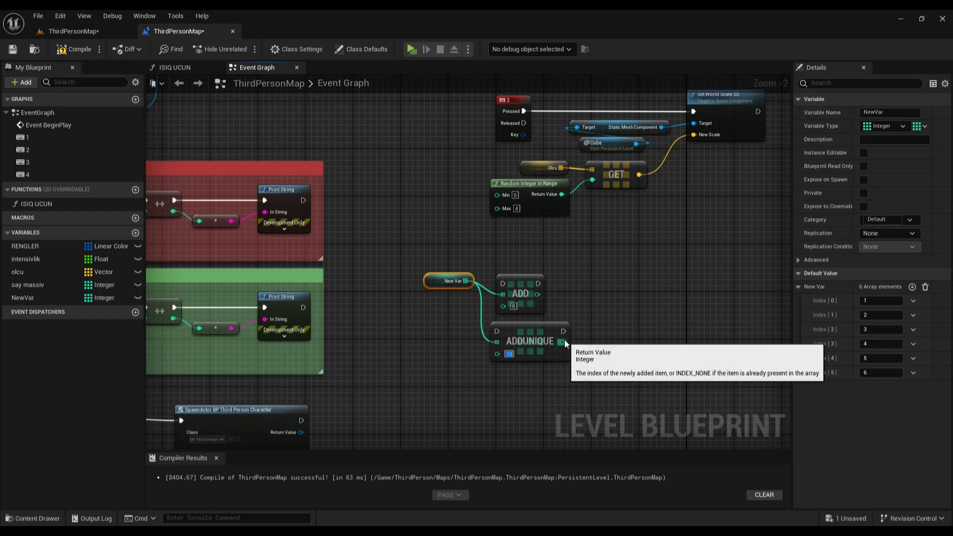
{"action": "left_click_drag", "start_coordinate": [563, 342], "coordinate": [648, 357]}
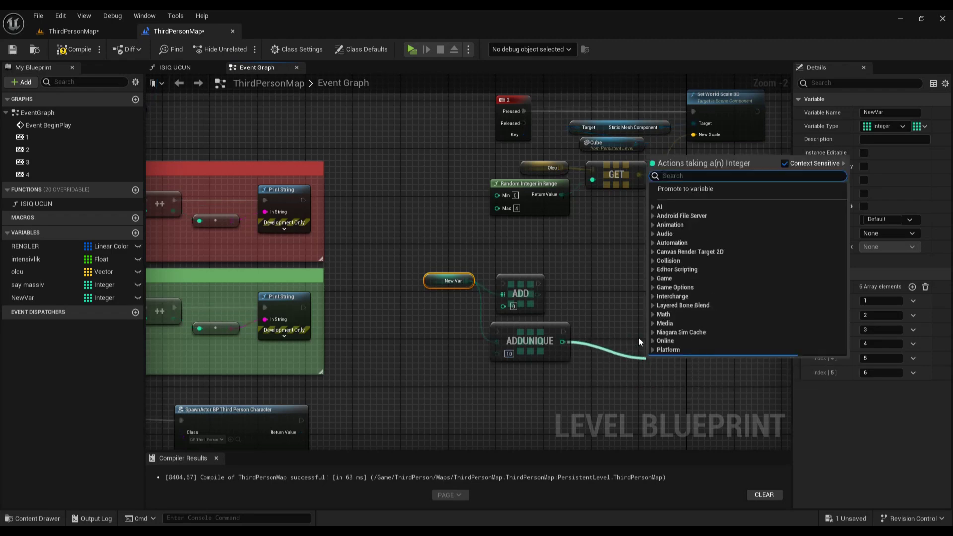
{"action": "left_click", "coordinate": [631, 323]}
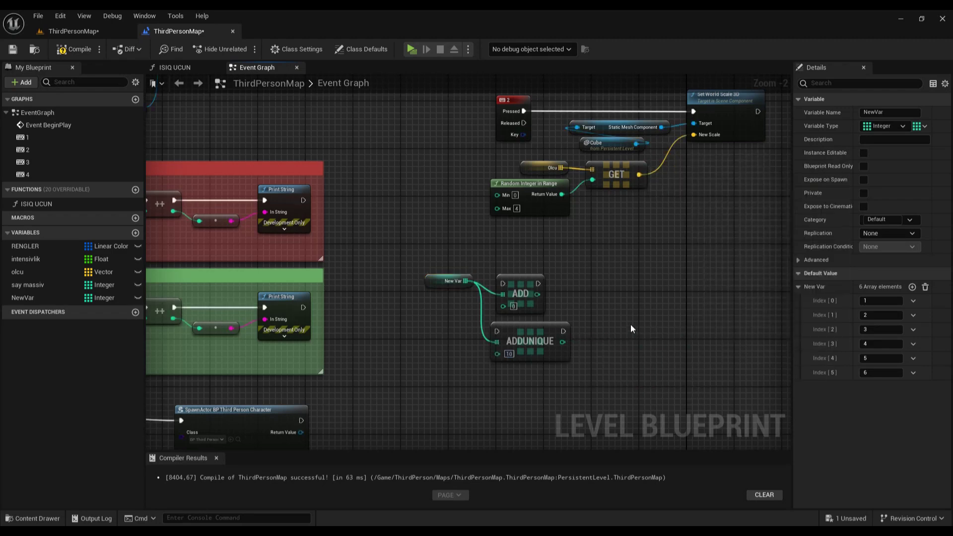
{"action": "right_click", "coordinate": [437, 327]}
{"action": "type", "text": "6"}
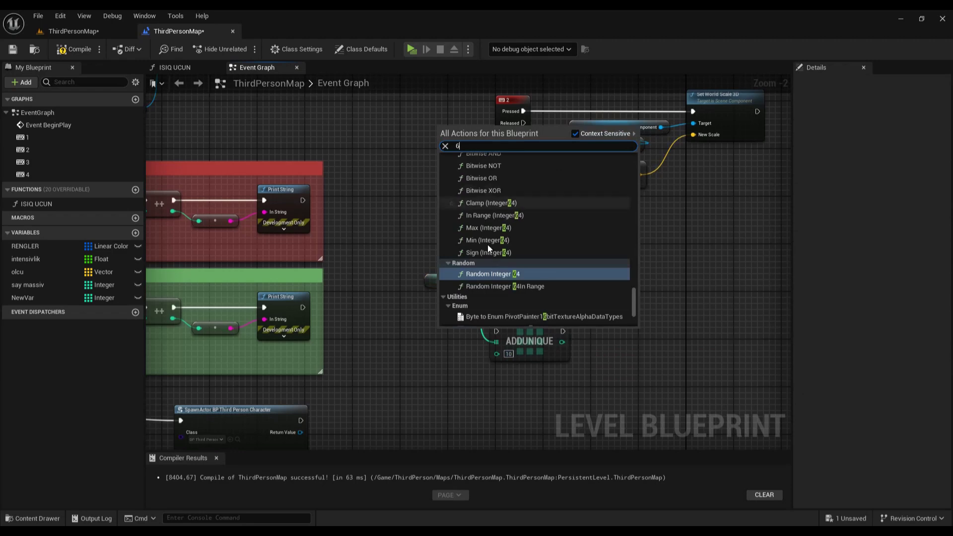
{"action": "type", "text": " k"}
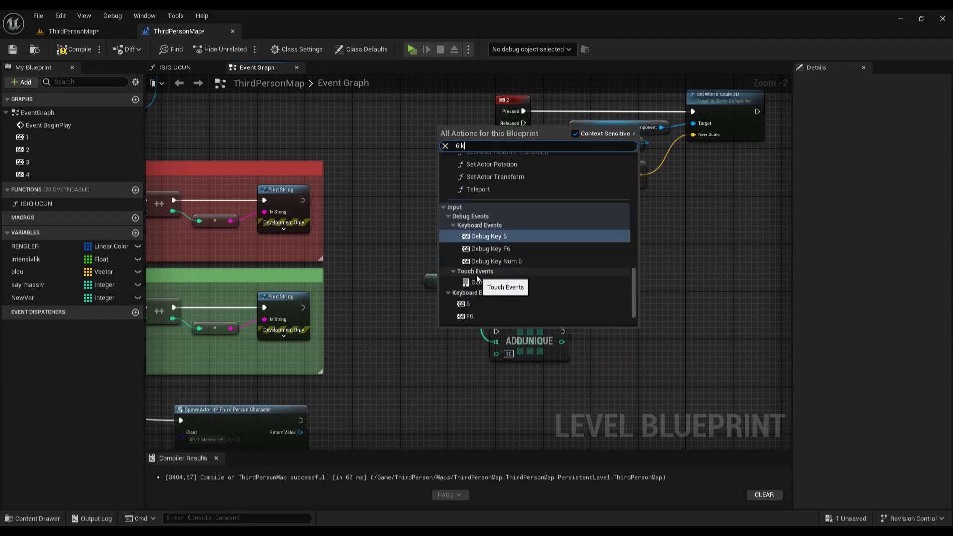
{"action": "type", "text": "ey"}
Add a 6 key event whose Pressed pin triggers ADDUNIQUE.
{"action": "left_click", "coordinate": [478, 253]}
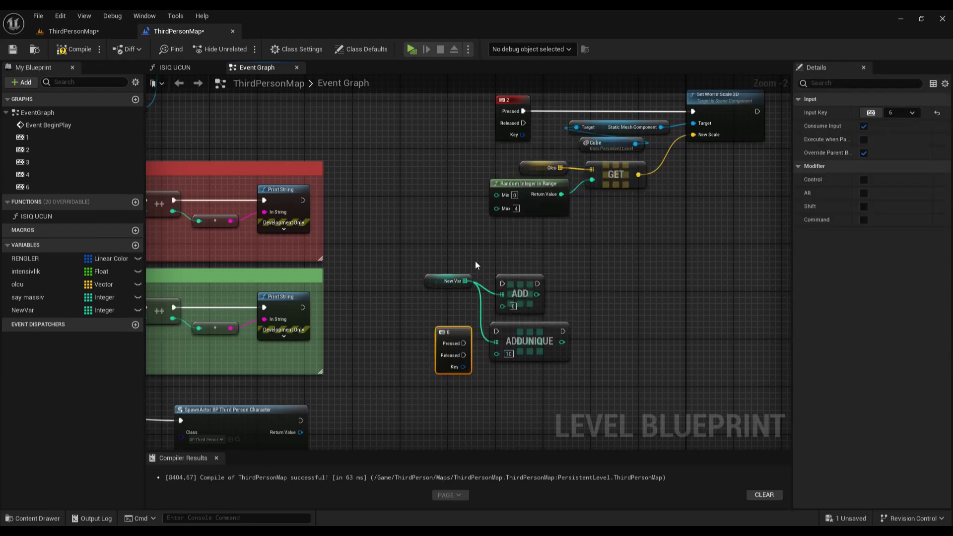
{"action": "mouse_move", "coordinate": [452, 331]}
{"action": "left_mouse_down"}
{"action": "mouse_move", "coordinate": [441, 344]}
{"action": "mouse_move", "coordinate": [496, 332]}
{"action": "mouse_move", "coordinate": [518, 356]}
{"action": "left_mouse_up"}
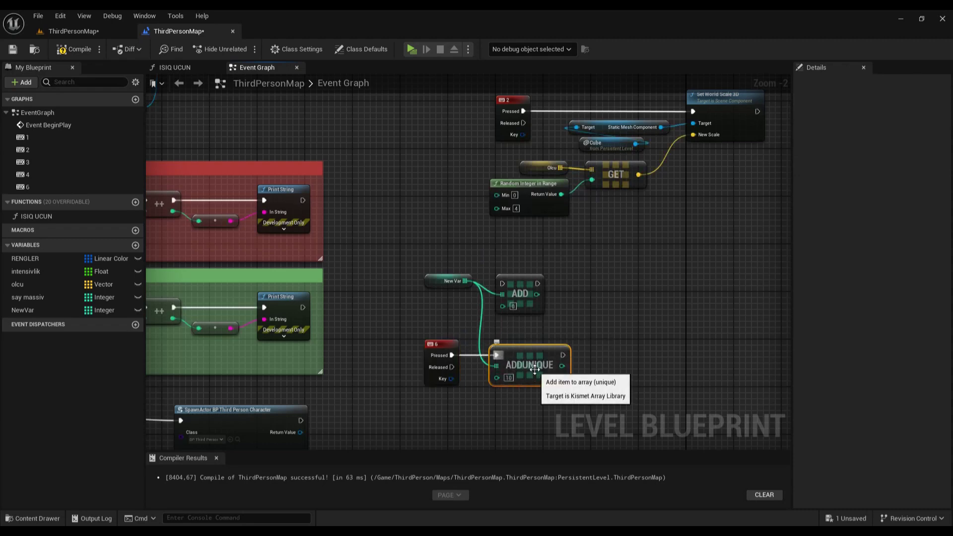
{"action": "mouse_move", "coordinate": [546, 366]}
{"action": "left_mouse_down"}
{"action": "mouse_move", "coordinate": [535, 378]}
{"action": "mouse_move", "coordinate": [560, 354]}
{"action": "mouse_move", "coordinate": [623, 343]}
{"action": "left_mouse_up"}
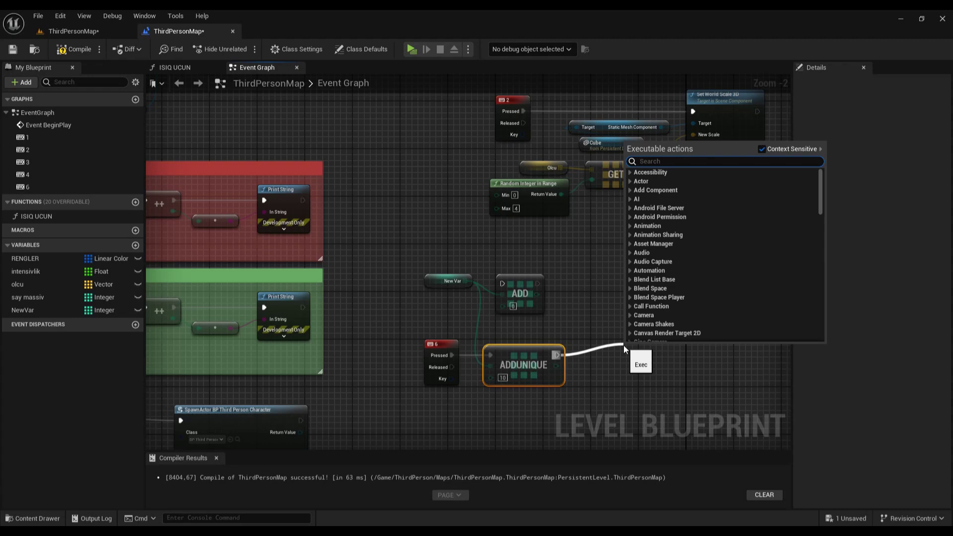
Print ADDUNIQUE's Return Value with a Print String node and start a play test.
{"action": "type", "text": "prin"}
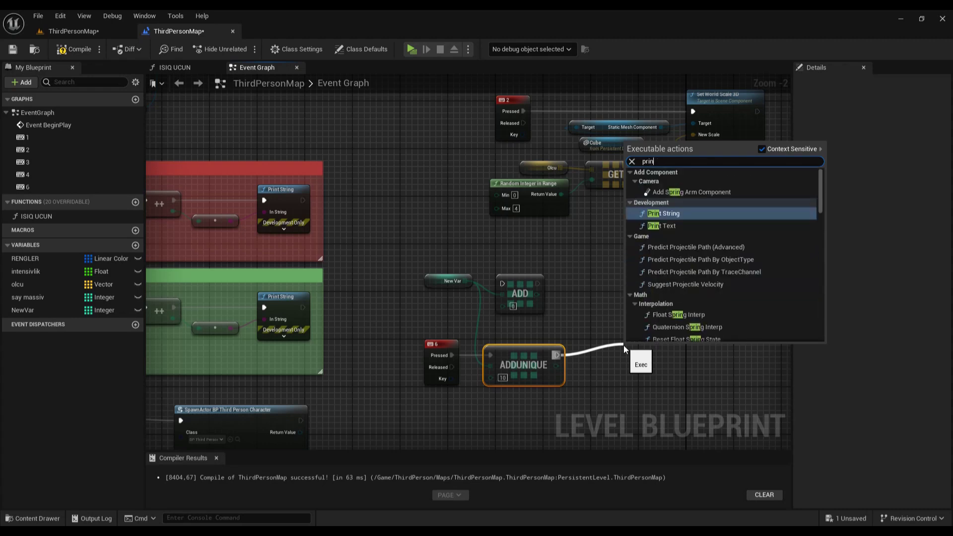
{"action": "left_click", "coordinate": [676, 214]}
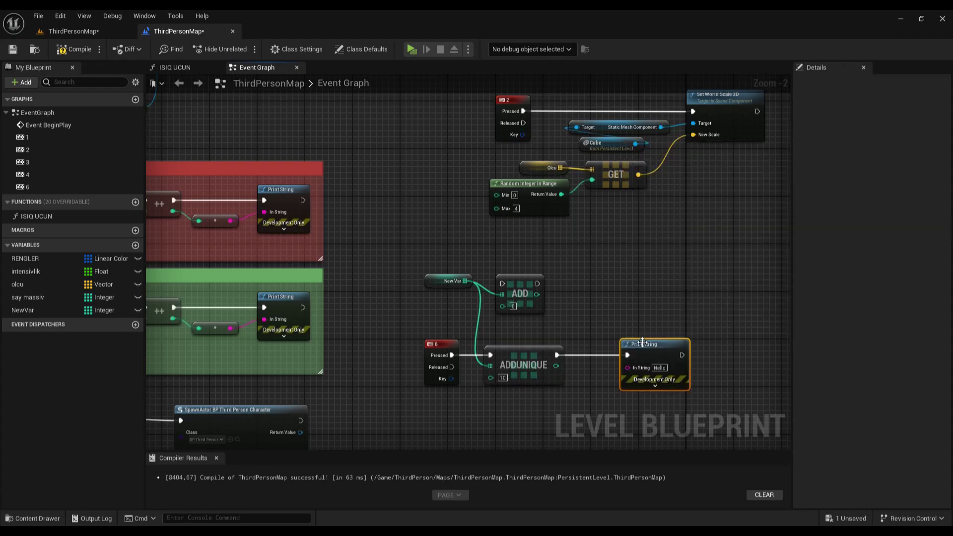
{"action": "left_click_drag", "start_coordinate": [642, 342], "coordinate": [660, 342]}
{"action": "left_click_drag", "start_coordinate": [556, 366], "coordinate": [662, 368]}
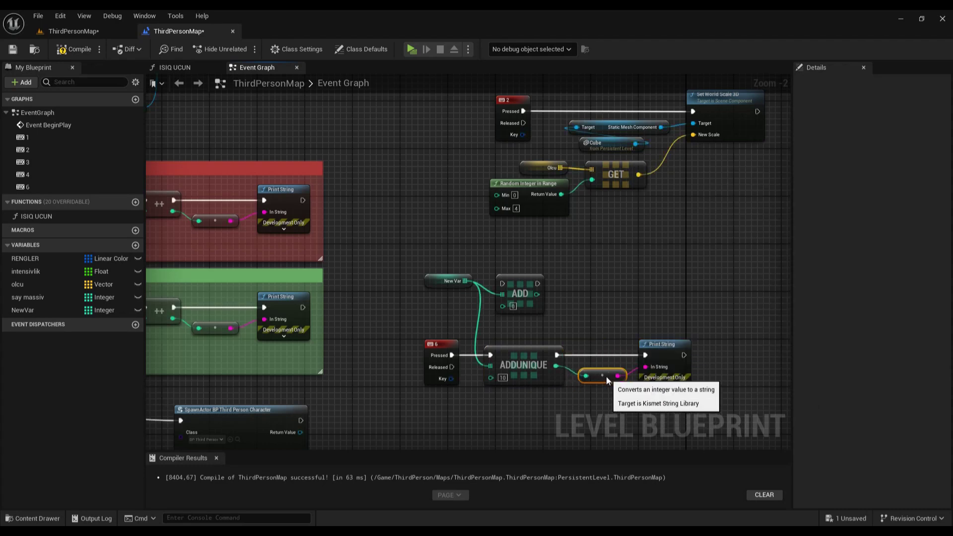
{"action": "right_click_drag", "start_coordinate": [564, 401], "coordinate": [537, 314]}
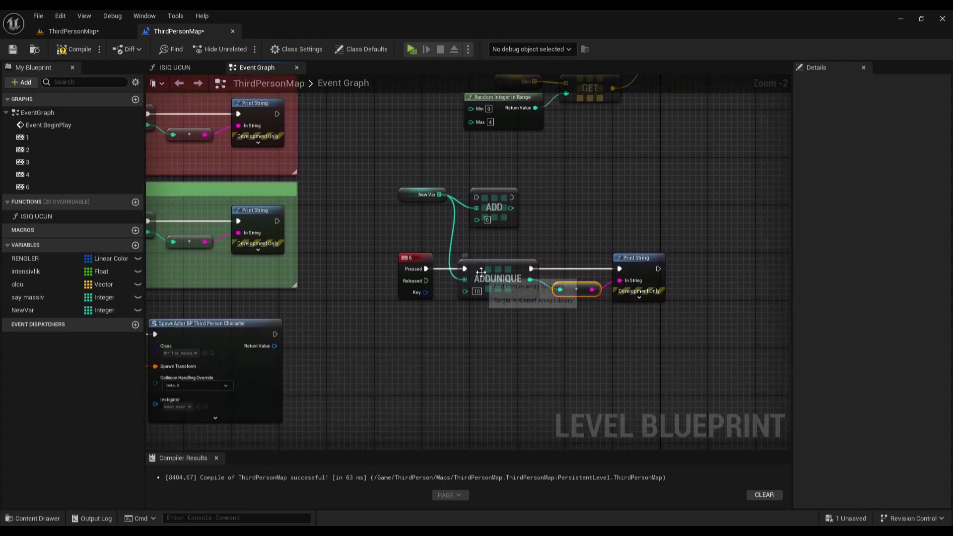
{"action": "left_click", "coordinate": [411, 49]}
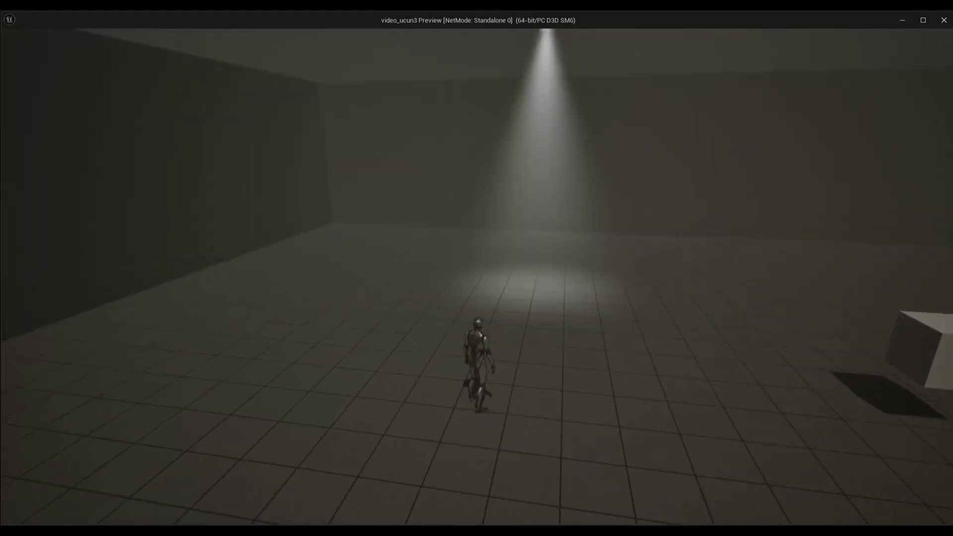
Stop play, check the 6 key event and New Var's defaults, then play-test again.
{"action": "key", "text": "Escape"}
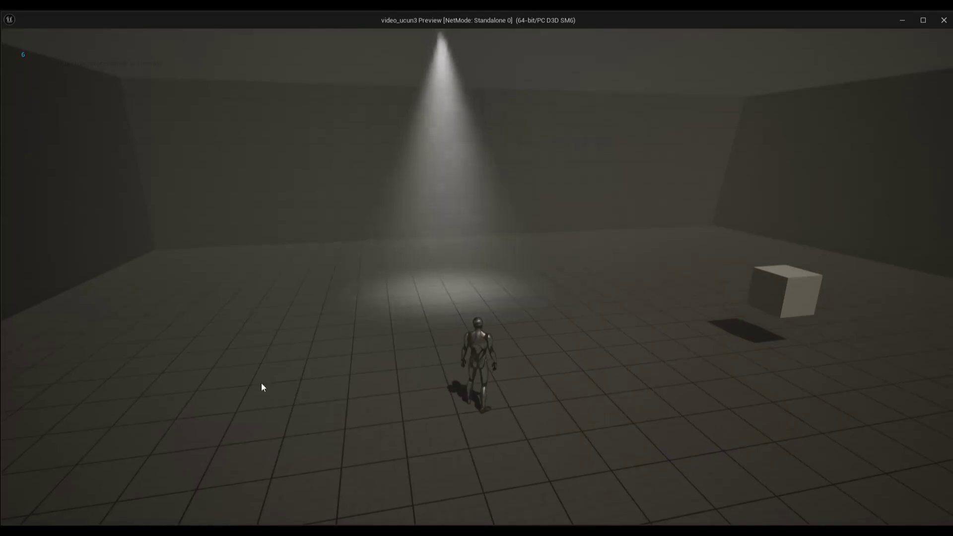
{"action": "left_click", "coordinate": [430, 278]}
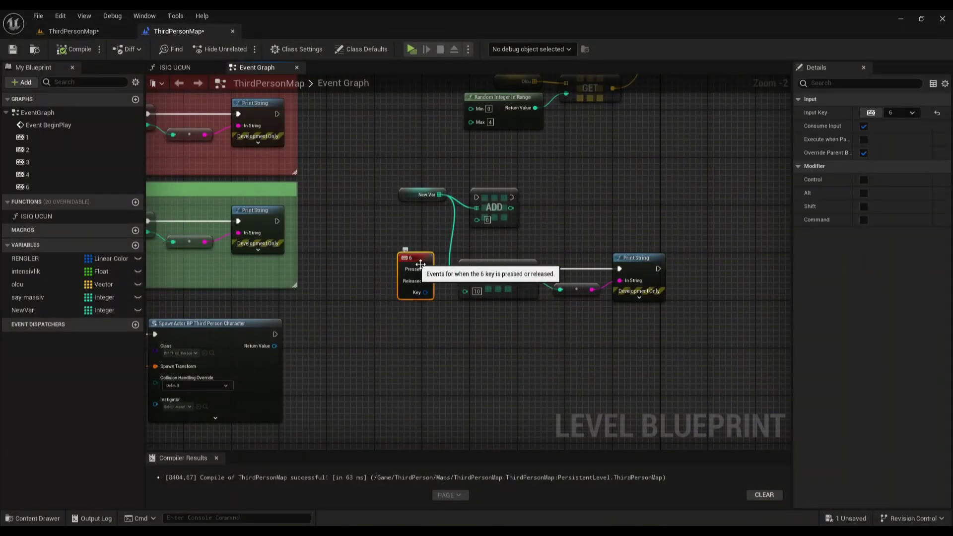
{"action": "left_click", "coordinate": [415, 196]}
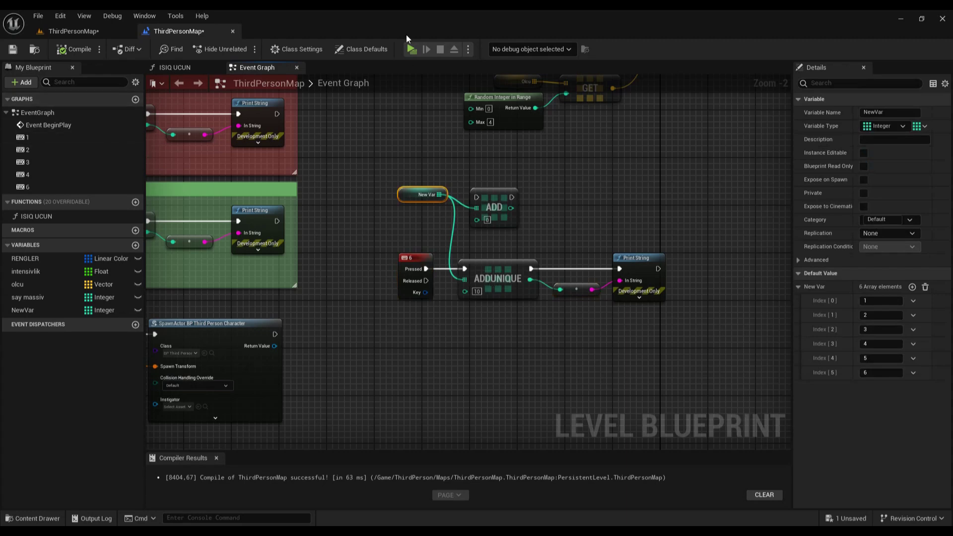
{"action": "left_click", "coordinate": [412, 51]}
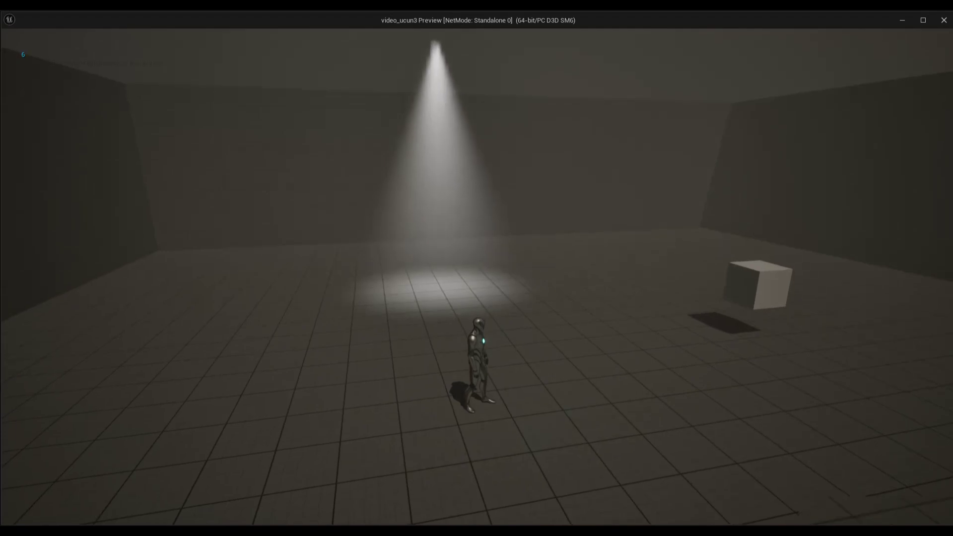
{"action": "key", "text": "Escape"}
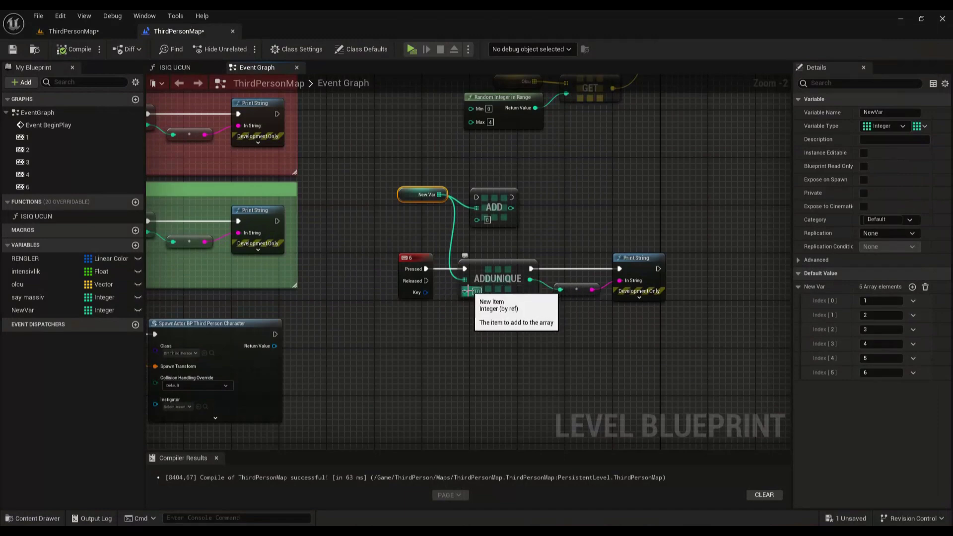
Set ADDUNIQUE's item to 0 and move the New Var getter down-left.
{"action": "left_click", "coordinate": [477, 292]}
{"action": "type", "text": "0"}
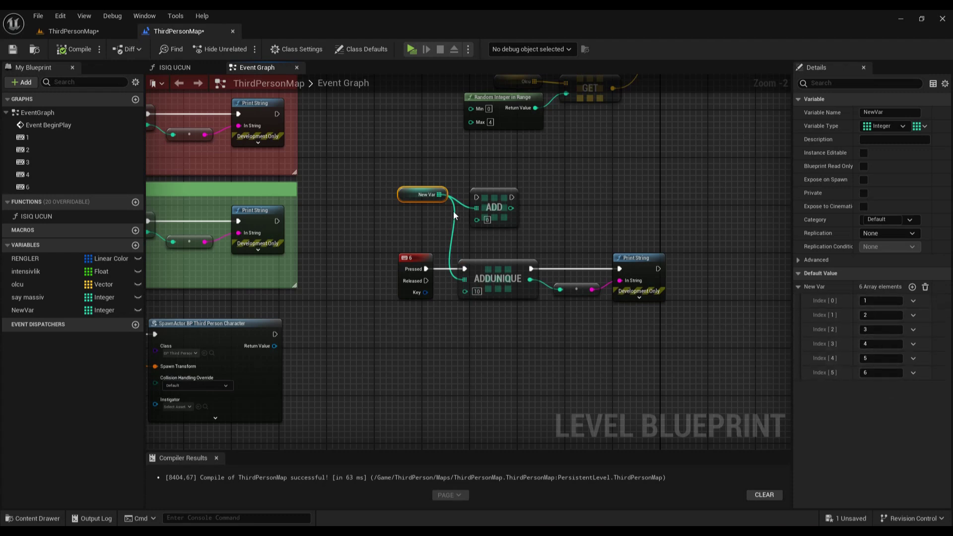
{"action": "left_click_drag", "start_coordinate": [410, 193], "coordinate": [391, 211]}
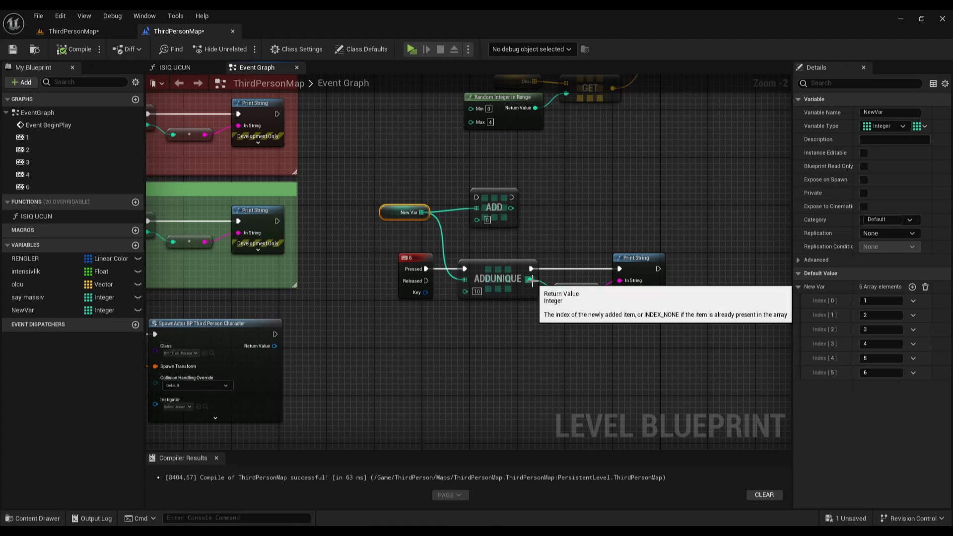
{"action": "left_click_drag", "start_coordinate": [530, 280], "coordinate": [570, 321]}
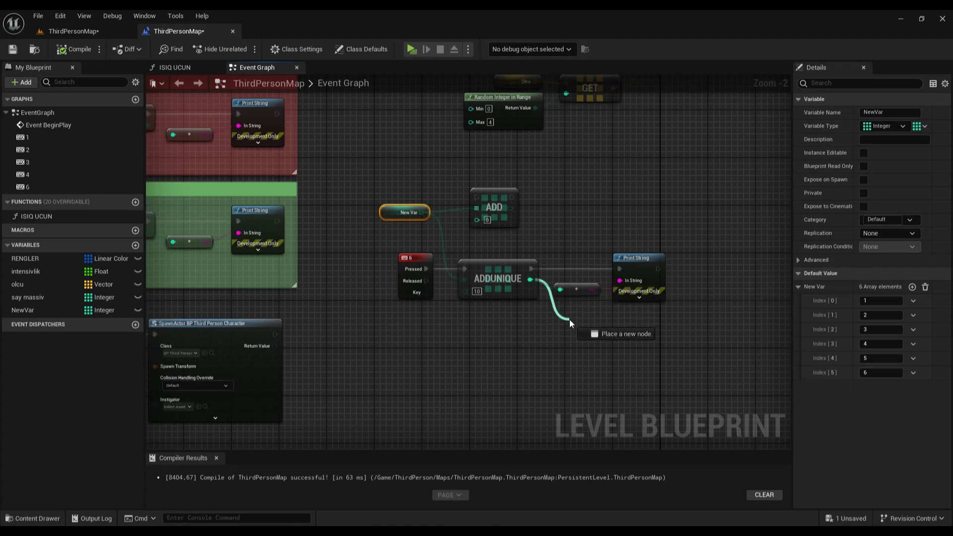
{"action": "left_click_drag", "start_coordinate": [570, 323], "coordinate": [570, 323]}
{"action": "left_click", "coordinate": [568, 240]}
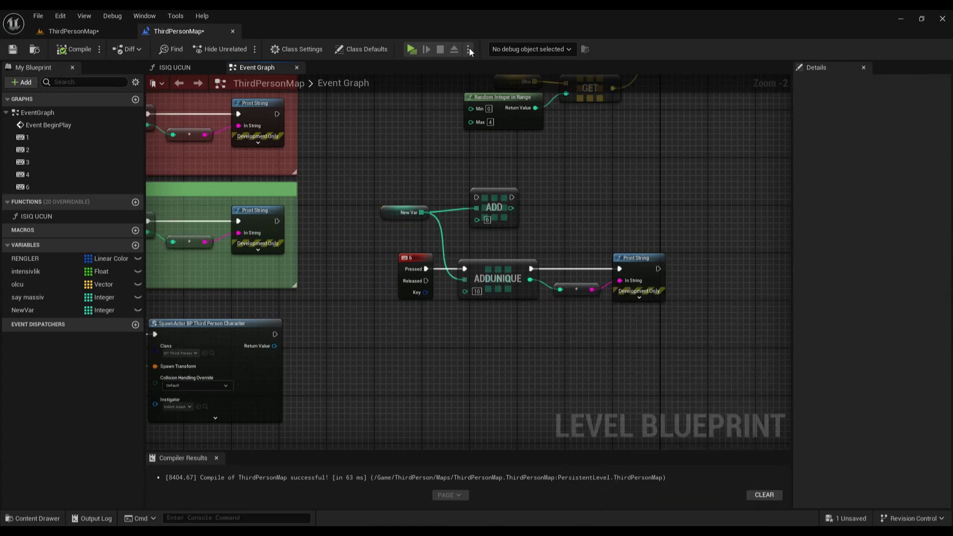
Play-test twice, checking New Var's defaults, and set ADDUNIQUE's New Item to 5.
{"action": "left_click", "coordinate": [412, 49]}
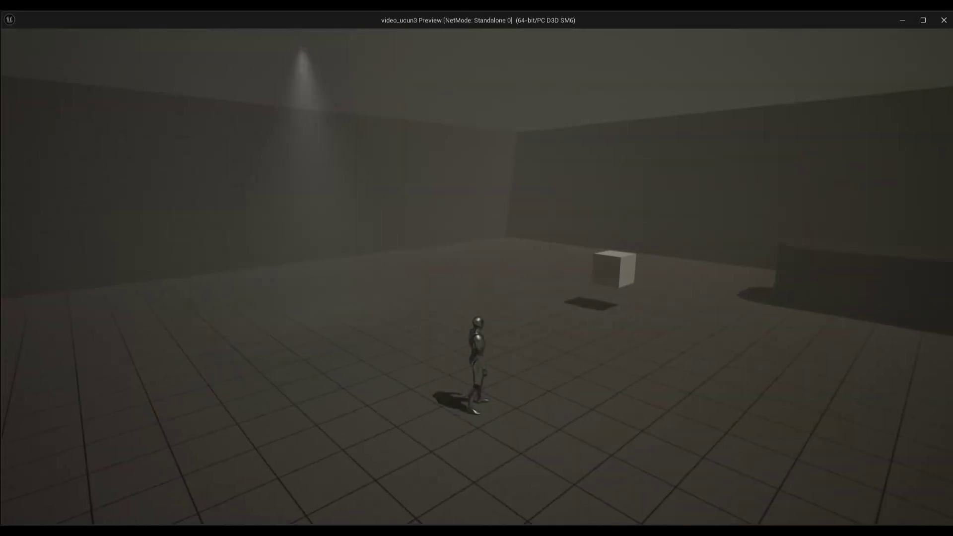
{"action": "key", "text": "Escape"}
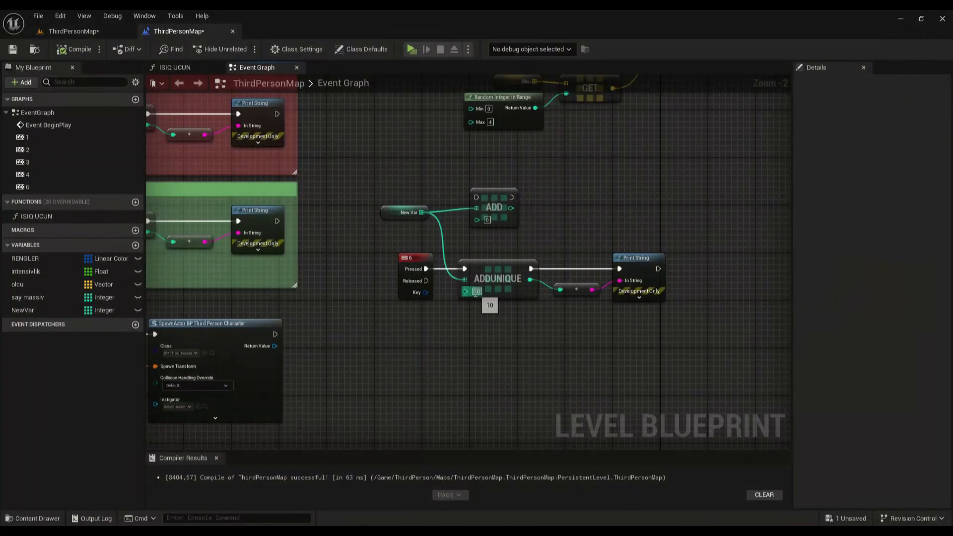
{"action": "left_click", "coordinate": [475, 292]}
{"action": "left_click", "coordinate": [476, 292]}
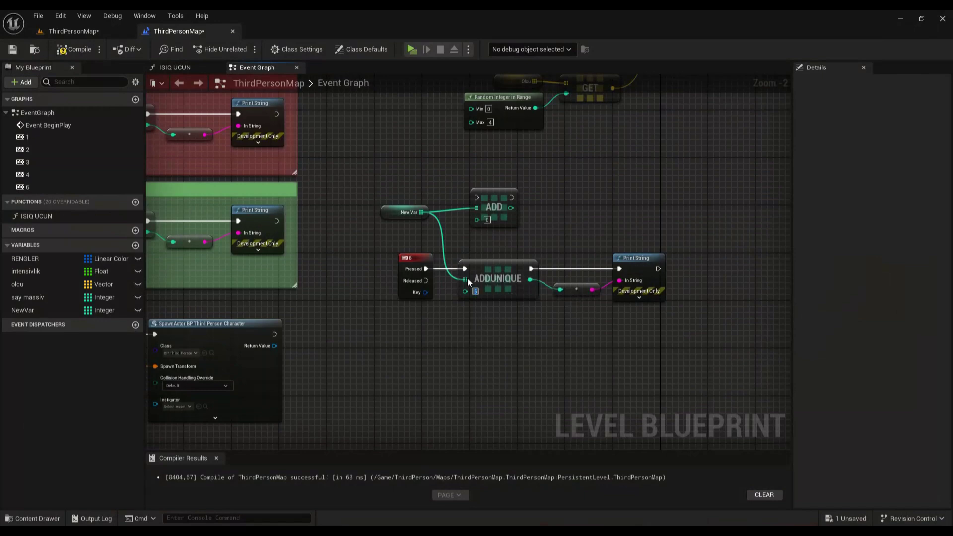
{"action": "left_click", "coordinate": [395, 210]}
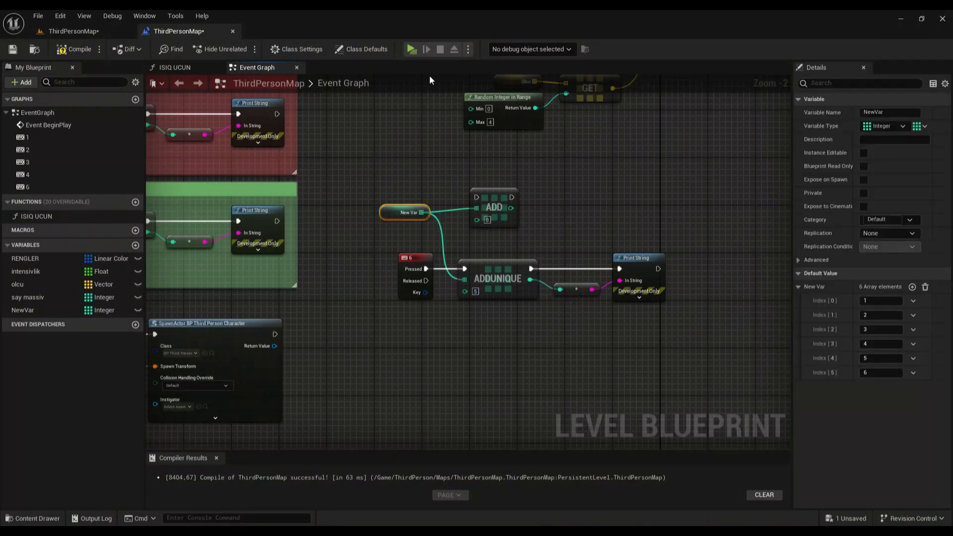
{"action": "left_click", "coordinate": [412, 49]}
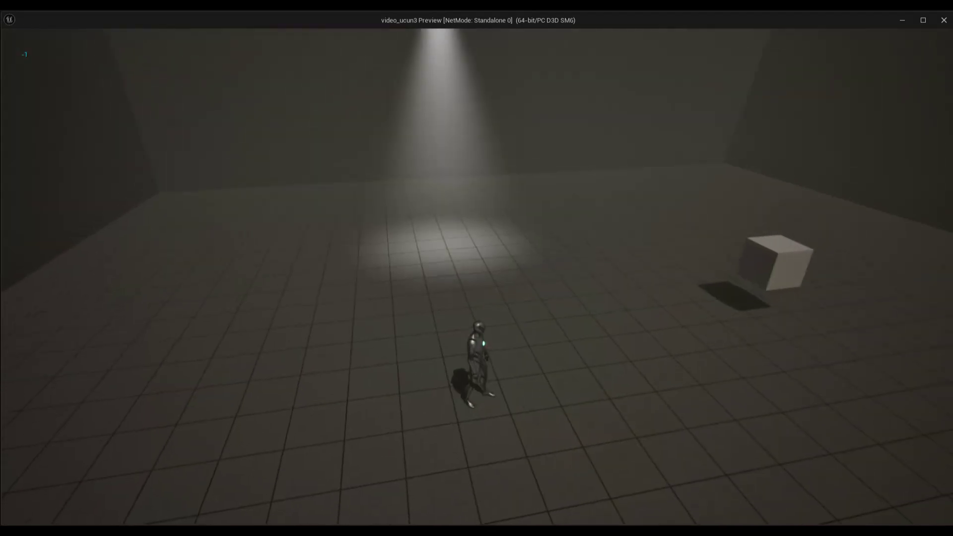
{"action": "key", "text": "Escape"}
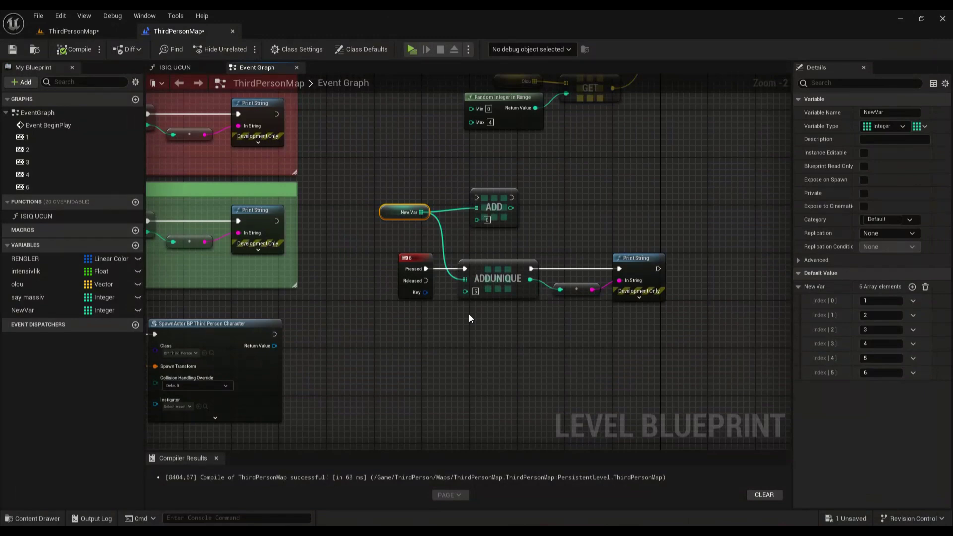
{"action": "type", "text": "5"}
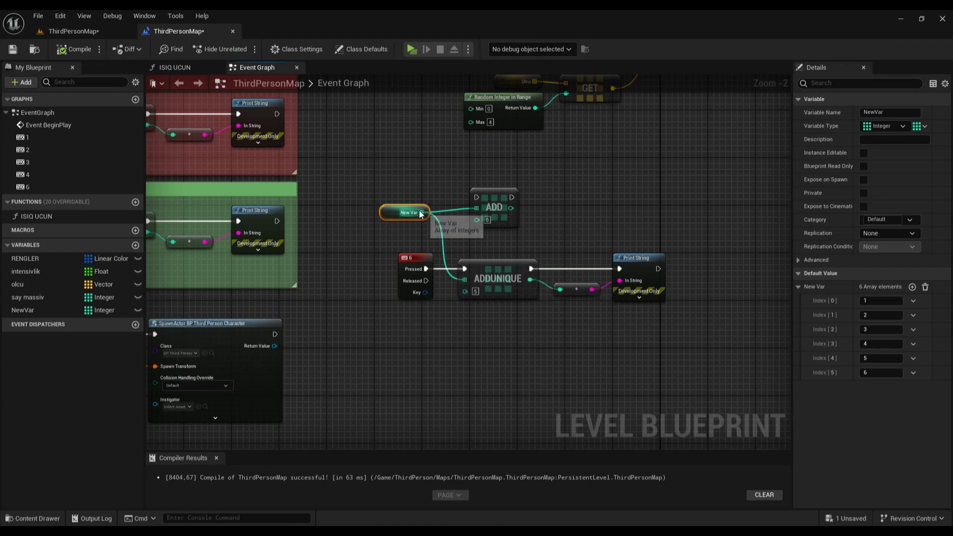
Browse New Var's Utilities > Array actions, then close the list without adding anything.
{"action": "left_click_drag", "start_coordinate": [422, 212], "coordinate": [490, 322]}
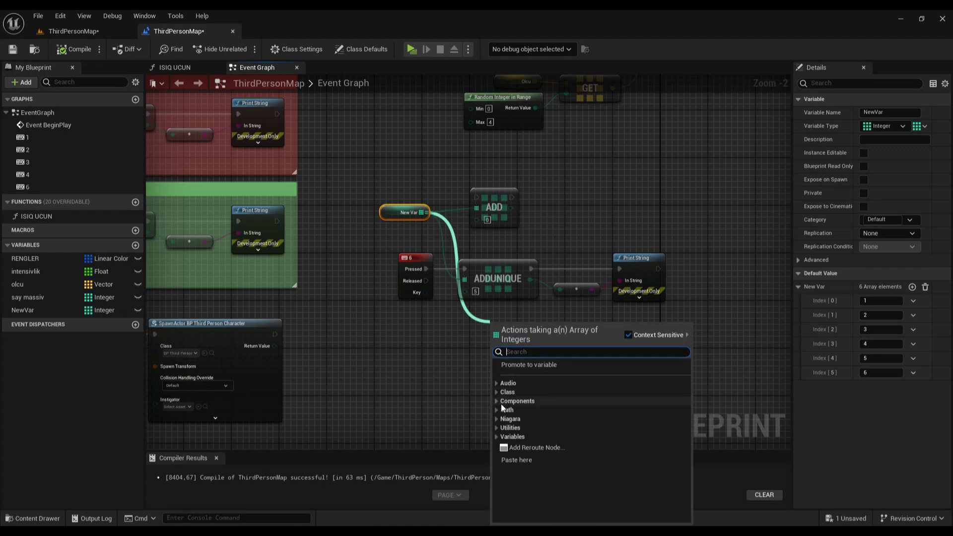
{"action": "left_click", "coordinate": [498, 427]}
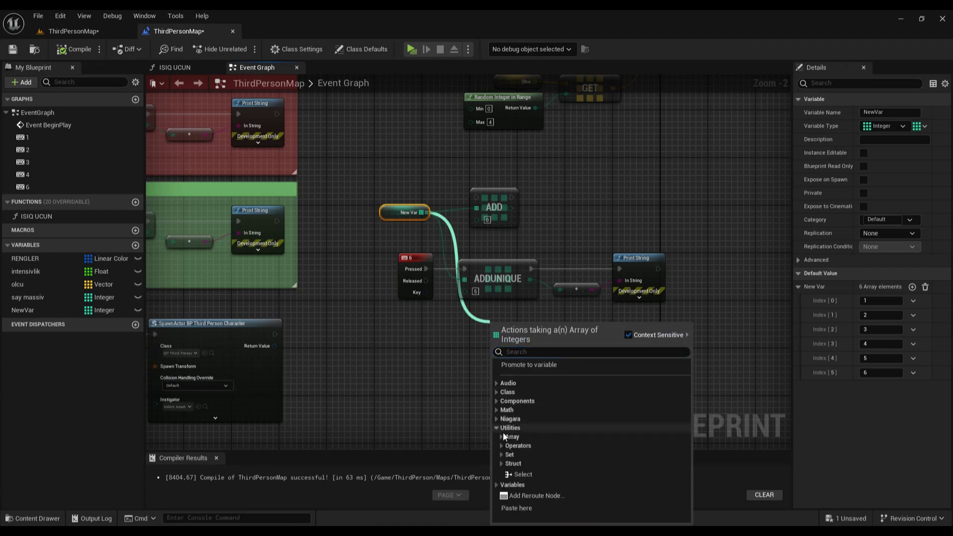
{"action": "left_click", "coordinate": [503, 437]}
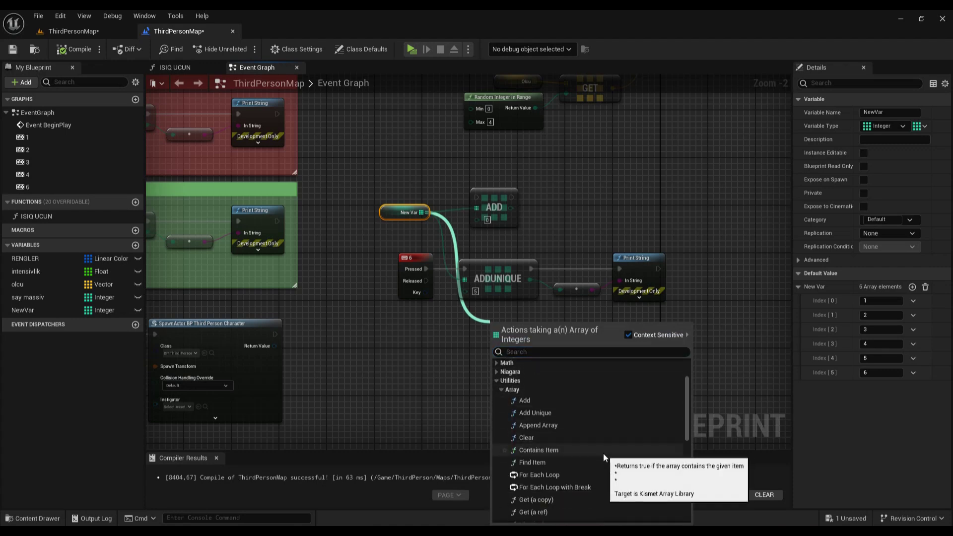
{"action": "scroll", "coordinate": [604, 452], "scroll_direction": "down", "scroll_amount": 3}
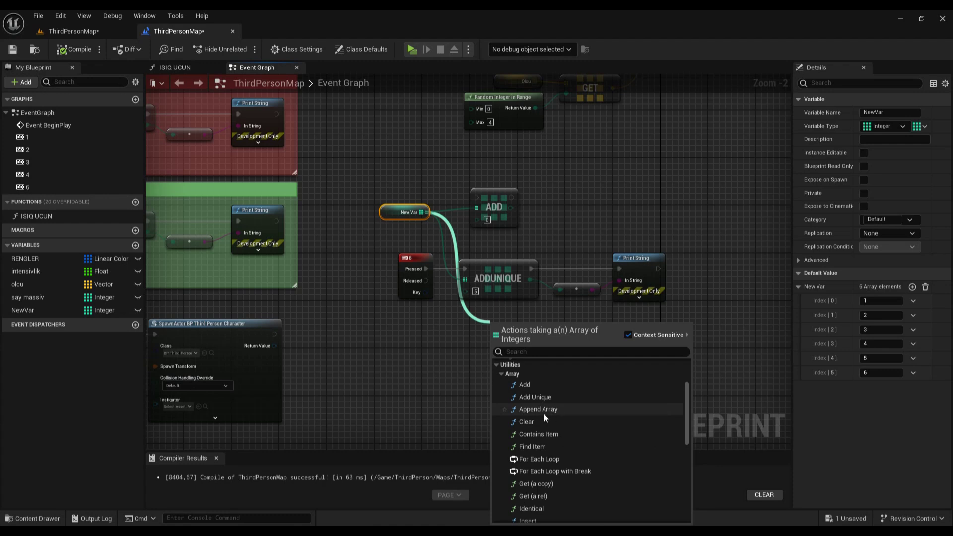
{"action": "key", "text": "Escape"}
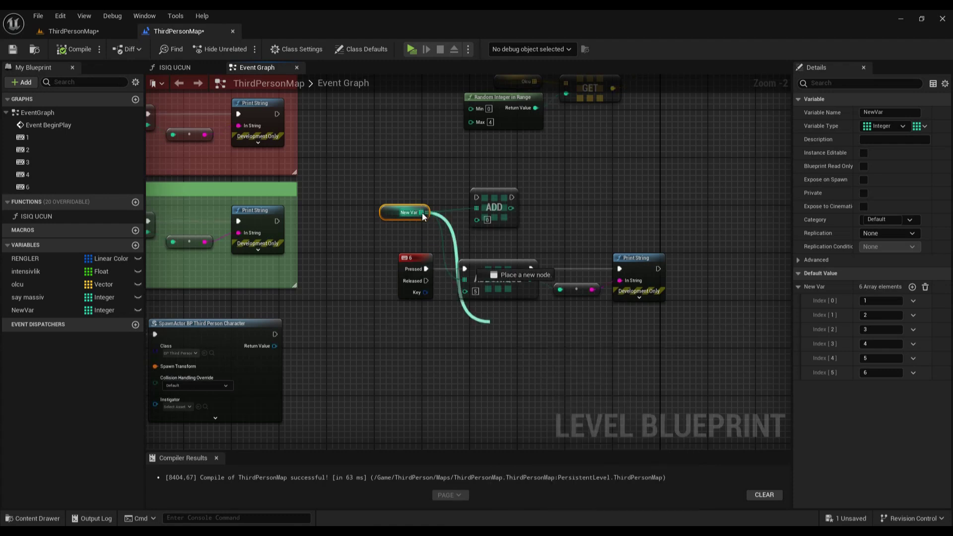
Reopen New Var's Utilities > Array actions and scroll down to find Contains Item.
{"action": "left_click_drag", "start_coordinate": [422, 212], "coordinate": [475, 341]}
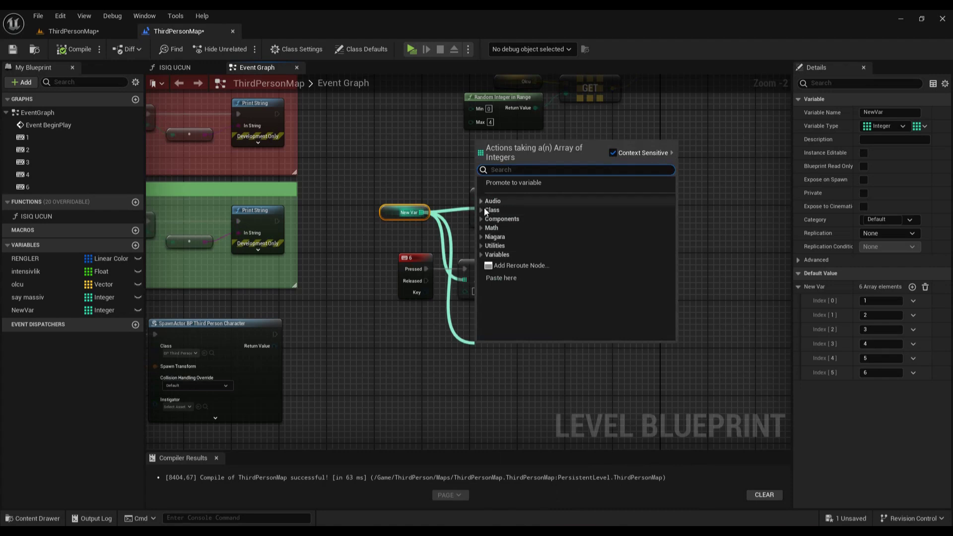
{"action": "left_click", "coordinate": [480, 246]}
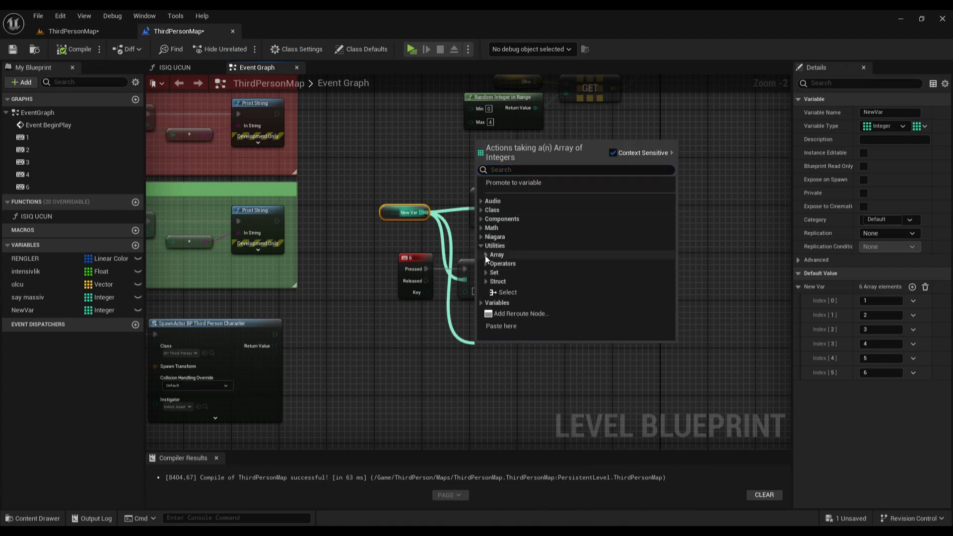
{"action": "left_click", "coordinate": [486, 255]}
{"action": "scroll", "coordinate": [551, 307], "scroll_direction": "down", "scroll_amount": 2}
{"action": "scroll", "coordinate": [547, 281], "scroll_direction": "down", "scroll_amount": 2}
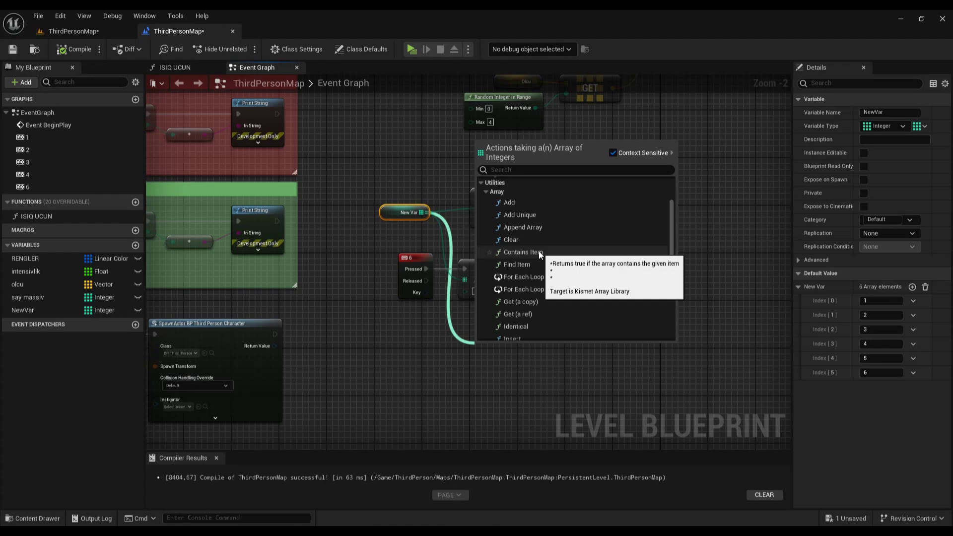
Add a Contains Item node for New Var and test a wire from its result.
{"action": "left_click", "coordinate": [541, 251]}
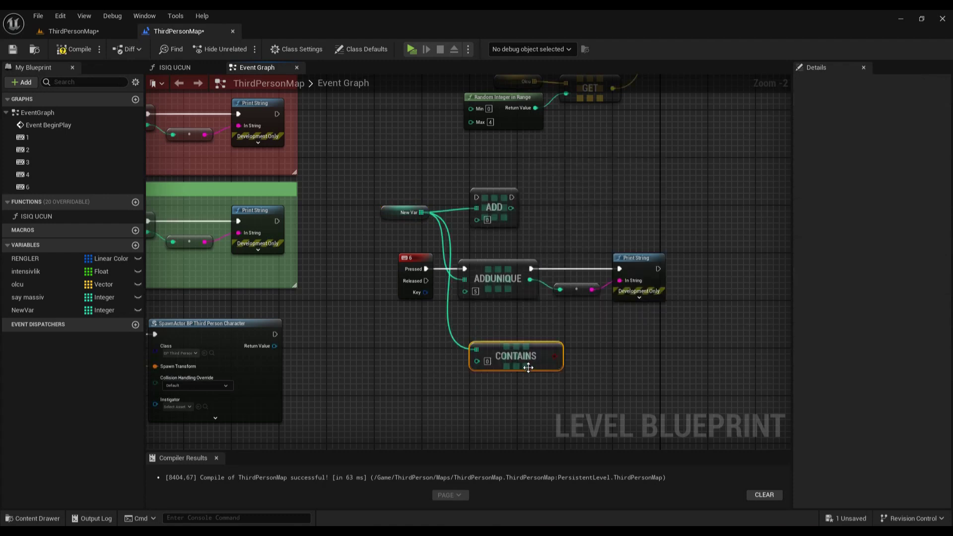
{"action": "left_click_drag", "start_coordinate": [554, 356], "coordinate": [629, 339]}
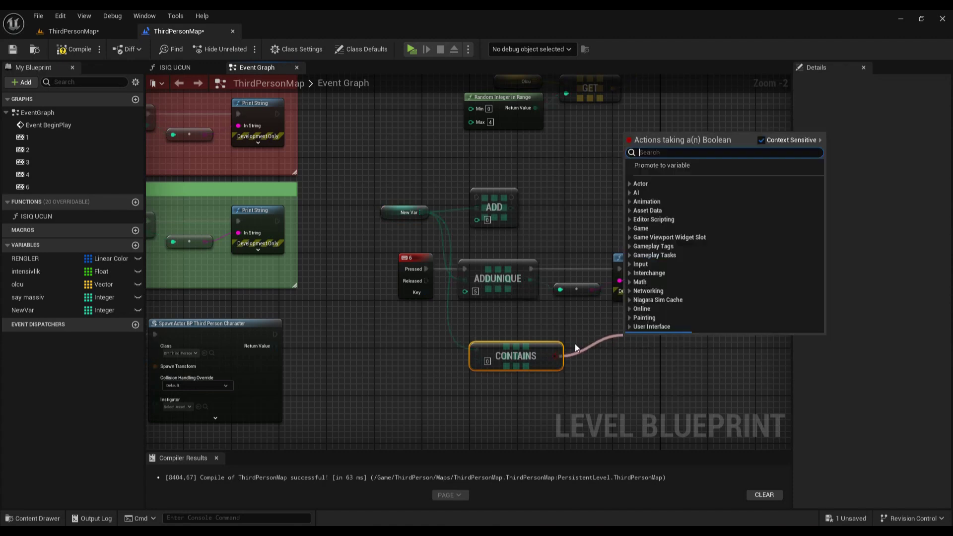
{"action": "left_click", "coordinate": [507, 348]}
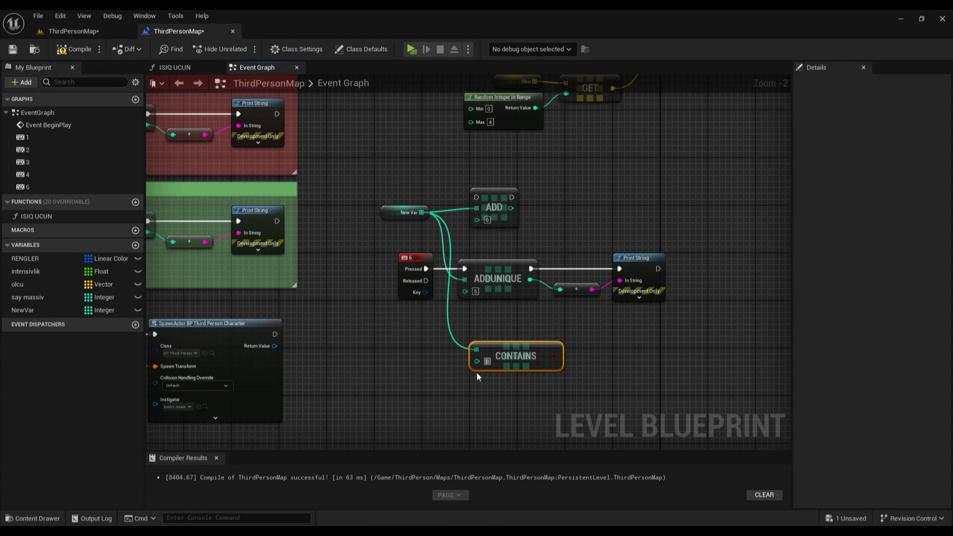
Try further wires from the Contains result, then reopen New Var's array actions list.
{"action": "left_click_drag", "start_coordinate": [556, 357], "coordinate": [636, 323]}
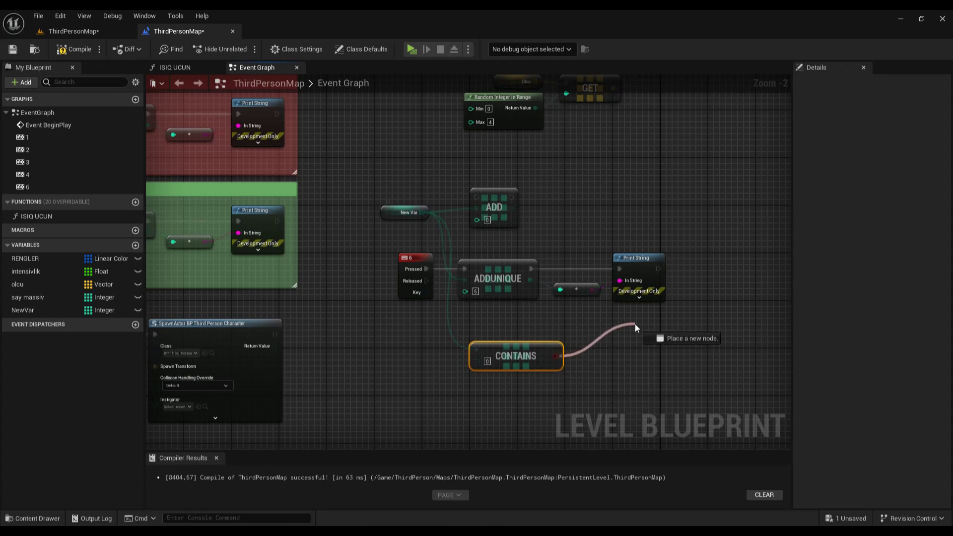
{"action": "left_click", "coordinate": [592, 369]}
{"action": "left_click_drag", "start_coordinate": [555, 357], "coordinate": [622, 388]}
{"action": "left_click", "coordinate": [519, 359]}
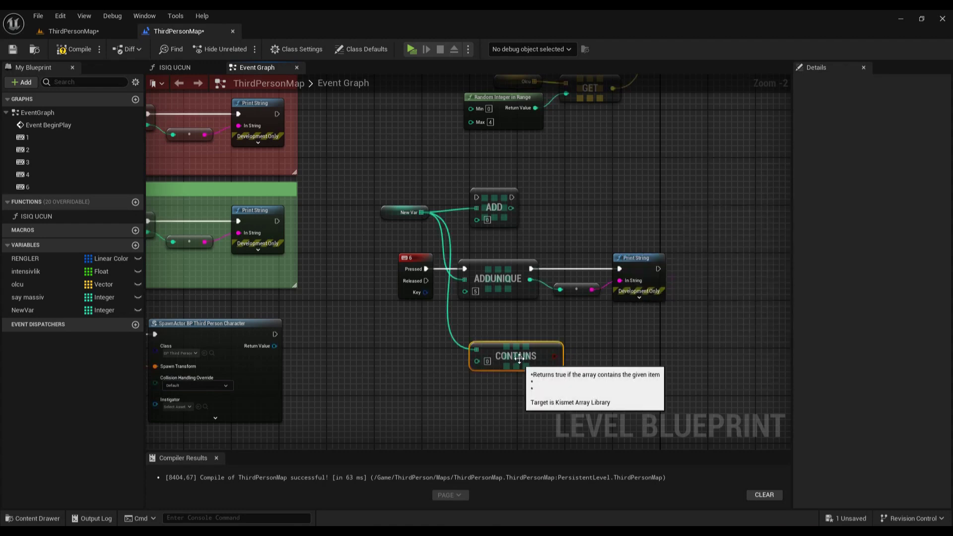
{"action": "left_click_drag", "start_coordinate": [421, 213], "coordinate": [567, 194]}
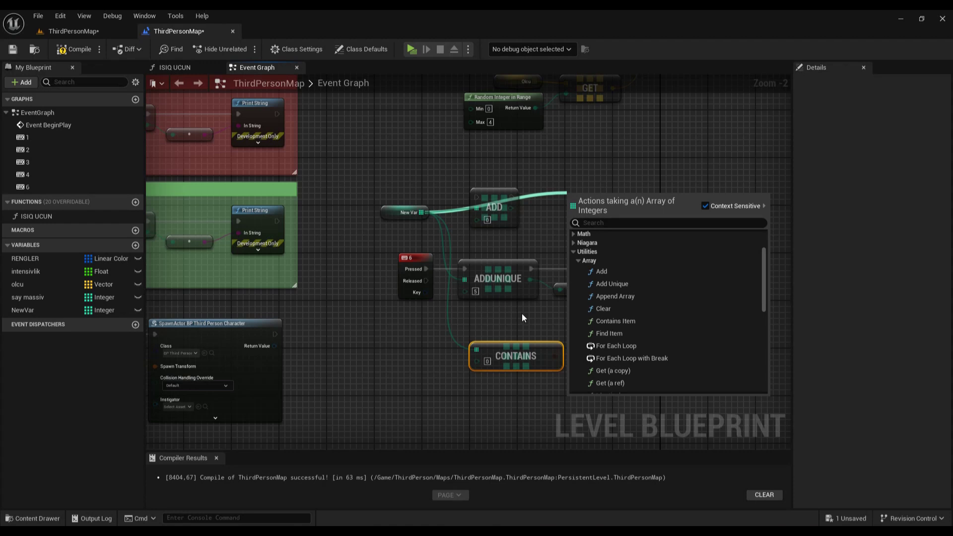
Scroll the Array actions list, close it, and pan to the copy and ref comment groups.
{"action": "scroll", "coordinate": [646, 340], "scroll_direction": "down", "scroll_amount": 2}
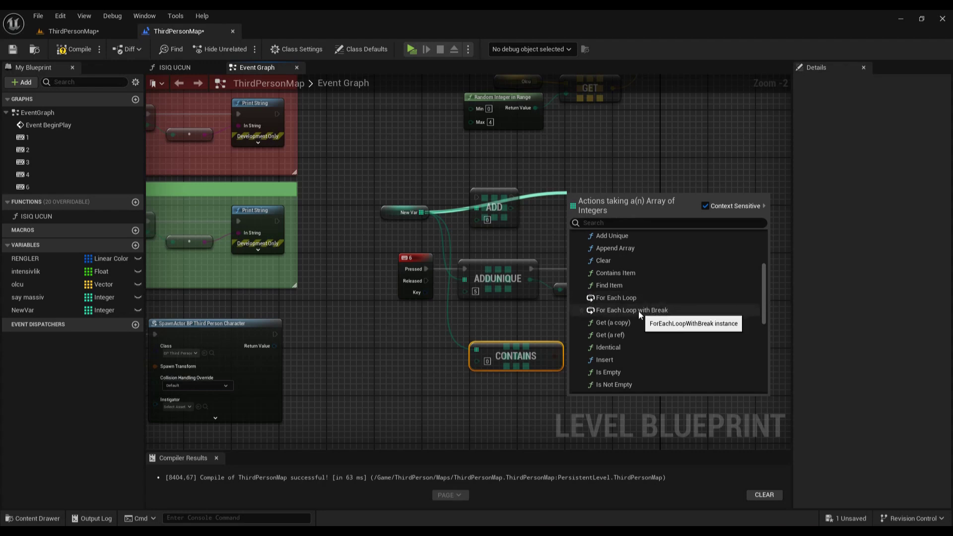
{"action": "scroll", "coordinate": [636, 312], "scroll_direction": "down", "scroll_amount": 3}
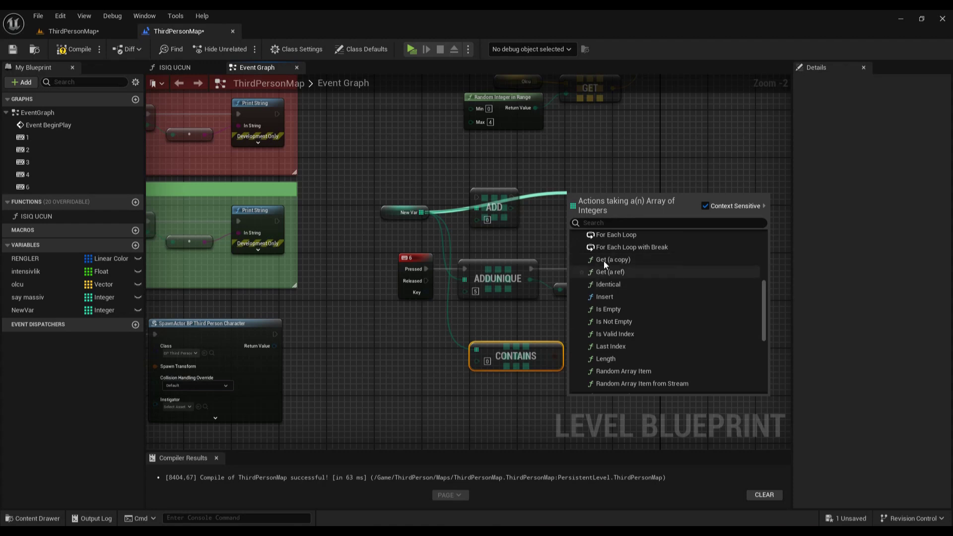
{"action": "left_click", "coordinate": [436, 290]}
{"action": "right_click_drag", "start_coordinate": [337, 304], "coordinate": [721, 352]}
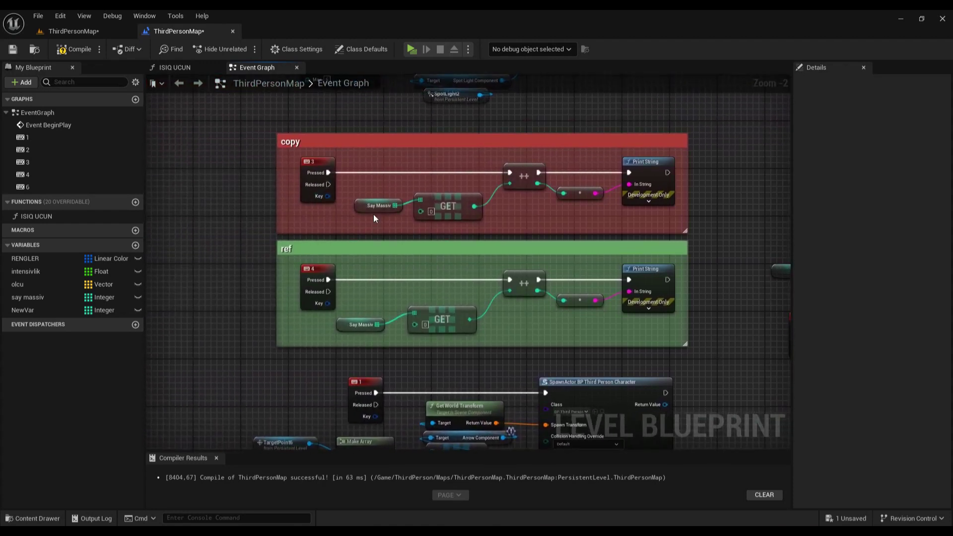
{"action": "right_click_drag", "start_coordinate": [365, 231], "coordinate": [351, 208]}
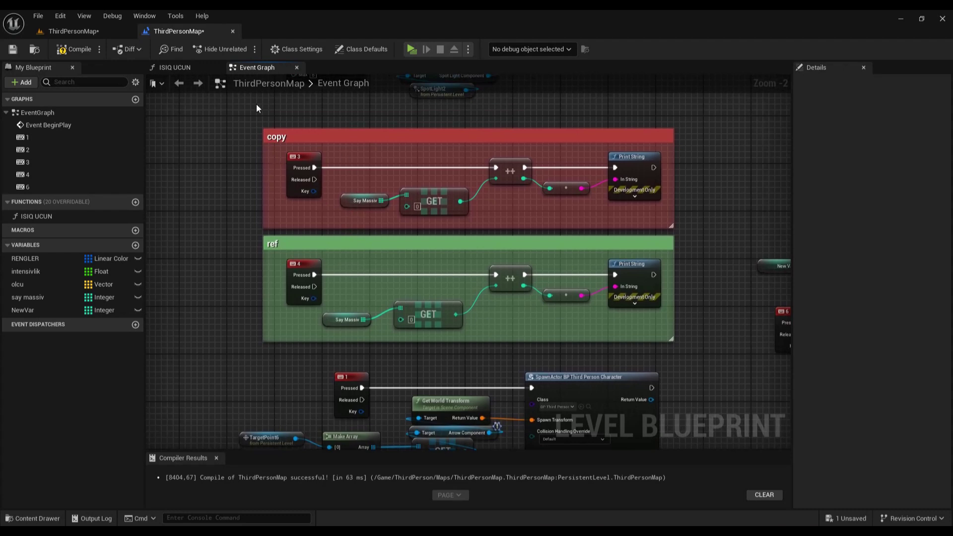
{"action": "left_click_drag", "start_coordinate": [246, 111], "coordinate": [698, 230]}
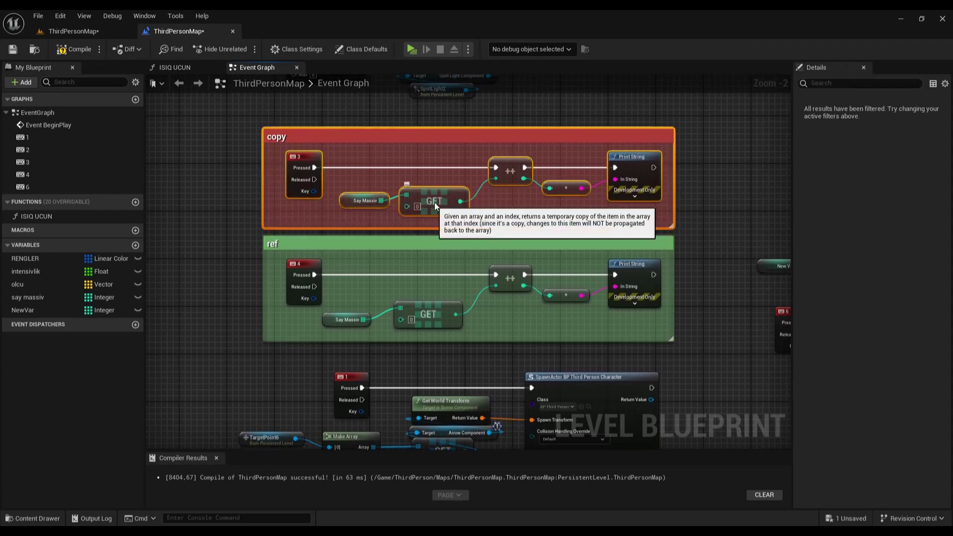
{"action": "left_click", "coordinate": [436, 202]}
{"action": "left_click", "coordinate": [429, 317]}
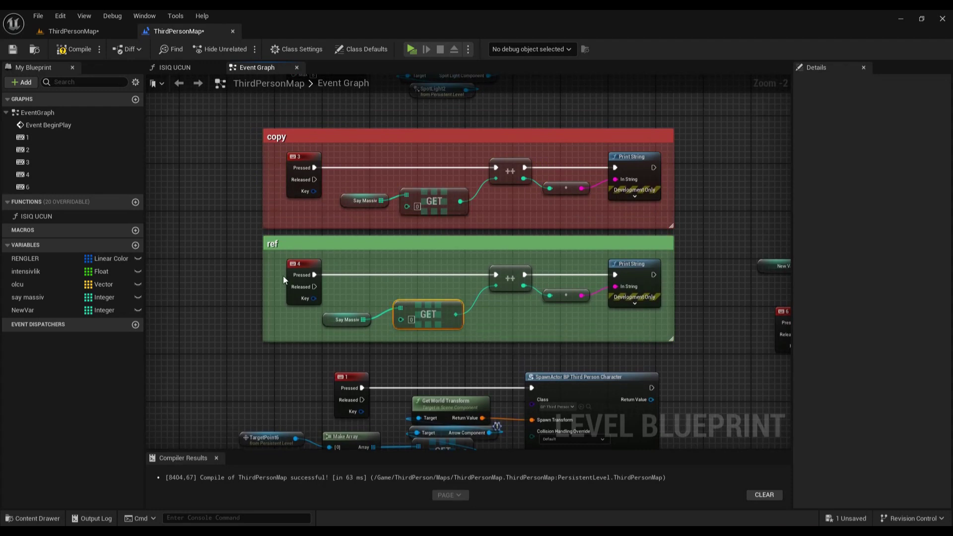
{"action": "left_click_drag", "start_coordinate": [239, 237], "coordinate": [720, 346]}
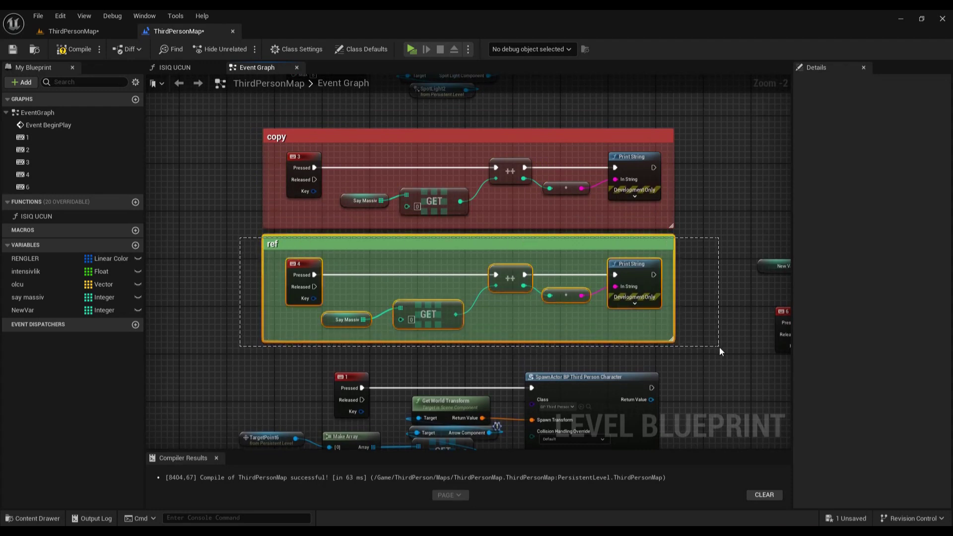
{"action": "left_click", "coordinate": [427, 313]}
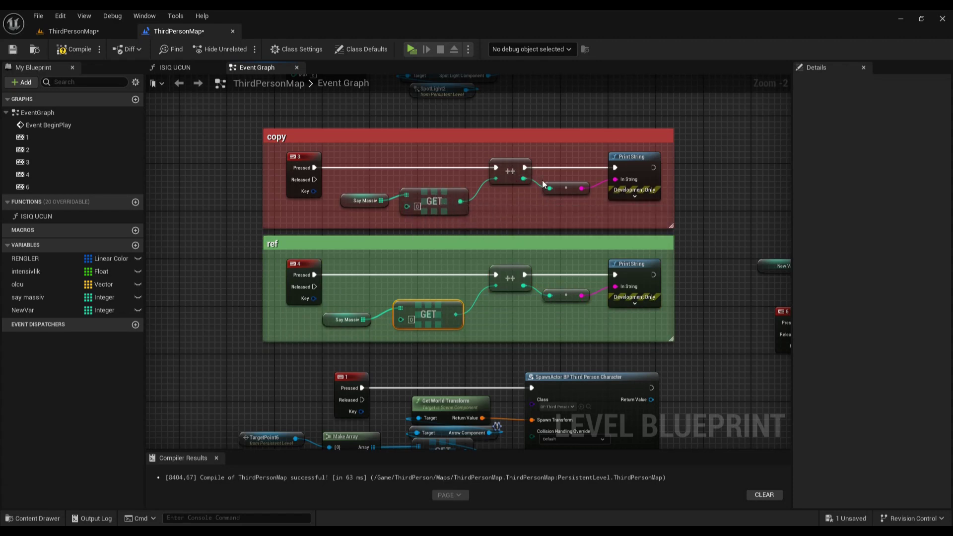
{"action": "left_click", "coordinate": [447, 201]}
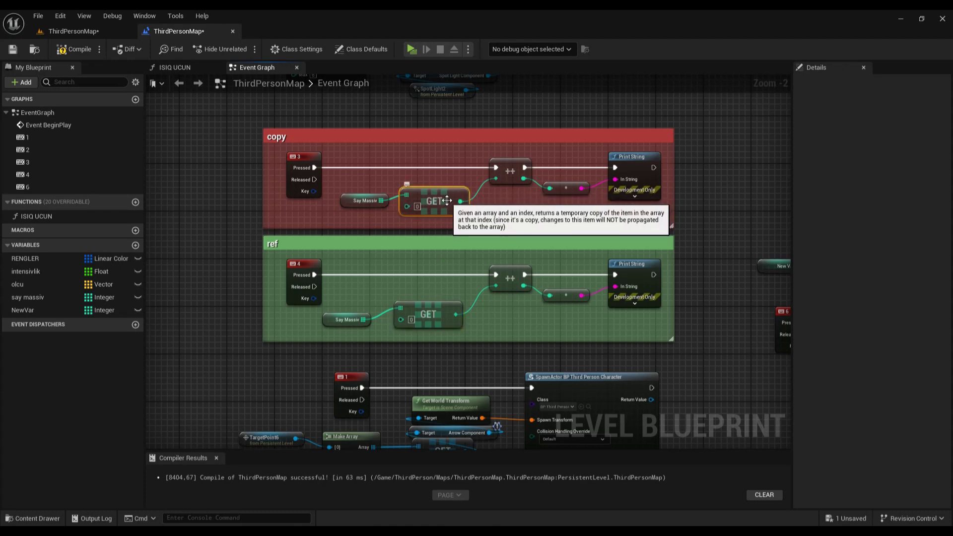
{"action": "left_click", "coordinate": [437, 315]}
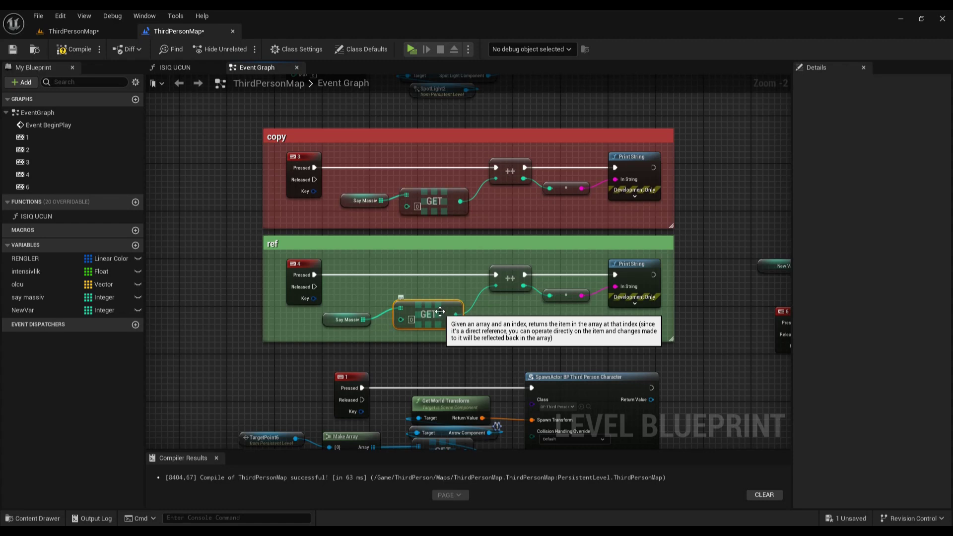
{"action": "mouse_move", "coordinate": [443, 202]}
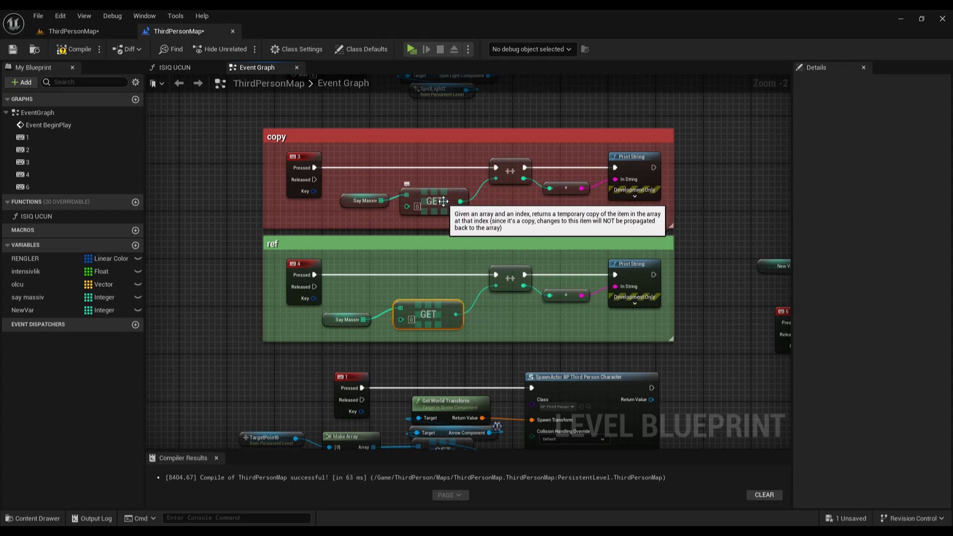
{"action": "mouse_move", "coordinate": [415, 311]}
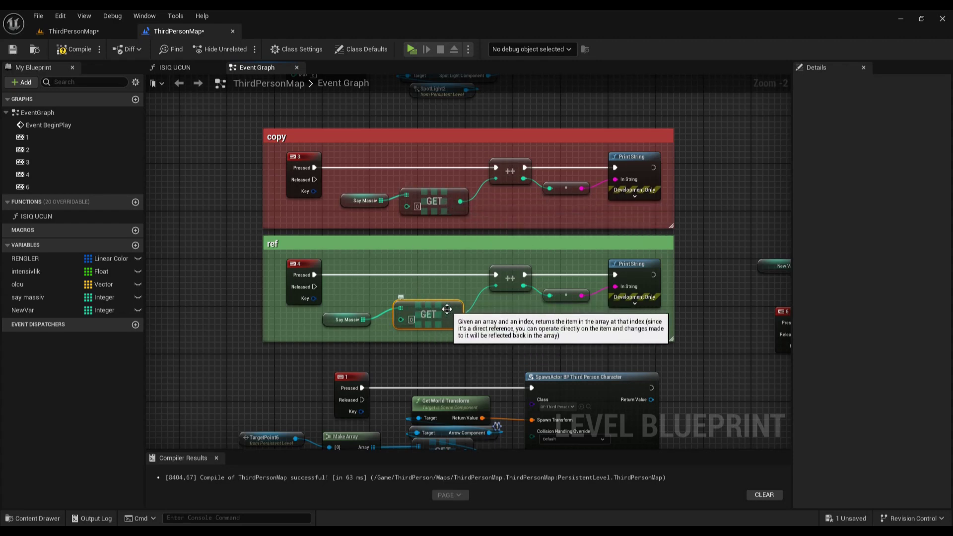
{"action": "left_click", "coordinate": [412, 322]}
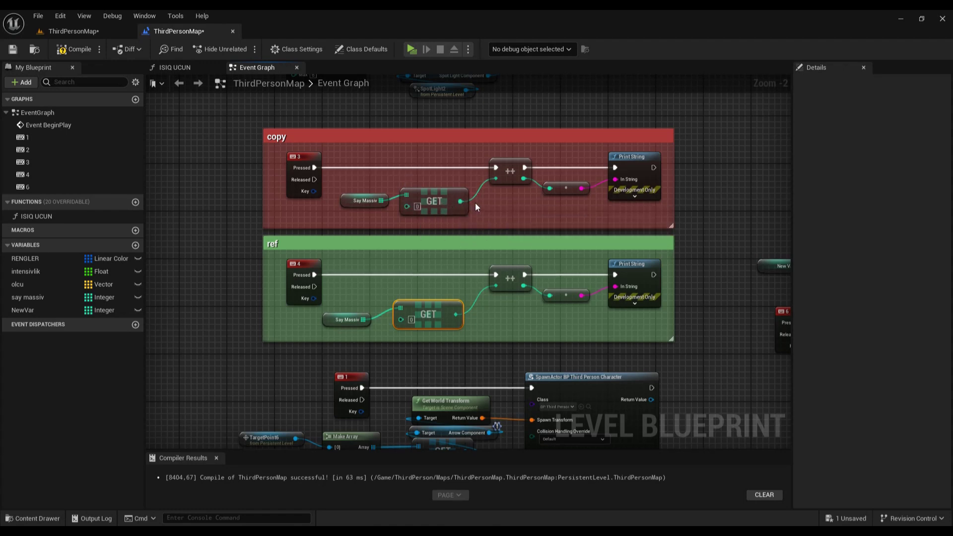
Inspect the GET and increment nodes in the copy and ref comment groups.
{"action": "left_click", "coordinate": [436, 207]}
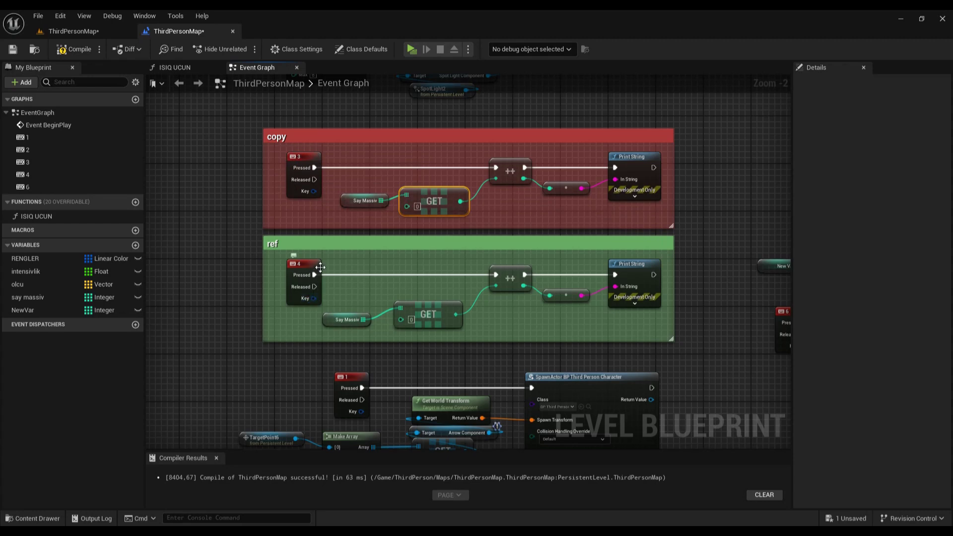
{"action": "left_click", "coordinate": [372, 204]}
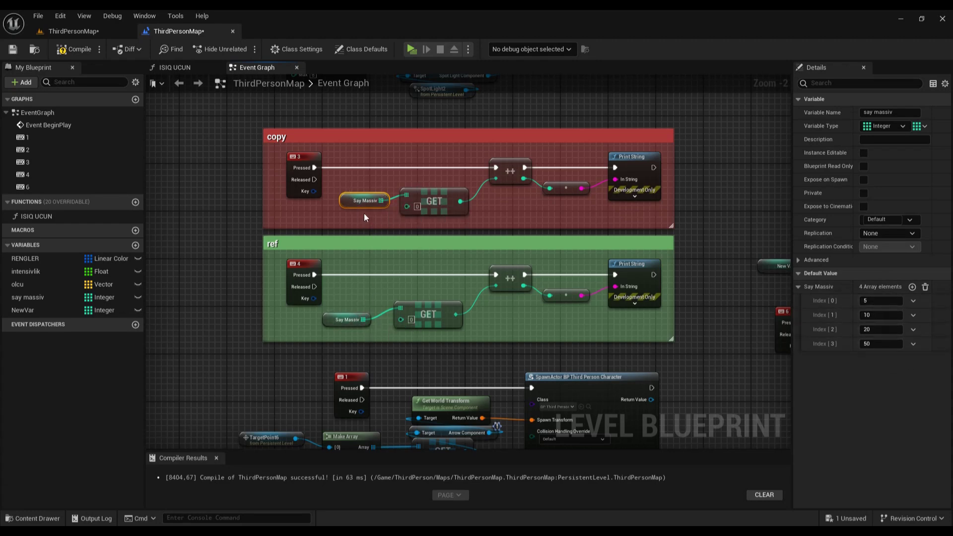
{"action": "left_click", "coordinate": [435, 198]}
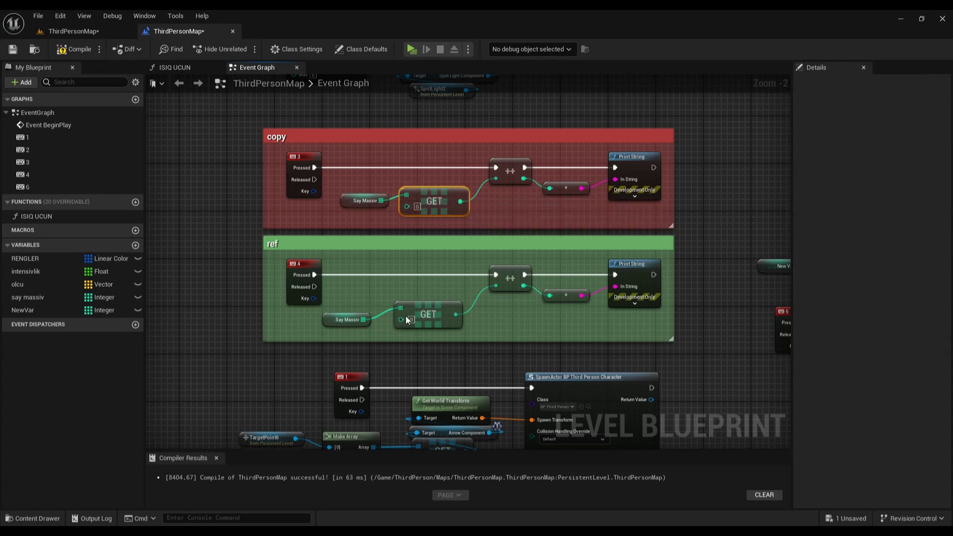
{"action": "left_click", "coordinate": [421, 303]}
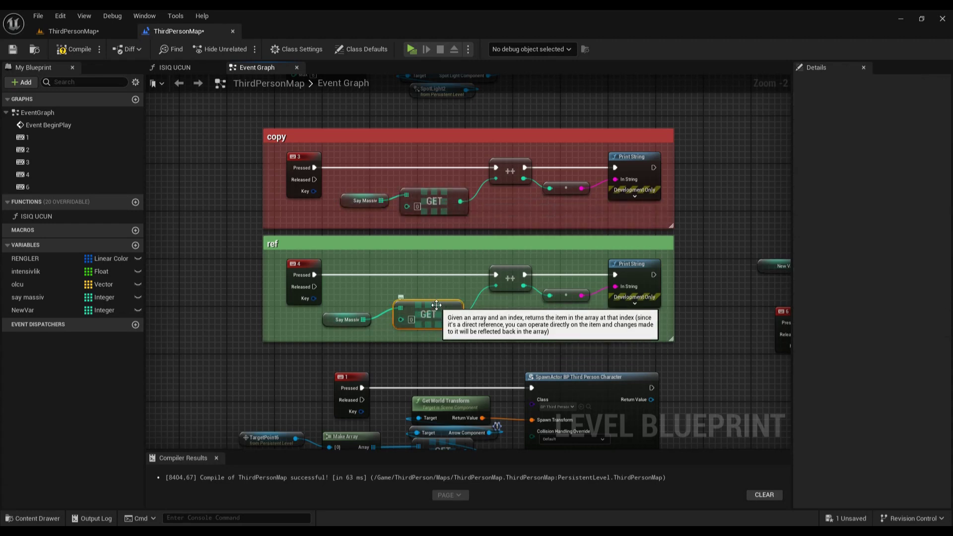
{"action": "left_click", "coordinate": [503, 167]}
{"action": "left_click", "coordinate": [505, 276]}
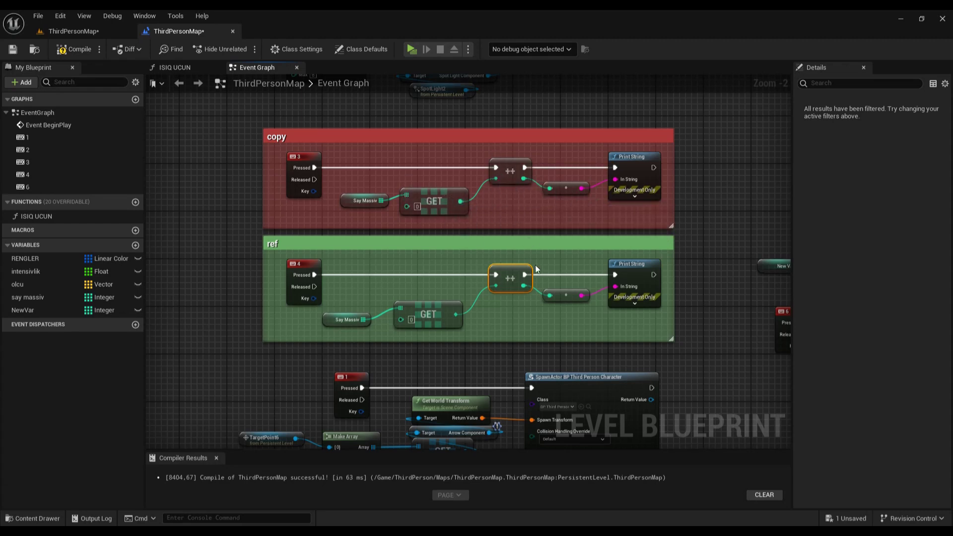
Marquee-select both copy and ref groups, then pan over to the New Var array nodes.
{"action": "left_click_drag", "start_coordinate": [555, 150], "coordinate": [656, 300]}
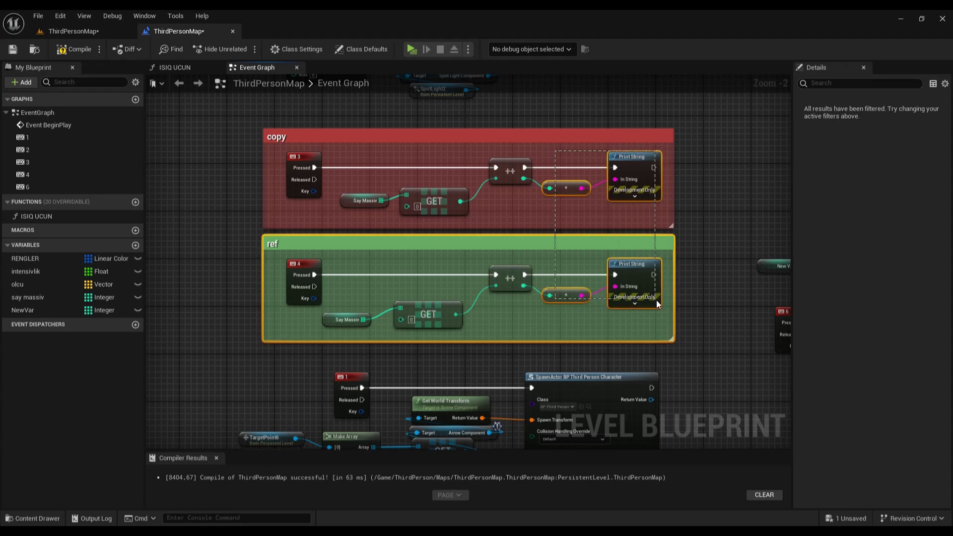
{"action": "left_click", "coordinate": [366, 201]}
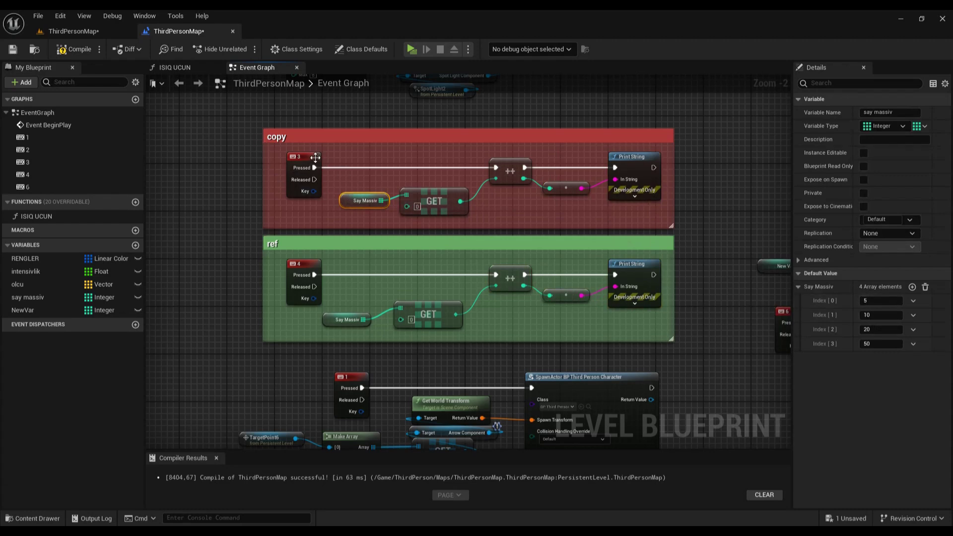
{"action": "left_click", "coordinate": [345, 130]}
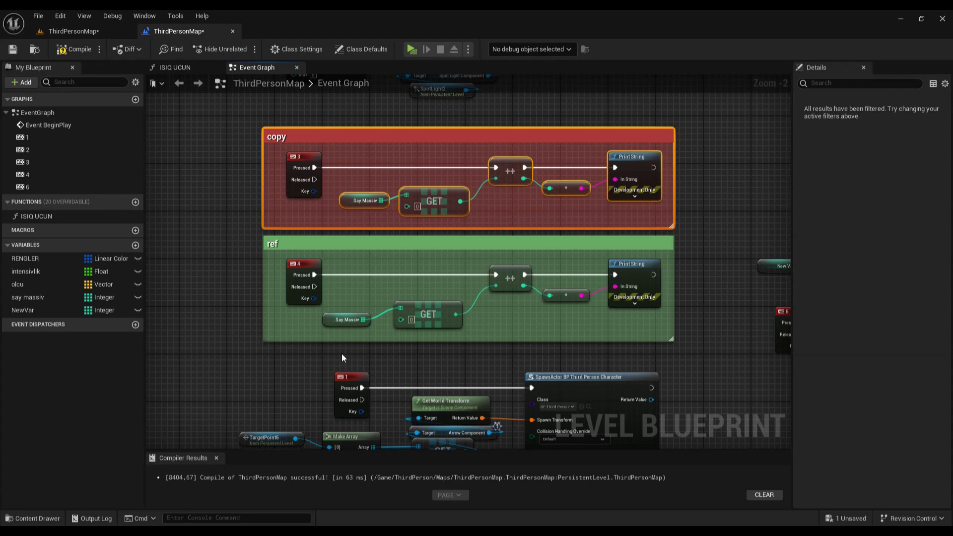
{"action": "left_click_drag", "start_coordinate": [342, 353], "coordinate": [664, 262]}
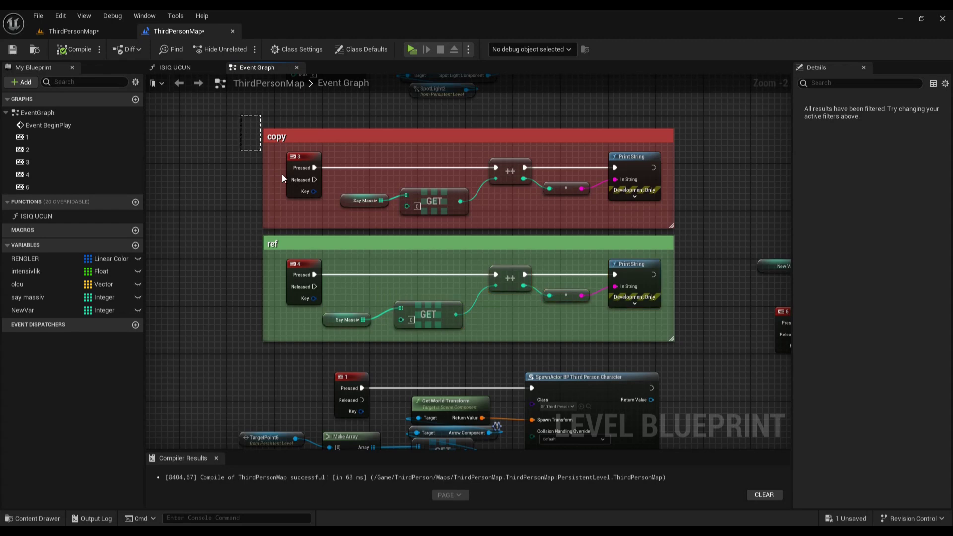
{"action": "left_click_drag", "start_coordinate": [240, 119], "coordinate": [675, 345]}
{"action": "mouse_move", "coordinate": [713, 349]}
{"action": "right_mouse_down"}
{"action": "mouse_move", "coordinate": [470, 336]}
{"action": "mouse_move", "coordinate": [267, 299]}
{"action": "right_mouse_up"}
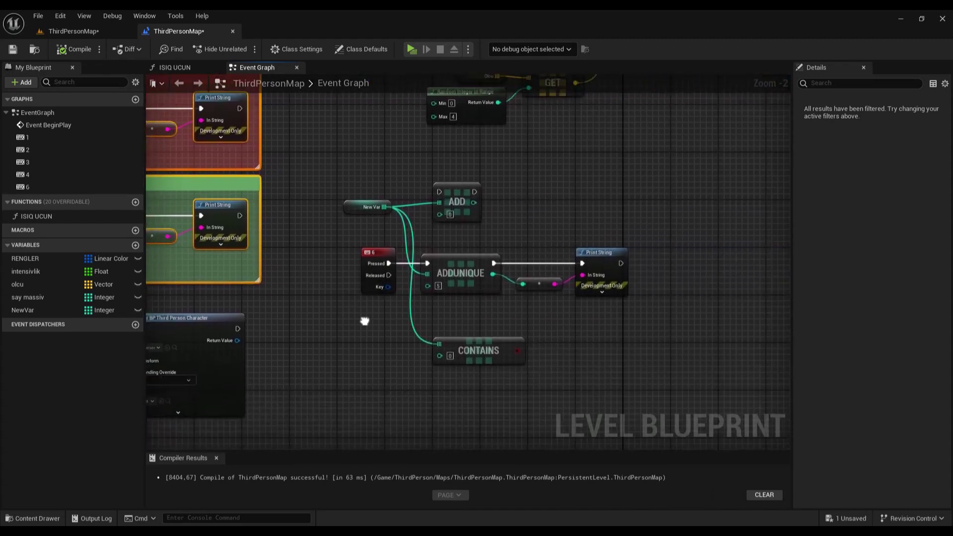
Add an Identical array comparison node from New Var via Utilities > Array.
{"action": "left_click_drag", "start_coordinate": [284, 190], "coordinate": [452, 161]}
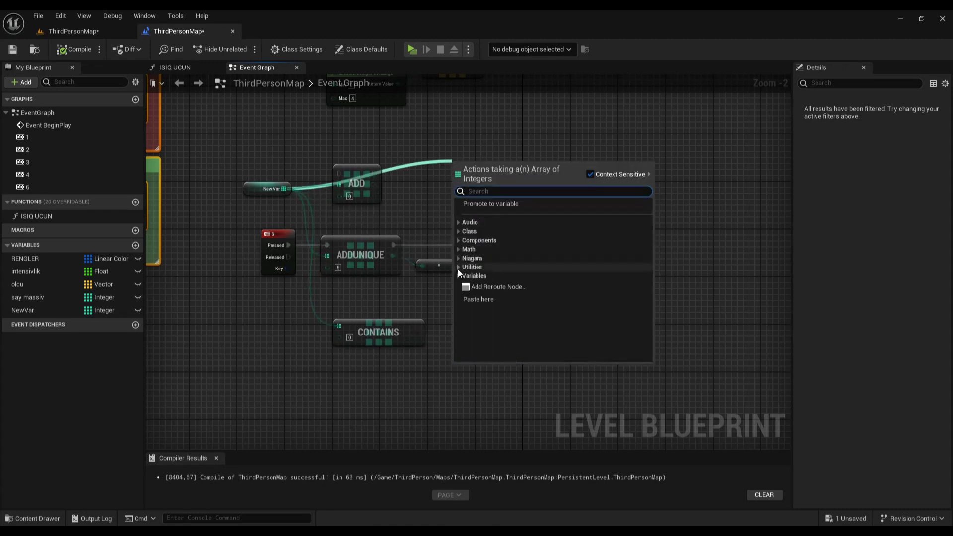
{"action": "left_click", "coordinate": [458, 268]}
{"action": "left_click", "coordinate": [463, 276]}
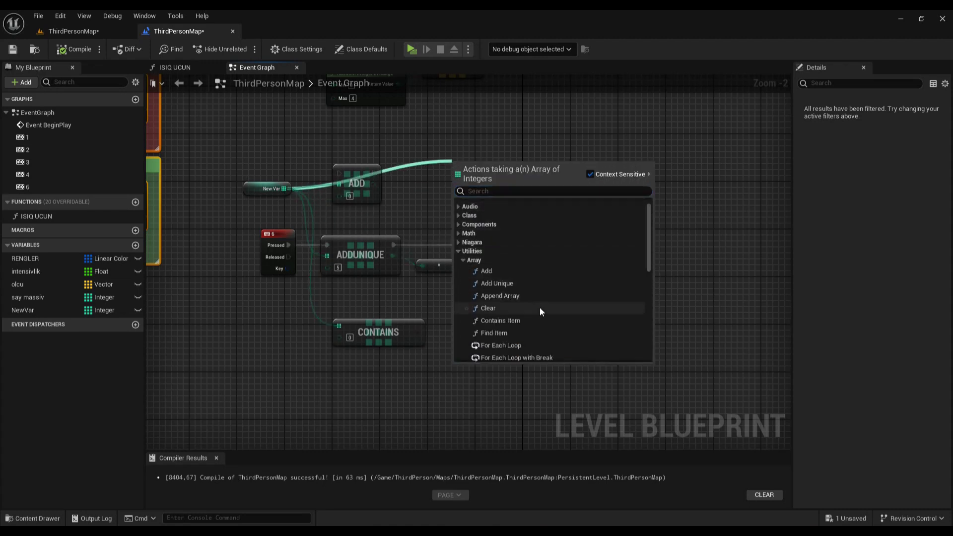
{"action": "scroll", "coordinate": [565, 313], "scroll_direction": "down", "scroll_amount": 2}
{"action": "scroll", "coordinate": [564, 308], "scroll_direction": "down", "scroll_amount": 3}
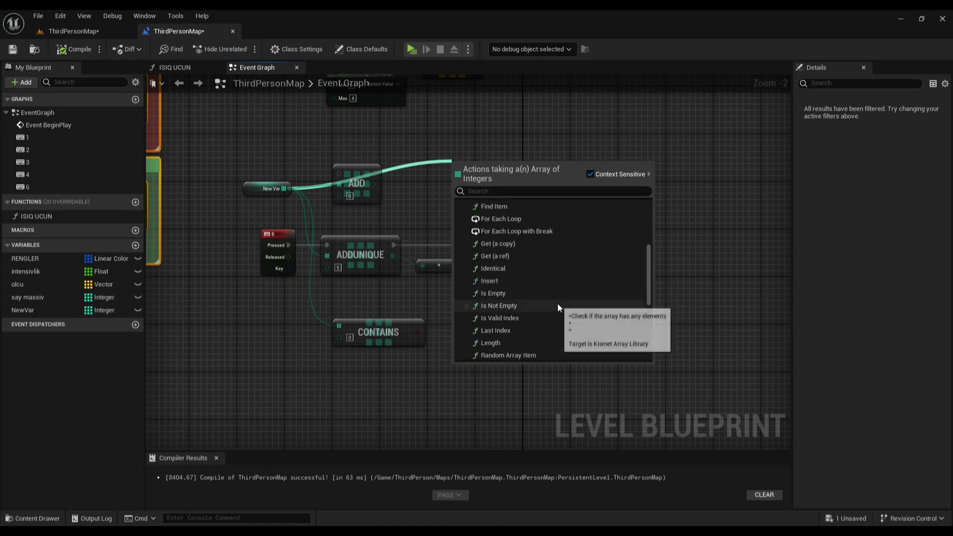
{"action": "scroll", "coordinate": [498, 273], "scroll_direction": "down", "scroll_amount": 2}
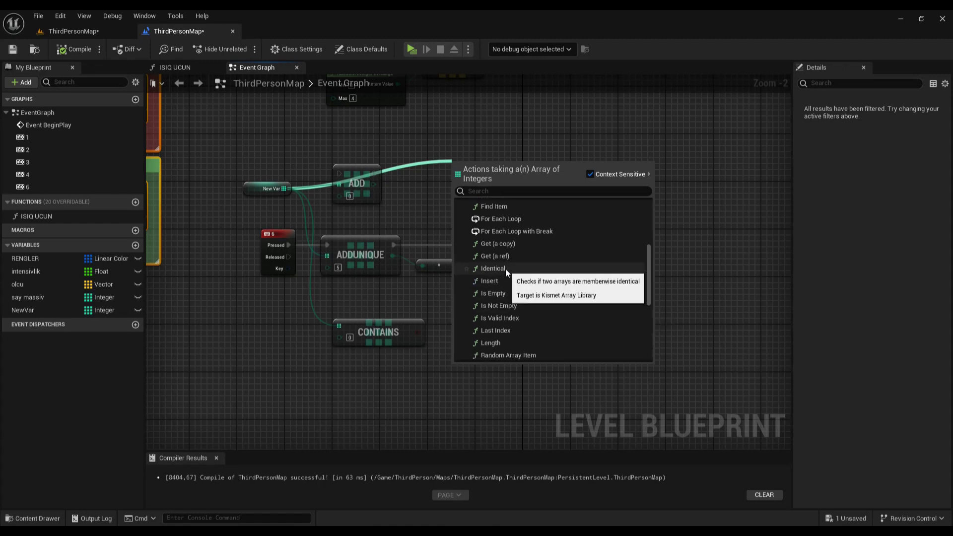
{"action": "left_click", "coordinate": [506, 269]}
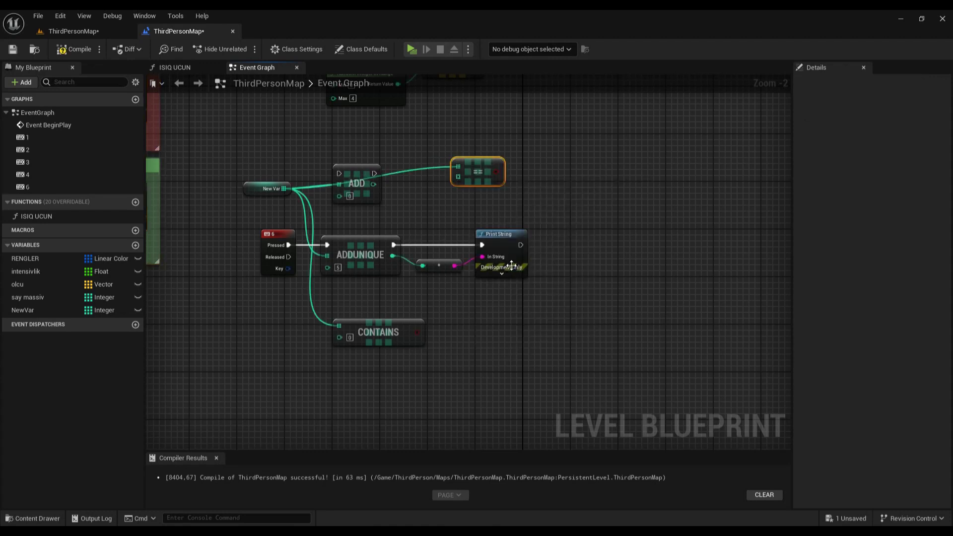
{"action": "mouse_move", "coordinate": [494, 173]}
{"action": "left_mouse_down"}
{"action": "mouse_move", "coordinate": [530, 161]}
{"action": "mouse_move", "coordinate": [445, 189]}
{"action": "left_mouse_up"}
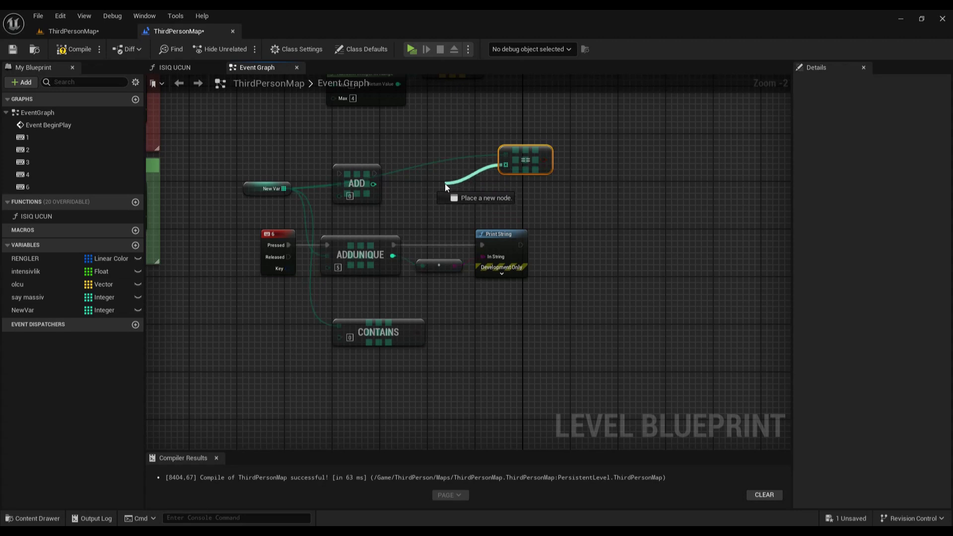
Wire New Var into the Identical node's other input and reselect the node.
{"action": "left_click_drag", "start_coordinate": [444, 188], "coordinate": [445, 184]}
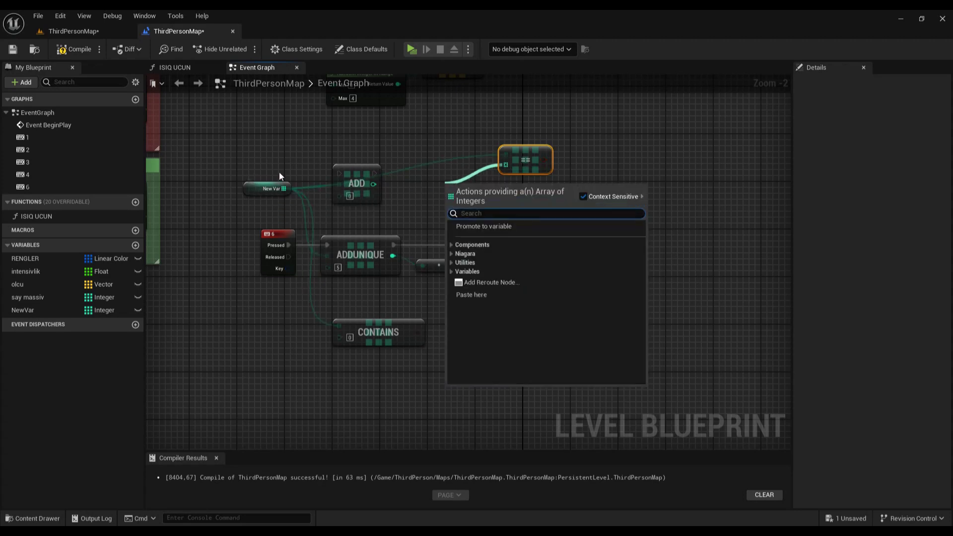
{"action": "mouse_move", "coordinate": [284, 189]}
{"action": "left_mouse_down"}
{"action": "mouse_move", "coordinate": [506, 155]}
{"action": "mouse_move", "coordinate": [457, 186]}
{"action": "mouse_move", "coordinate": [562, 181]}
{"action": "mouse_move", "coordinate": [602, 153]}
{"action": "mouse_move", "coordinate": [585, 177]}
{"action": "left_mouse_up"}
{"action": "left_click", "coordinate": [425, 147]}
{"action": "left_click", "coordinate": [484, 133]}
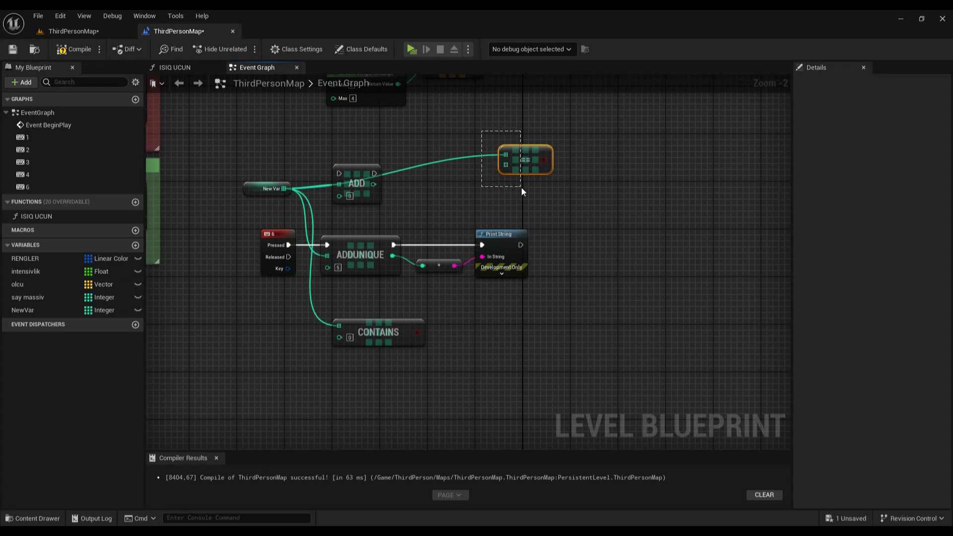
{"action": "left_click_drag", "start_coordinate": [521, 187], "coordinate": [521, 183]}
{"action": "left_click_drag", "start_coordinate": [485, 133], "coordinate": [519, 186]}
{"action": "left_click_drag", "start_coordinate": [495, 139], "coordinate": [526, 186]}
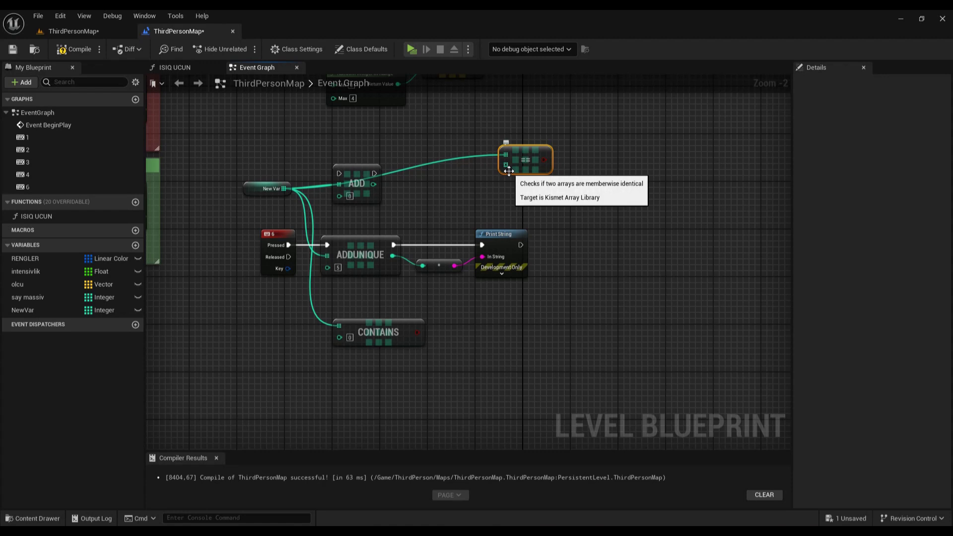
{"action": "left_click_drag", "start_coordinate": [489, 133], "coordinate": [556, 187]}
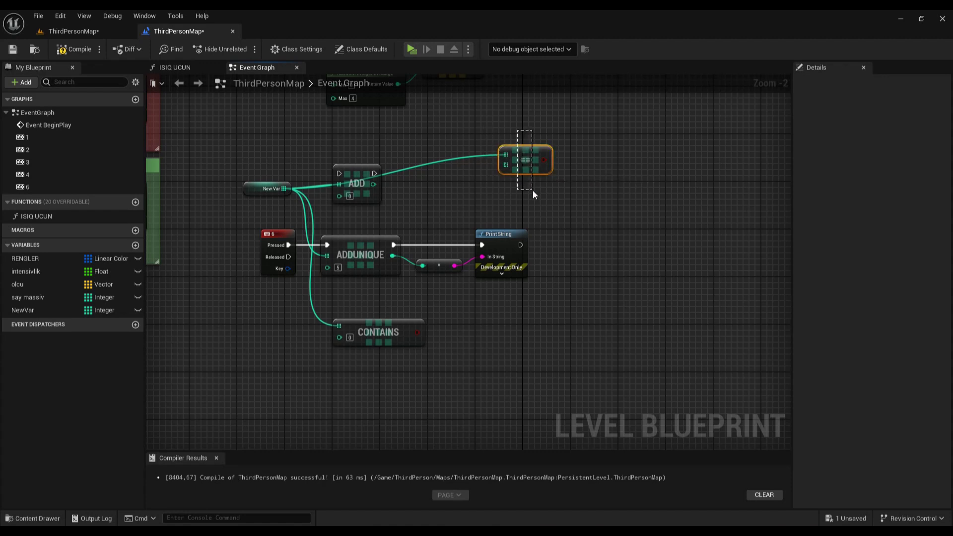
{"action": "mouse_move", "coordinate": [544, 163]}
{"action": "left_mouse_down"}
{"action": "mouse_move", "coordinate": [612, 130]}
{"action": "mouse_move", "coordinate": [580, 193]}
{"action": "left_mouse_up"}
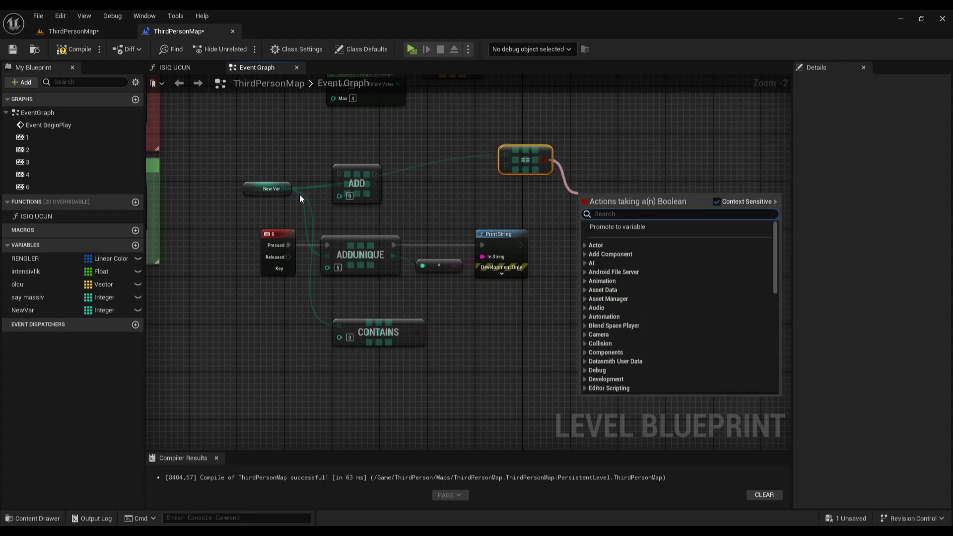
{"action": "left_click", "coordinate": [285, 192]}
Browse New Var's array actions and check its default values, including Index[0].
{"action": "left_click_drag", "start_coordinate": [285, 190], "coordinate": [419, 204]}
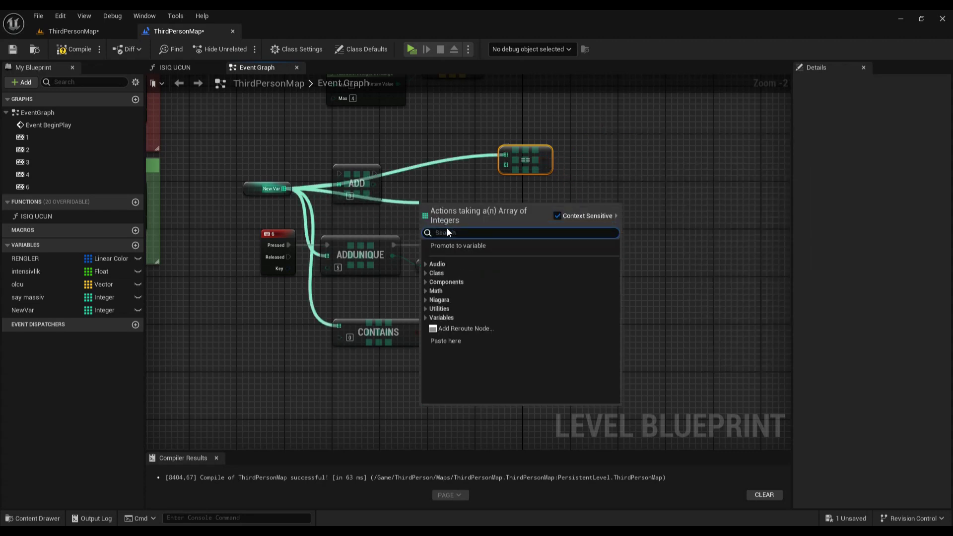
{"action": "left_click", "coordinate": [427, 308]}
{"action": "left_click", "coordinate": [430, 324]}
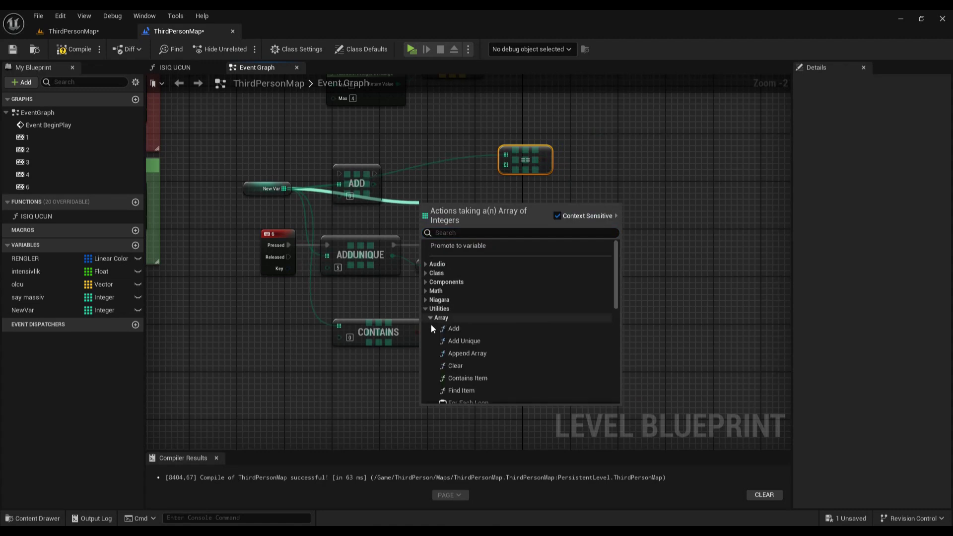
{"action": "scroll", "coordinate": [533, 345], "scroll_direction": "down", "scroll_amount": 2}
{"action": "scroll", "coordinate": [529, 344], "scroll_direction": "down", "scroll_amount": 3}
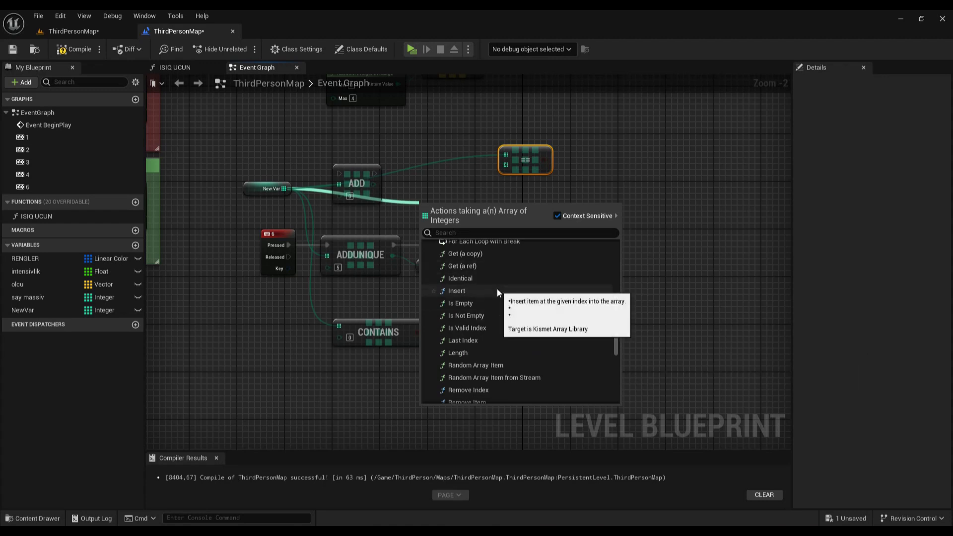
{"action": "left_click", "coordinate": [263, 189]}
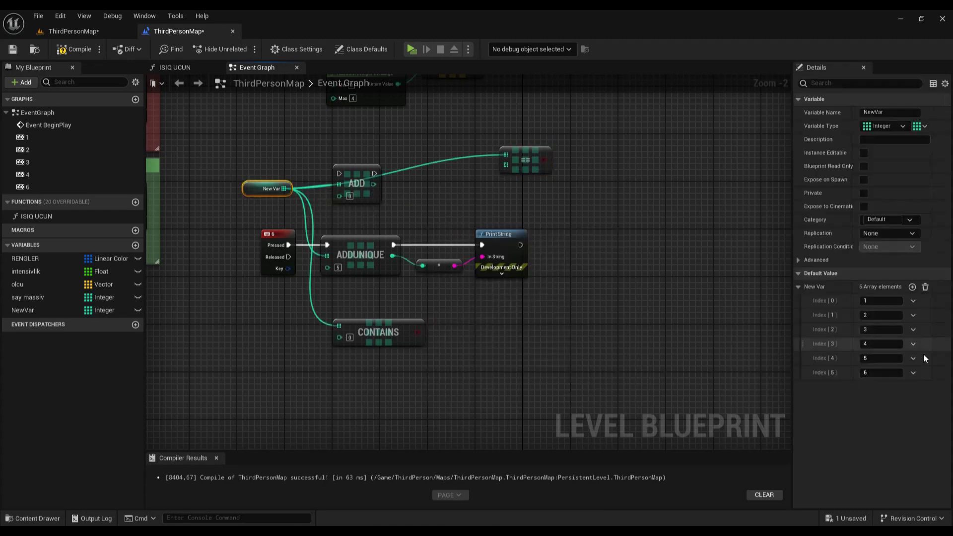
{"action": "left_click", "coordinate": [913, 301]}
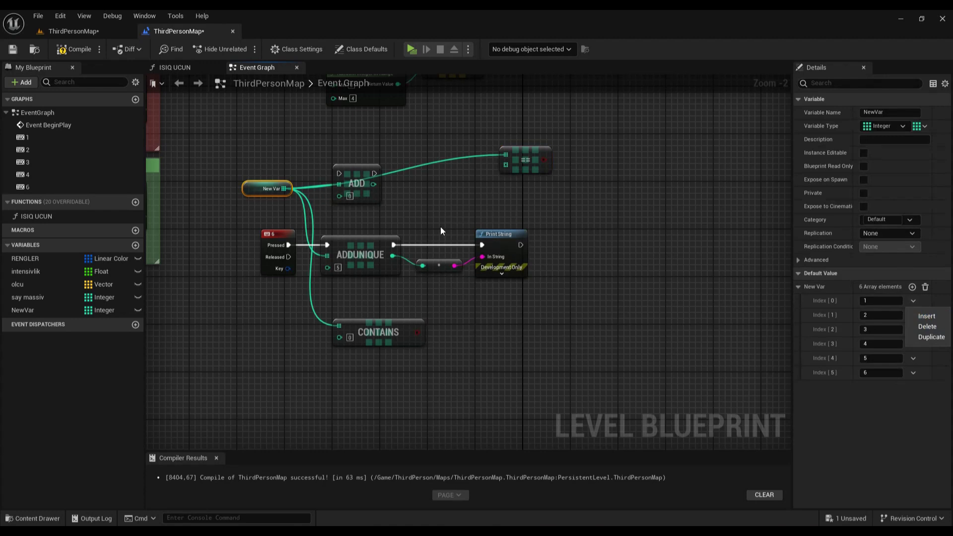
Add an Is Empty node wired from New Var via Utilities > Array.
{"action": "left_click_drag", "start_coordinate": [282, 188], "coordinate": [429, 183]}
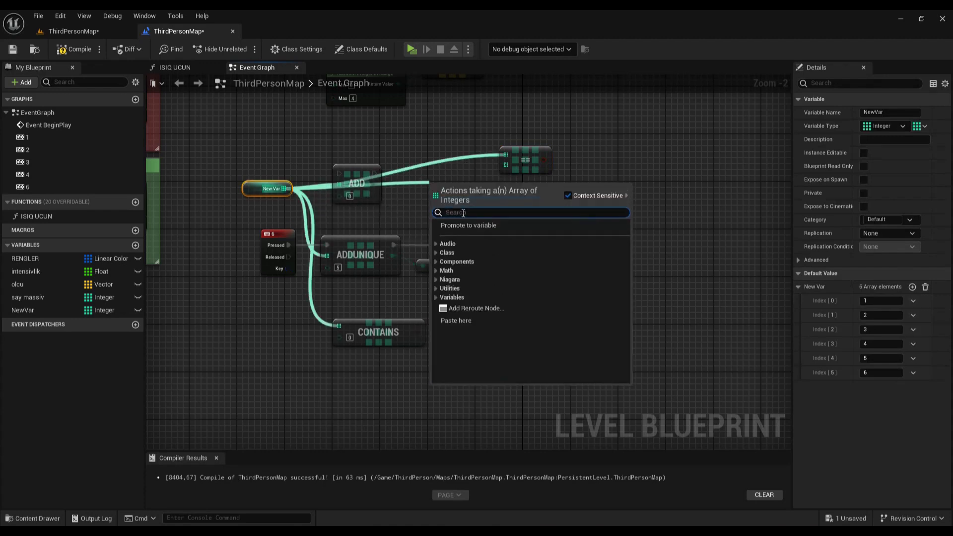
{"action": "left_click", "coordinate": [436, 288]}
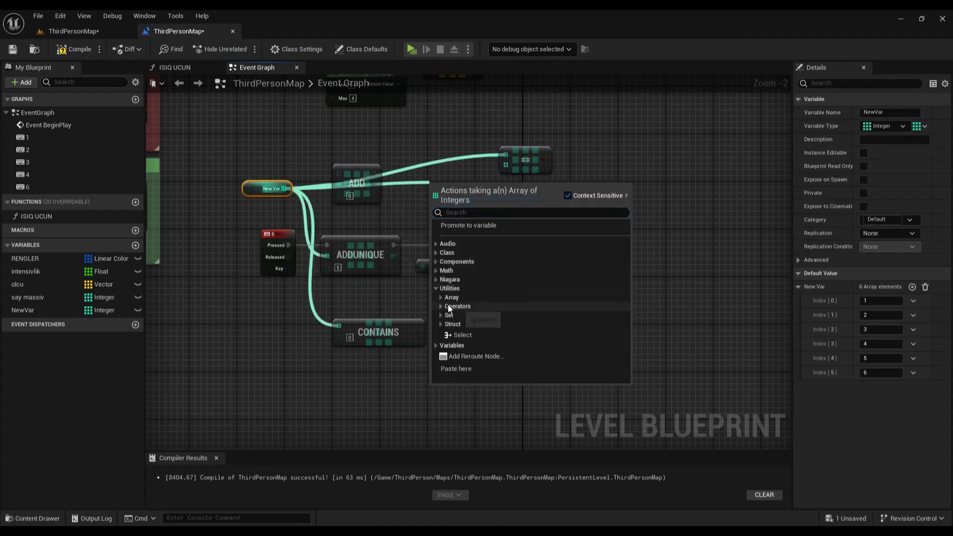
{"action": "left_click", "coordinate": [442, 297]}
{"action": "scroll", "coordinate": [538, 338], "scroll_direction": "down", "scroll_amount": 3}
{"action": "scroll", "coordinate": [528, 334], "scroll_direction": "down", "scroll_amount": 2}
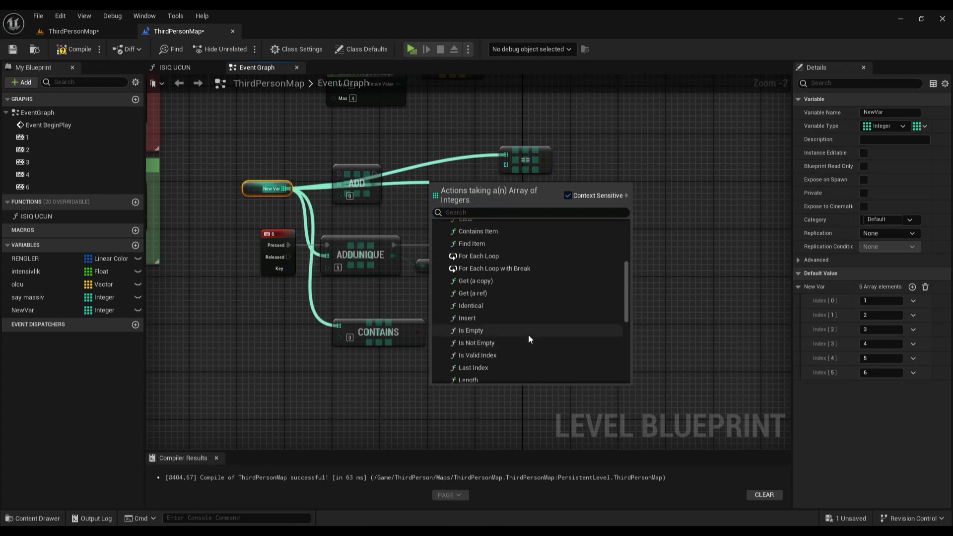
{"action": "scroll", "coordinate": [527, 333], "scroll_direction": "down", "scroll_amount": 2}
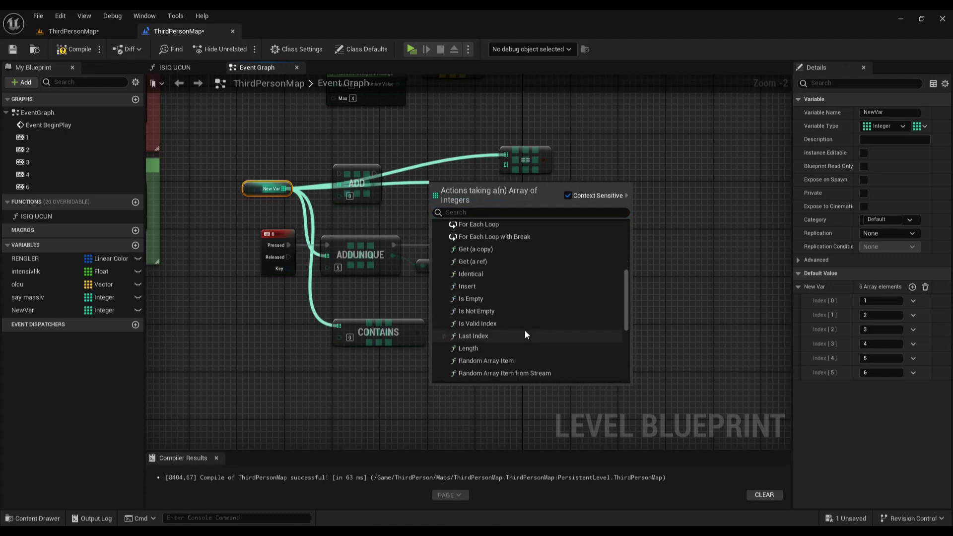
{"action": "left_click", "coordinate": [484, 299]}
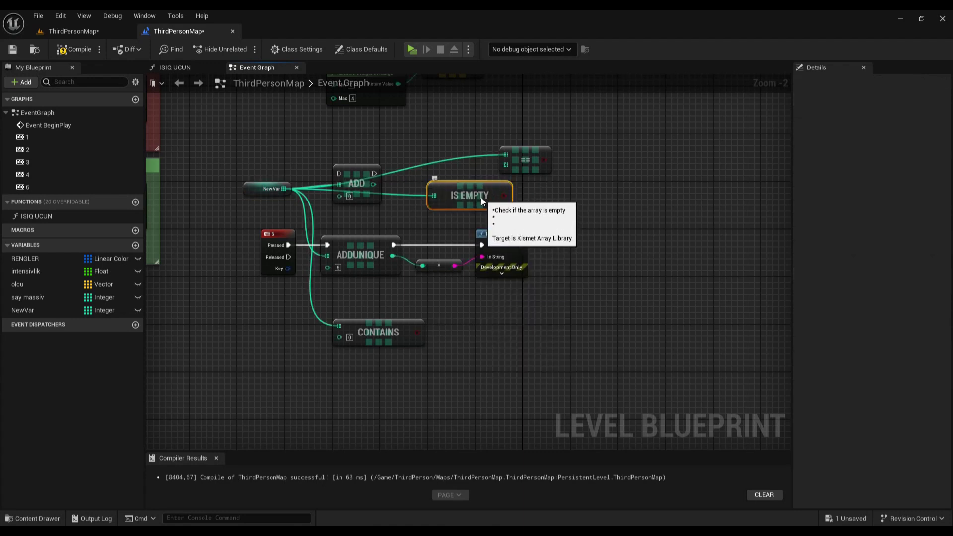
Shift the Is Empty node right and probe actions for its Boolean result.
{"action": "left_click_drag", "start_coordinate": [478, 200], "coordinate": [514, 200]}
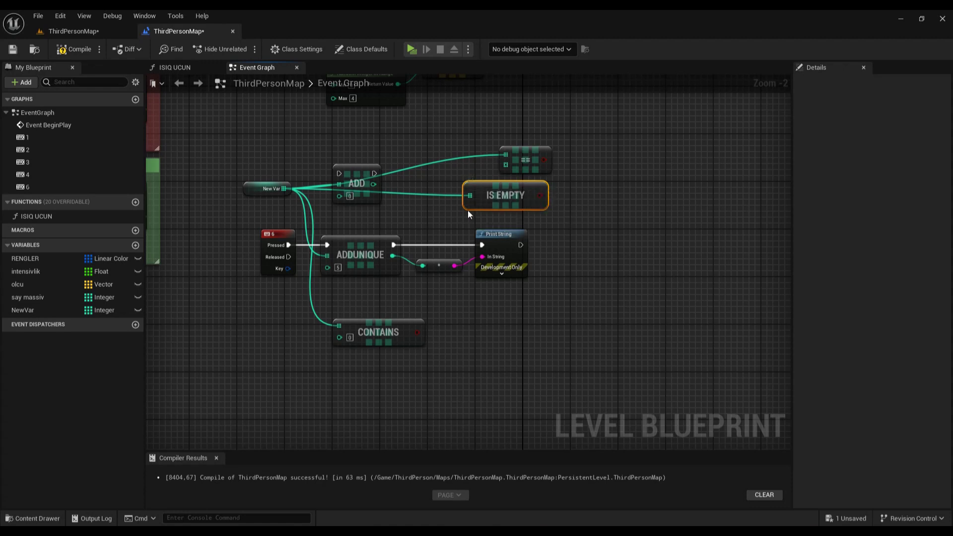
{"action": "left_click", "coordinate": [261, 189]}
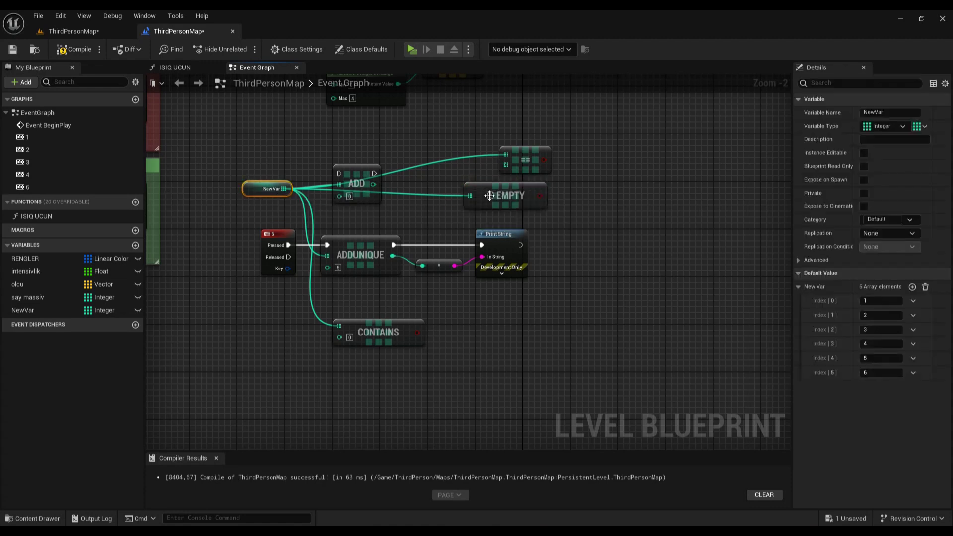
{"action": "left_click_drag", "start_coordinate": [549, 198], "coordinate": [625, 151]}
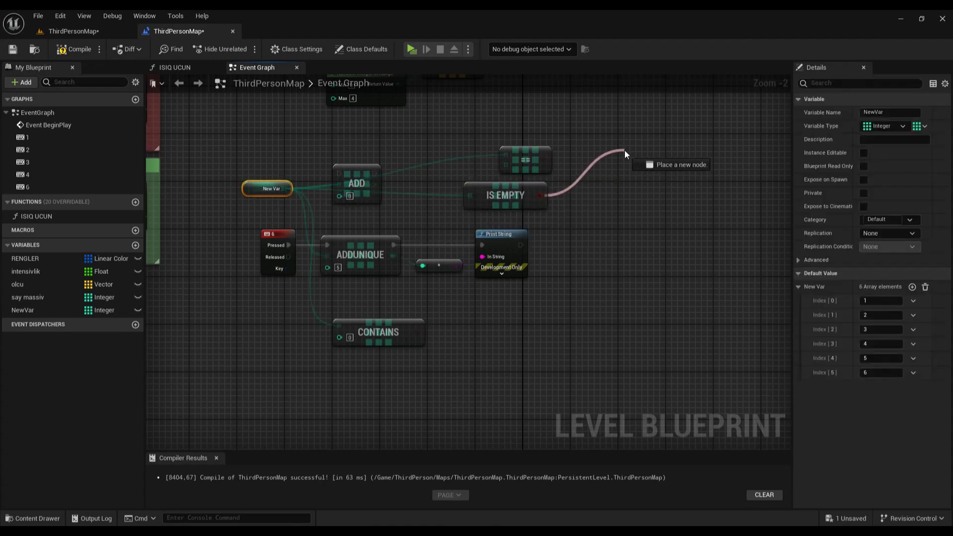
{"action": "left_click", "coordinate": [535, 196]}
{"action": "left_click", "coordinate": [586, 242]}
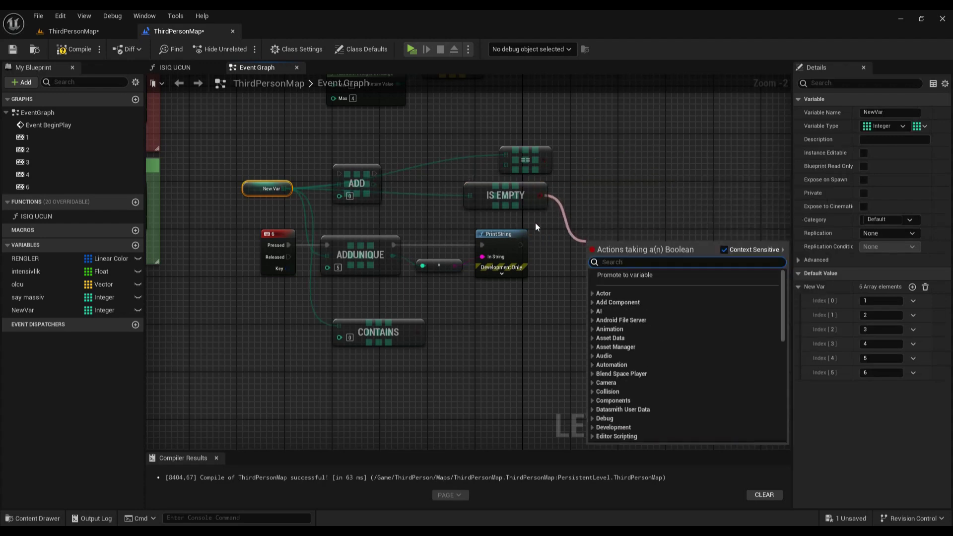
{"action": "left_click", "coordinate": [555, 238]}
{"action": "left_click_drag", "start_coordinate": [541, 193], "coordinate": [572, 230]}
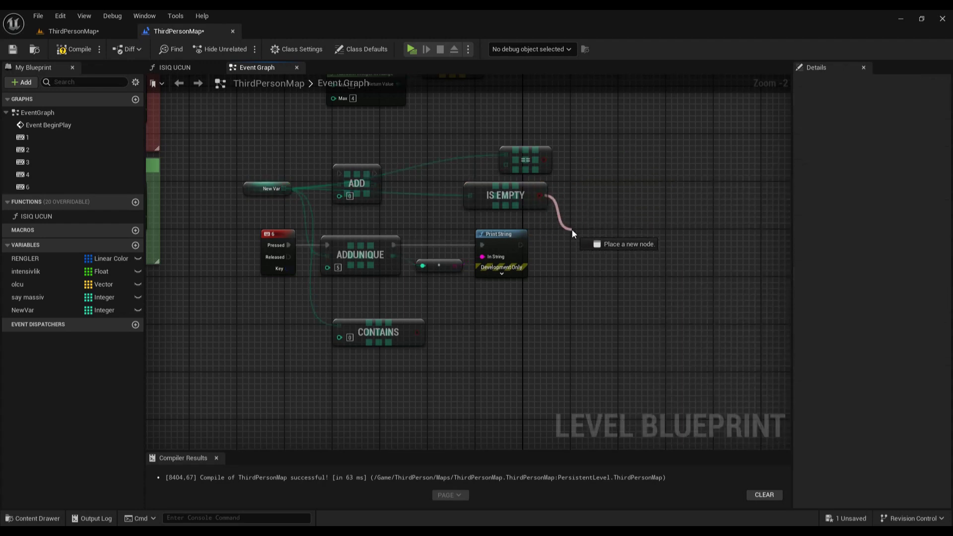
{"action": "left_click", "coordinate": [600, 183]}
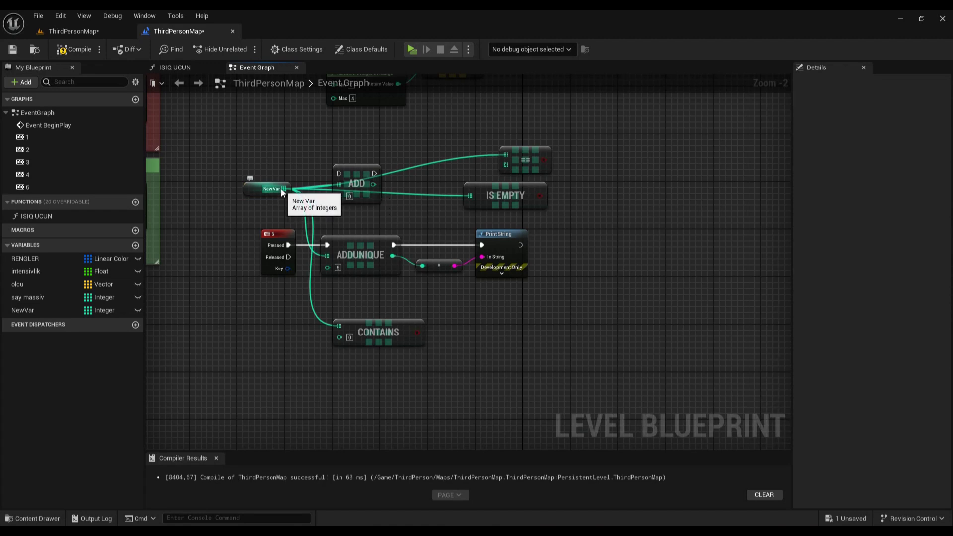
Drag a wire from NewVar and browse the Utilities array actions.
{"action": "left_click_drag", "start_coordinate": [284, 188], "coordinate": [428, 377]}
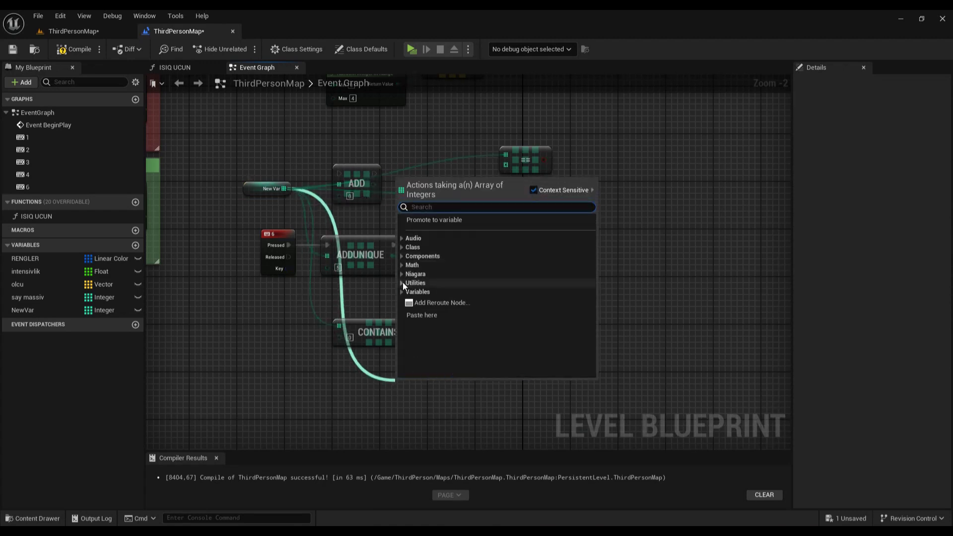
{"action": "left_click", "coordinate": [402, 282]}
{"action": "scroll", "coordinate": [480, 341], "scroll_direction": "down", "scroll_amount": 2}
{"action": "scroll", "coordinate": [480, 341], "scroll_direction": "down", "scroll_amount": 3}
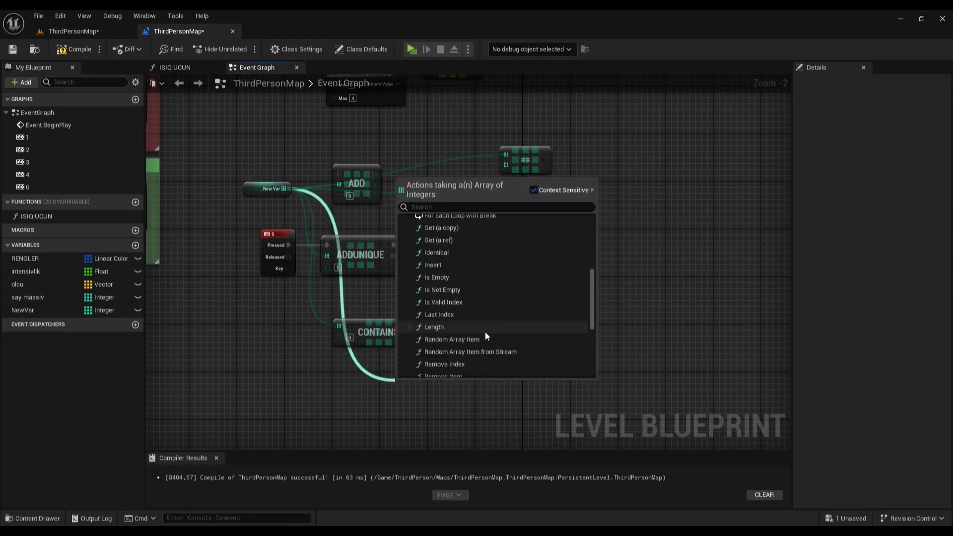
{"action": "scroll", "coordinate": [482, 313], "scroll_direction": "down", "scroll_amount": 2}
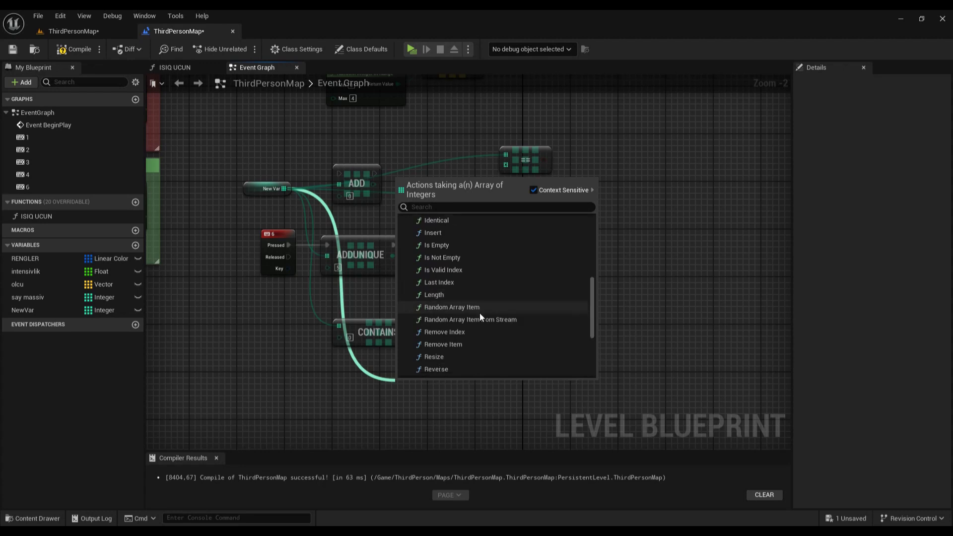
Add an Is Valid Index node from NewVar and move it up beside Contains.
{"action": "left_click", "coordinate": [463, 271]}
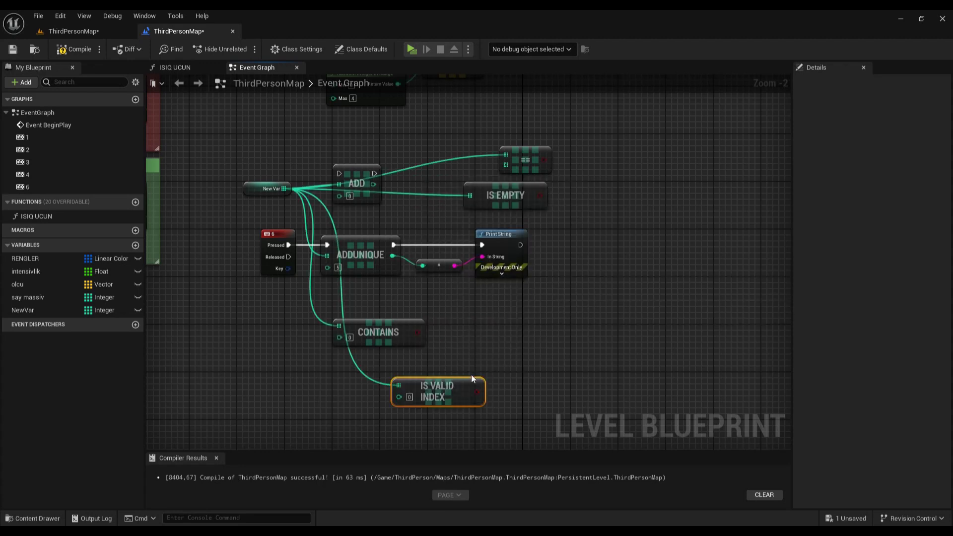
{"action": "left_click_drag", "start_coordinate": [454, 392], "coordinate": [512, 324]}
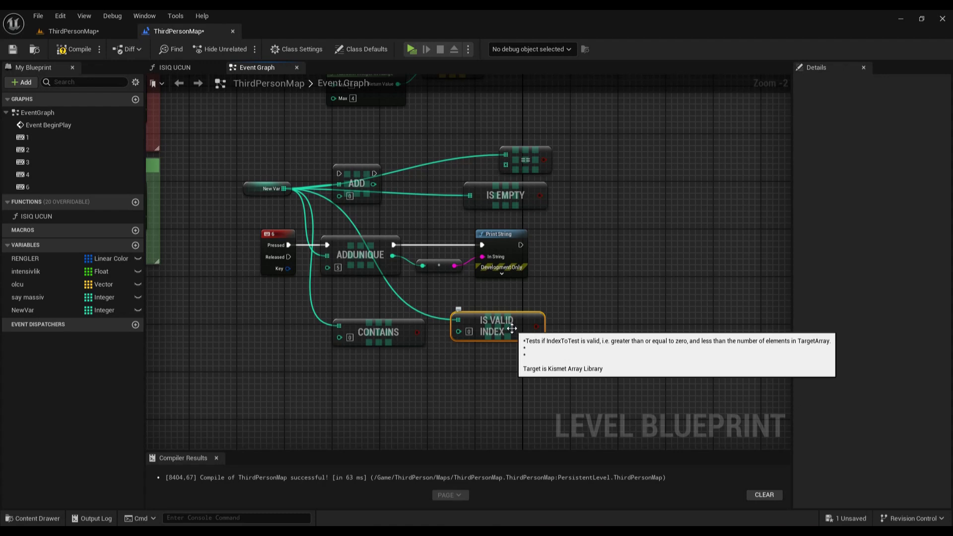
{"action": "mouse_move", "coordinate": [444, 348]}
{"action": "left_mouse_down"}
{"action": "mouse_move", "coordinate": [480, 327]}
{"action": "mouse_move", "coordinate": [468, 335]}
{"action": "left_mouse_up"}
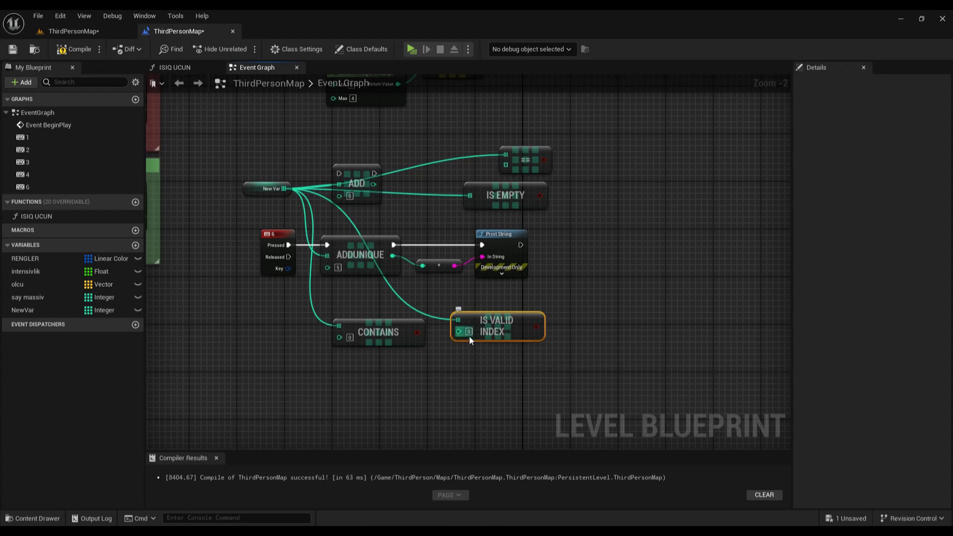
{"action": "left_click_drag", "start_coordinate": [539, 329], "coordinate": [584, 304]}
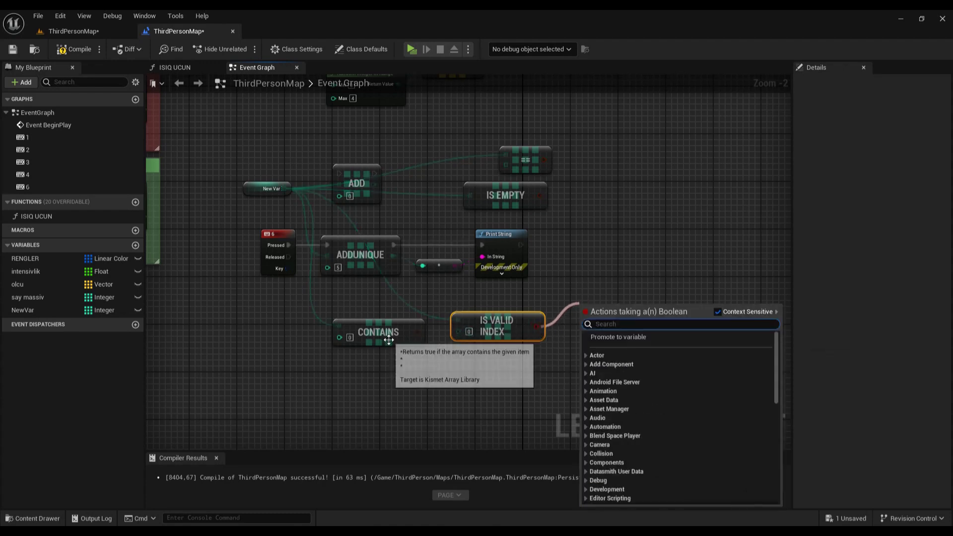
{"action": "left_click", "coordinate": [436, 358]}
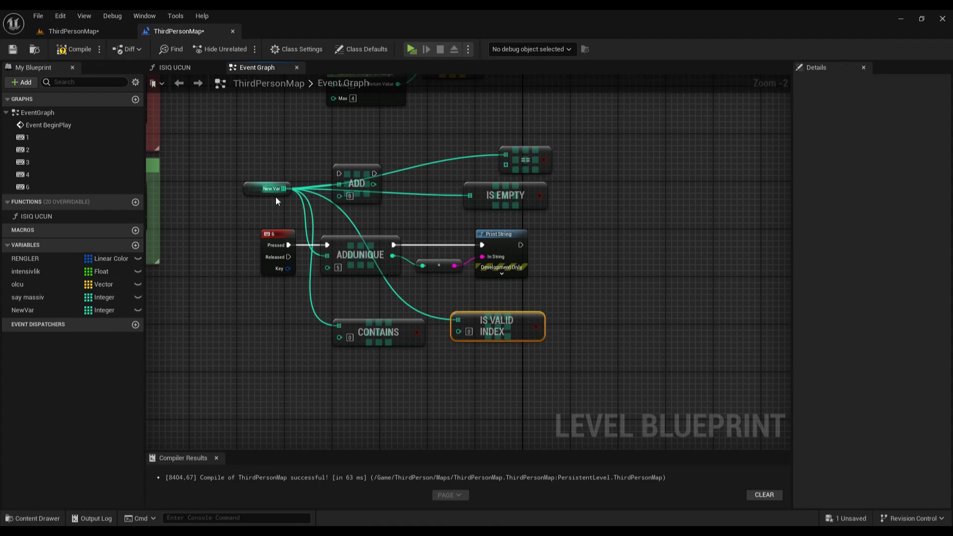
Drag another wire from NewVar and expand Utilities > Array actions.
{"action": "left_click_drag", "start_coordinate": [283, 189], "coordinate": [439, 374]}
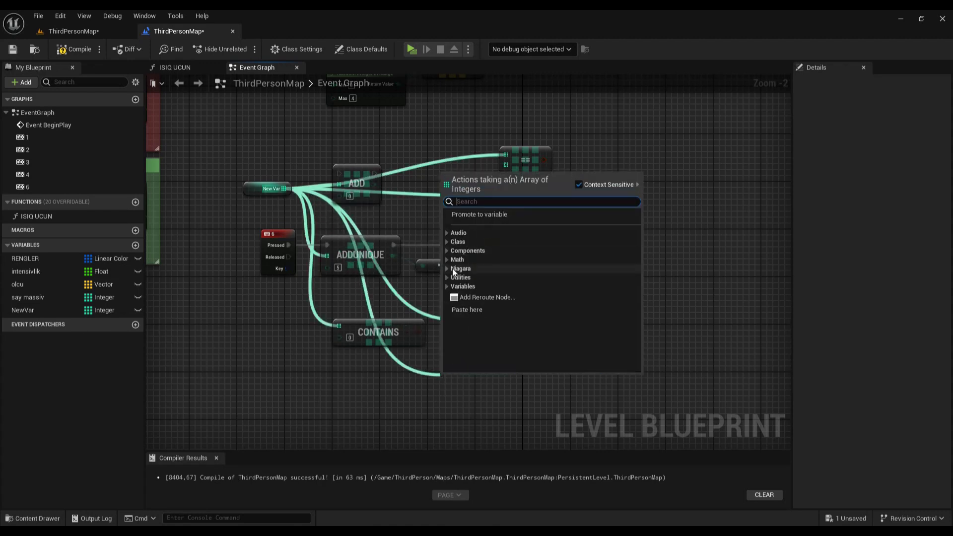
{"action": "left_click", "coordinate": [448, 276]}
{"action": "left_click", "coordinate": [453, 286]}
{"action": "scroll", "coordinate": [506, 308], "scroll_direction": "down", "scroll_amount": 3}
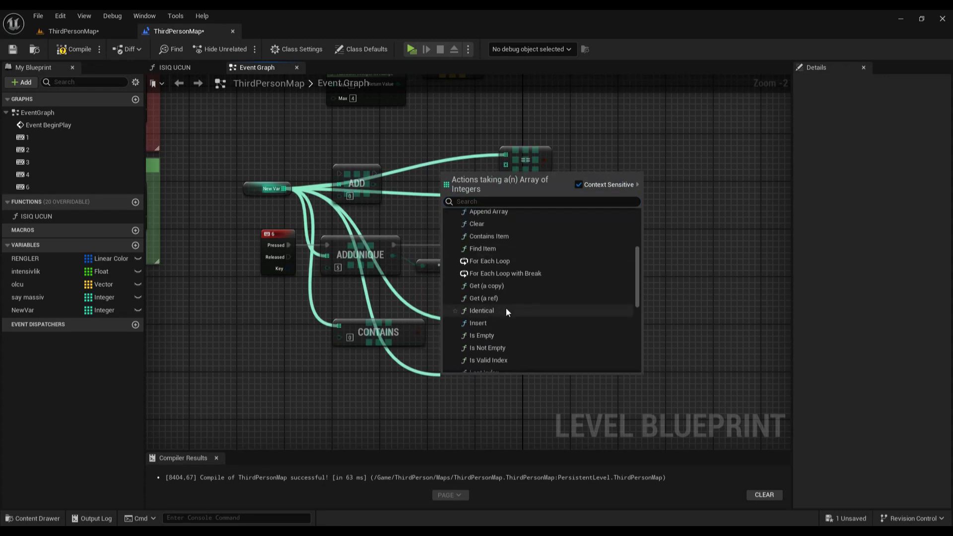
{"action": "scroll", "coordinate": [505, 310], "scroll_direction": "down", "scroll_amount": 3}
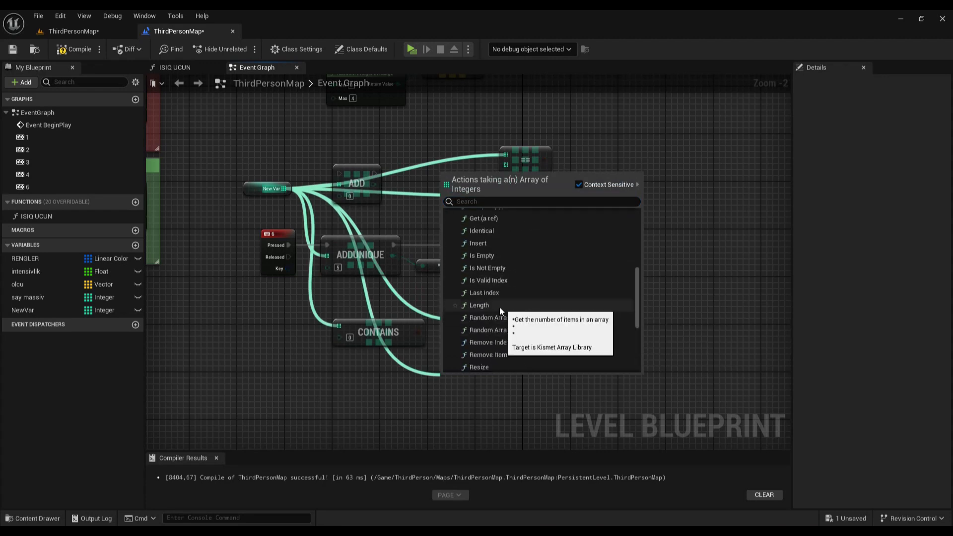
Place the Last Index node under Is Valid Index, cancelling the wire from its result.
{"action": "left_click", "coordinate": [505, 291]}
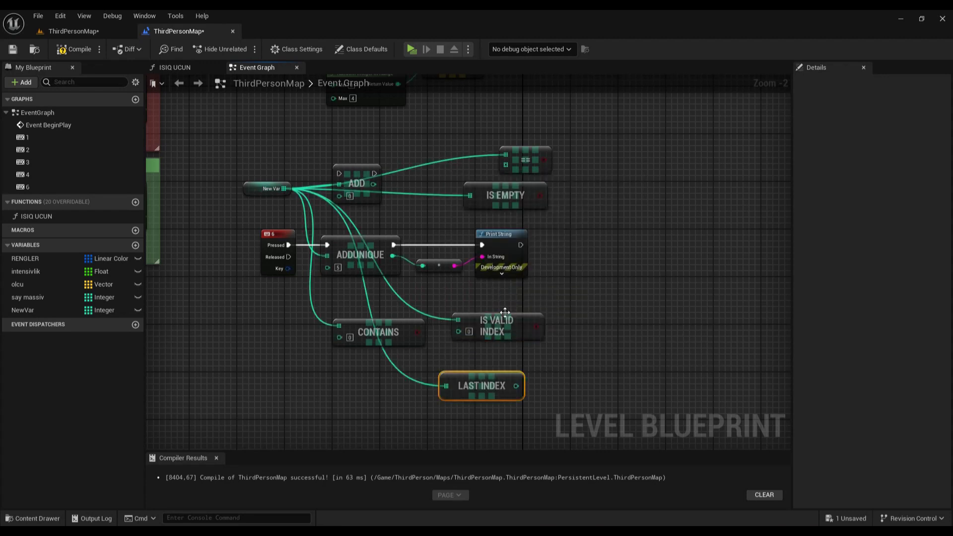
{"action": "mouse_move", "coordinate": [500, 386]}
{"action": "left_mouse_down"}
{"action": "mouse_move", "coordinate": [519, 374]}
{"action": "mouse_move", "coordinate": [511, 365]}
{"action": "left_mouse_up"}
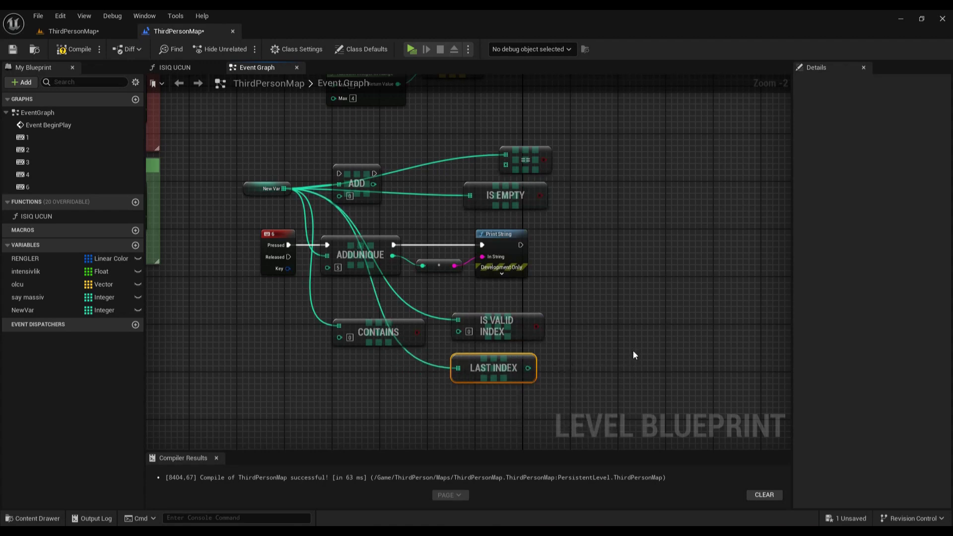
{"action": "left_click_drag", "start_coordinate": [527, 369], "coordinate": [612, 359]}
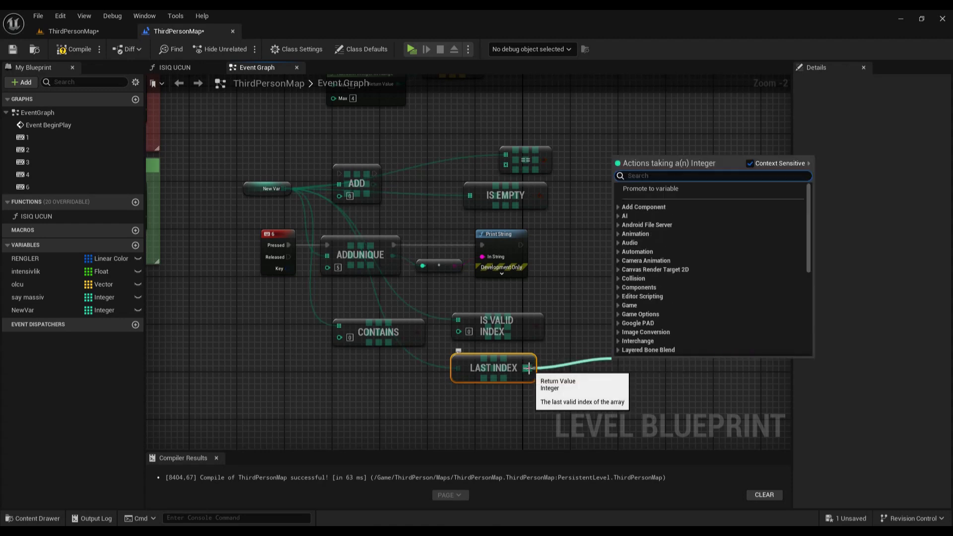
{"action": "left_click_drag", "start_coordinate": [529, 368], "coordinate": [606, 341]}
{"action": "left_click", "coordinate": [259, 193]}
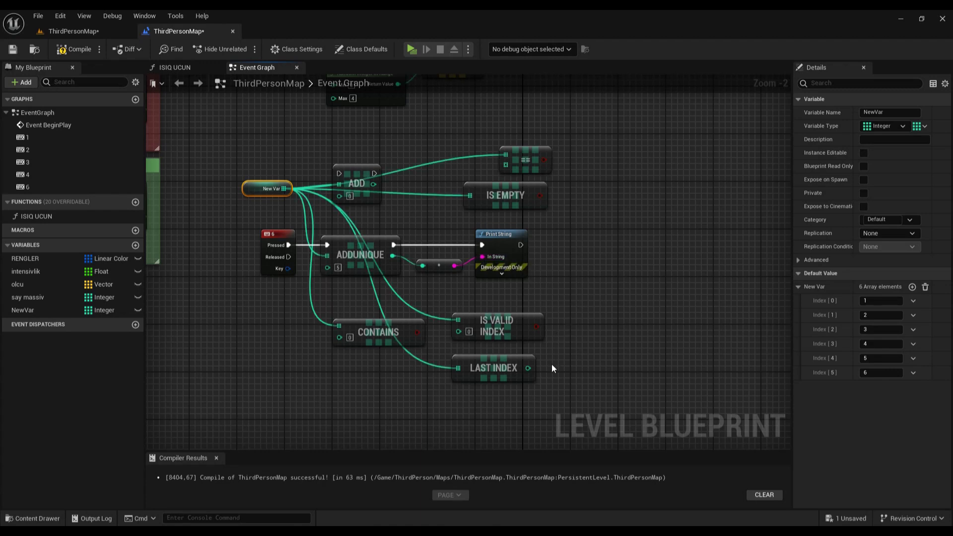
Select NewVar to show its six default values, 1 through 6.
{"action": "mouse_move", "coordinate": [504, 333]}
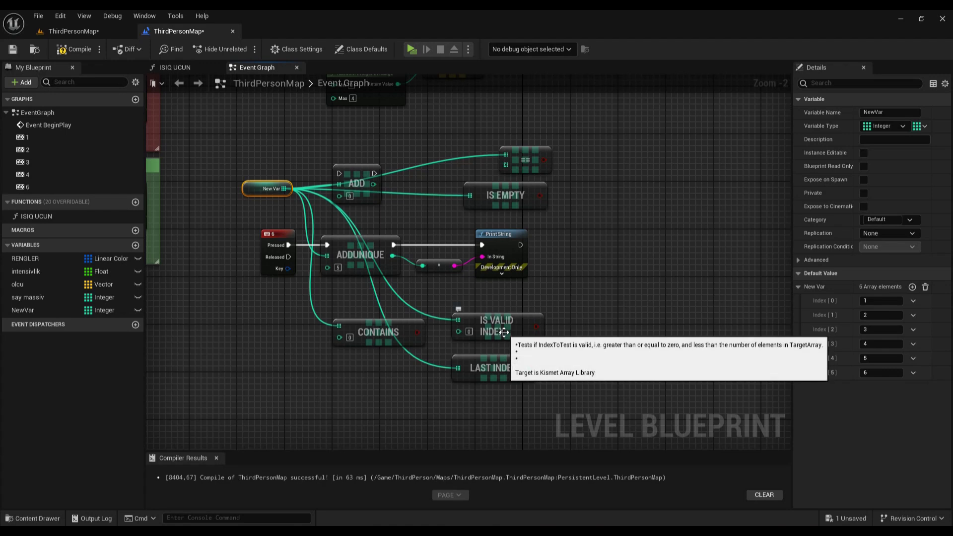
{"action": "left_click", "coordinate": [493, 367]}
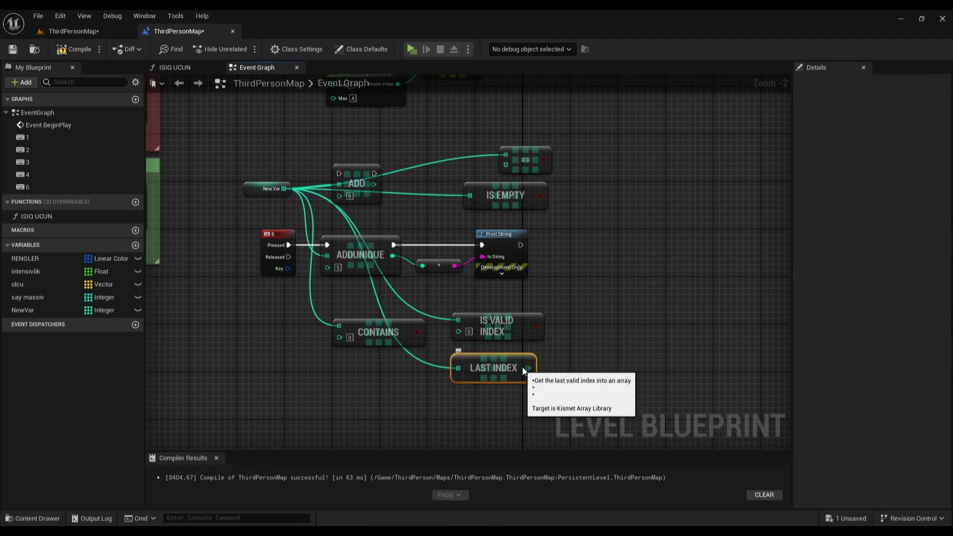
{"action": "left_click", "coordinate": [262, 191]}
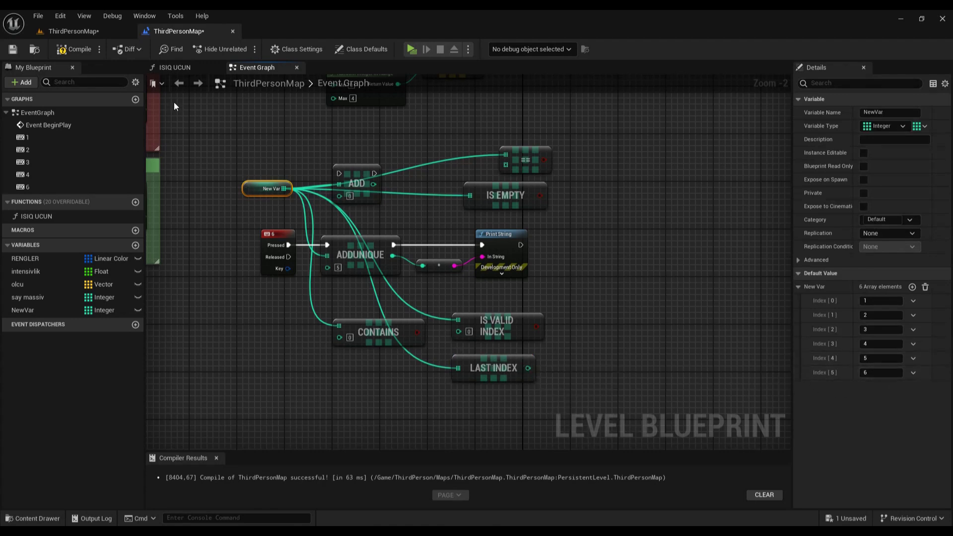
Add a Length node from NewVar beside Print String and nudge NewVar slightly left.
{"action": "left_click_drag", "start_coordinate": [286, 188], "coordinate": [587, 276]}
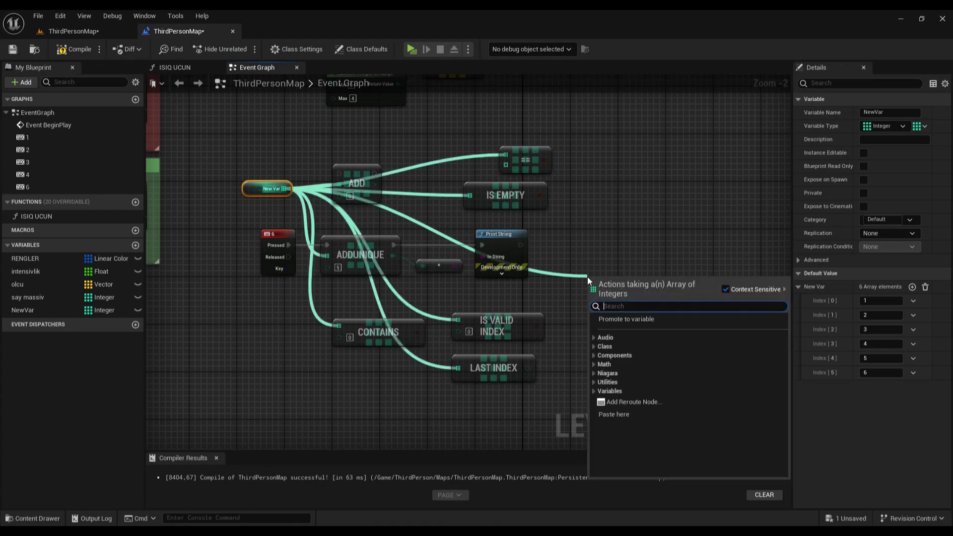
{"action": "left_click", "coordinate": [593, 382]}
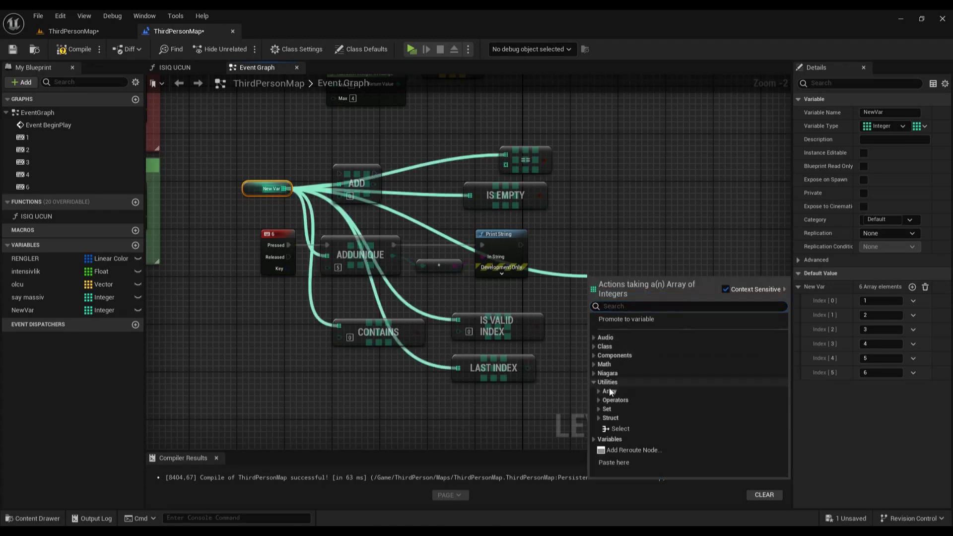
{"action": "left_click", "coordinate": [601, 392]}
{"action": "scroll", "coordinate": [706, 421], "scroll_direction": "down", "scroll_amount": 5}
{"action": "scroll", "coordinate": [705, 415], "scroll_direction": "down", "scroll_amount": 3}
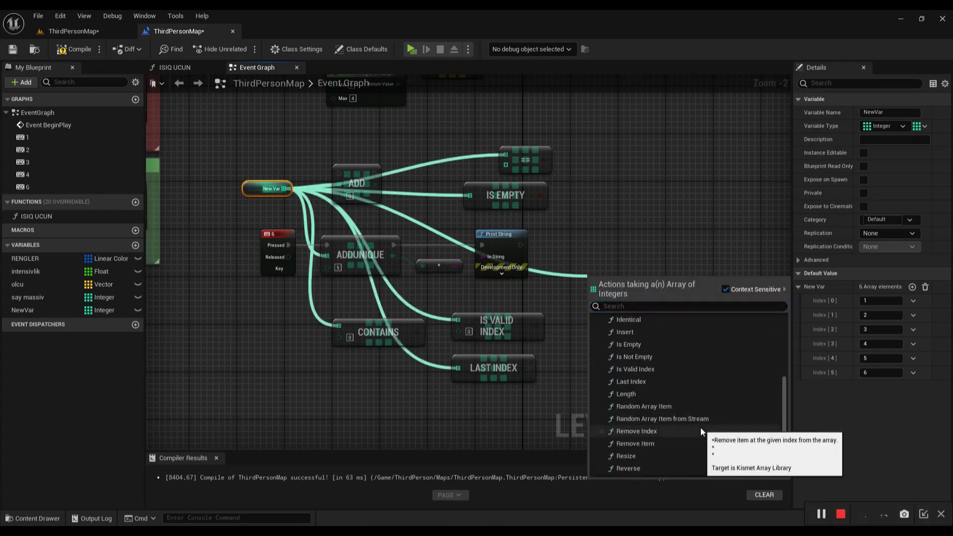
{"action": "left_click", "coordinate": [651, 394]}
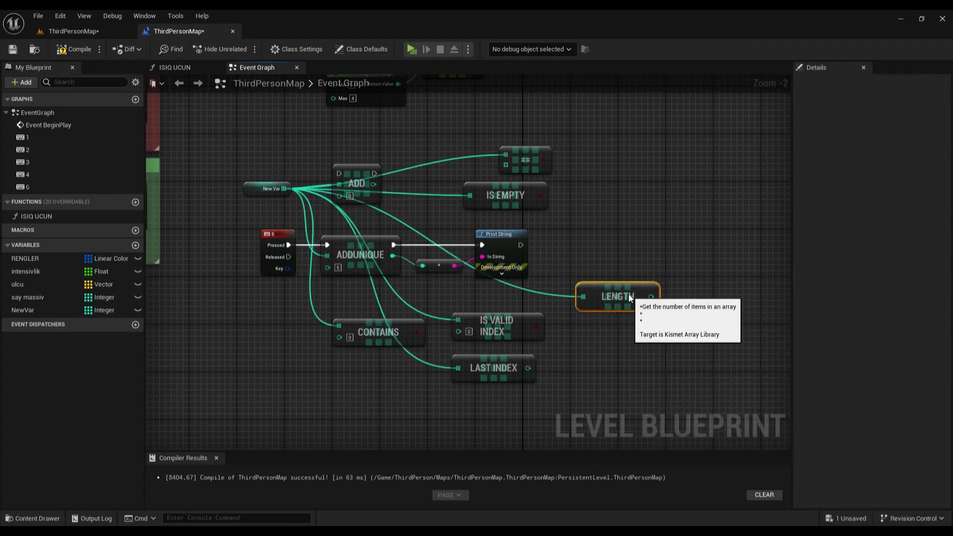
{"action": "left_click_drag", "start_coordinate": [630, 294], "coordinate": [629, 297]}
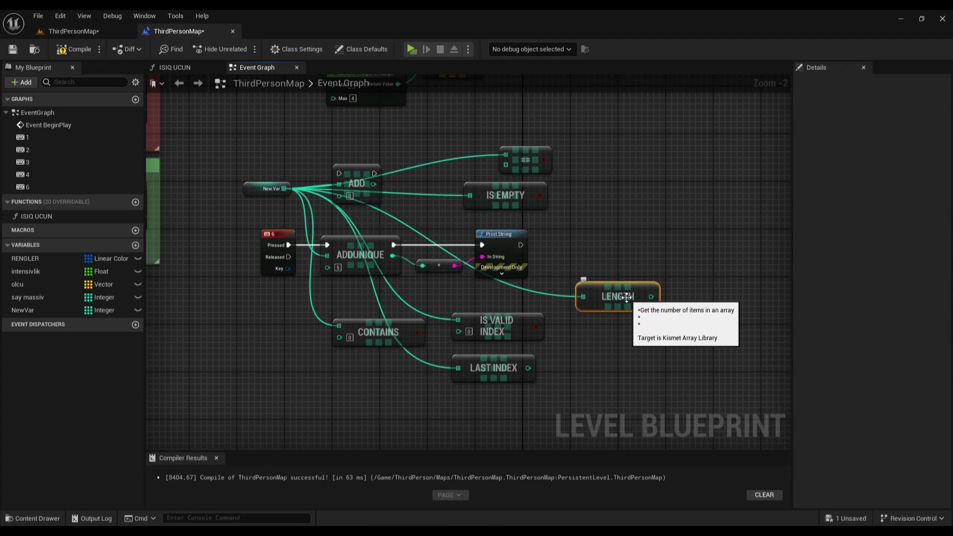
{"action": "left_click_drag", "start_coordinate": [622, 300], "coordinate": [598, 288]}
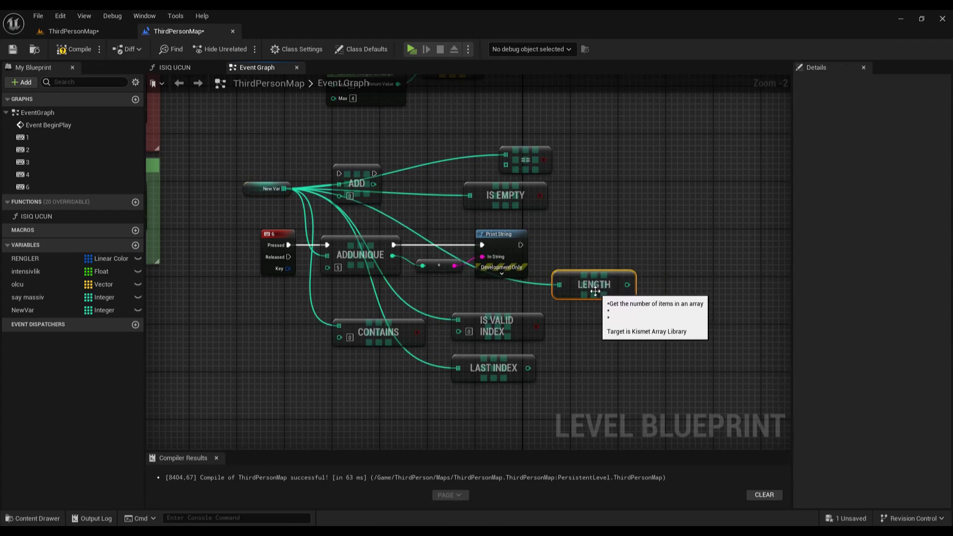
{"action": "left_click", "coordinate": [258, 187]}
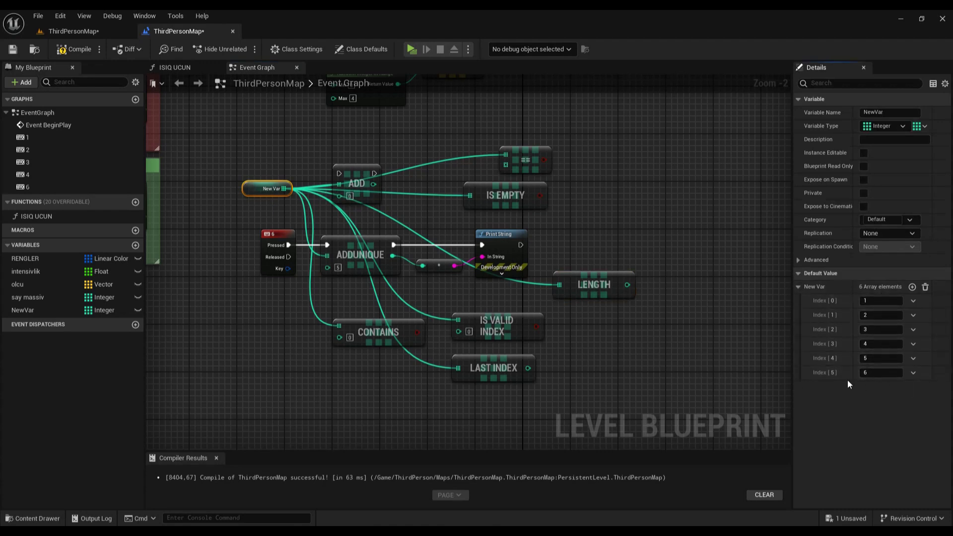
{"action": "left_click_drag", "start_coordinate": [627, 285], "coordinate": [675, 242]}
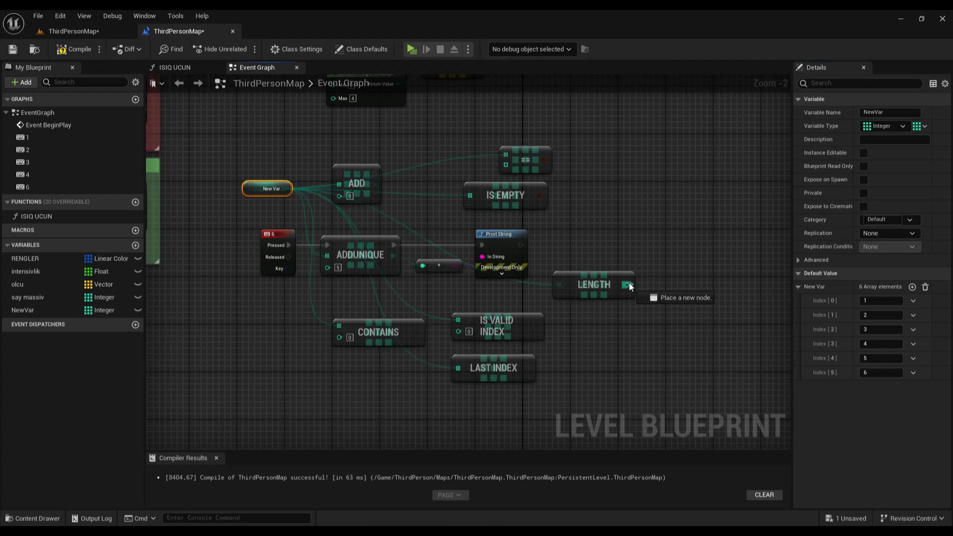
{"action": "left_click", "coordinate": [776, 342]}
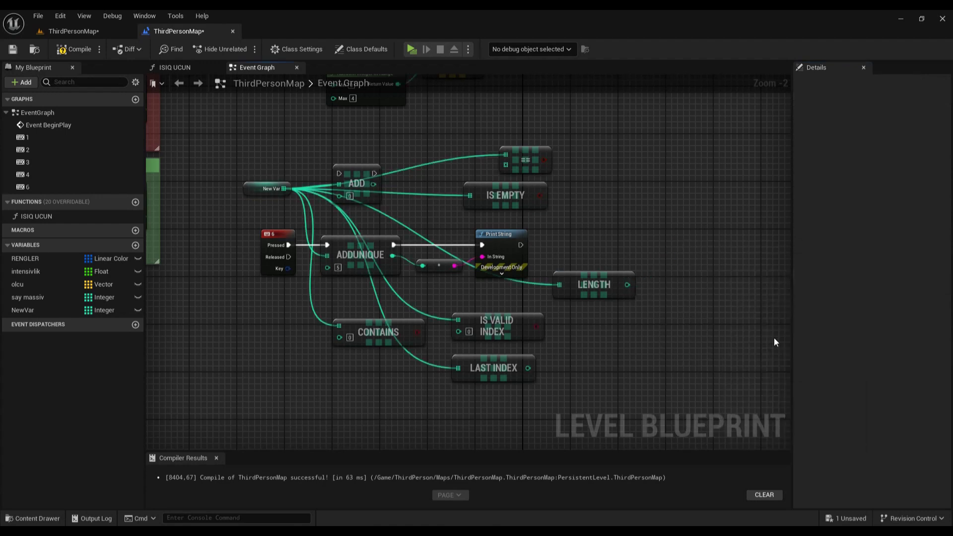
{"action": "left_click_drag", "start_coordinate": [271, 189], "coordinate": [265, 189]}
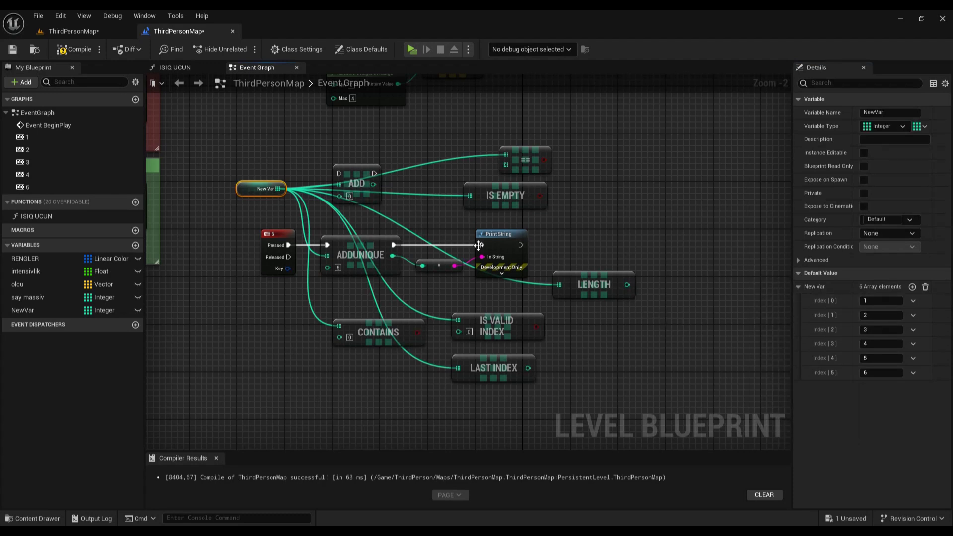
Move Print String further right and place the 6 key event above the Length node.
{"action": "mouse_move", "coordinate": [480, 245]}
{"action": "left_mouse_down"}
{"action": "mouse_move", "coordinate": [685, 268]}
{"action": "mouse_move", "coordinate": [627, 284]}
{"action": "mouse_move", "coordinate": [698, 288]}
{"action": "left_mouse_up"}
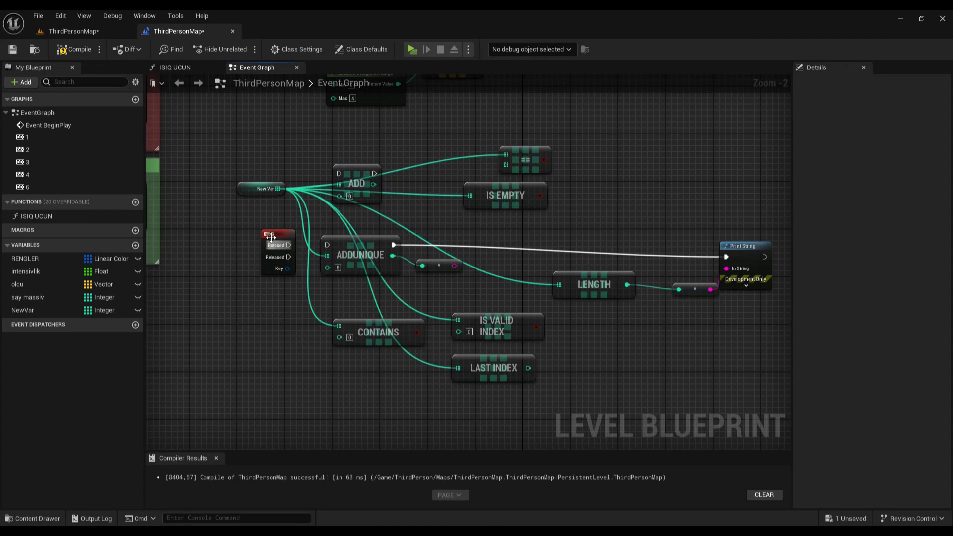
{"action": "mouse_move", "coordinate": [272, 234]}
{"action": "left_mouse_down"}
{"action": "mouse_move", "coordinate": [580, 227]}
{"action": "mouse_move", "coordinate": [726, 257]}
{"action": "left_mouse_up"}
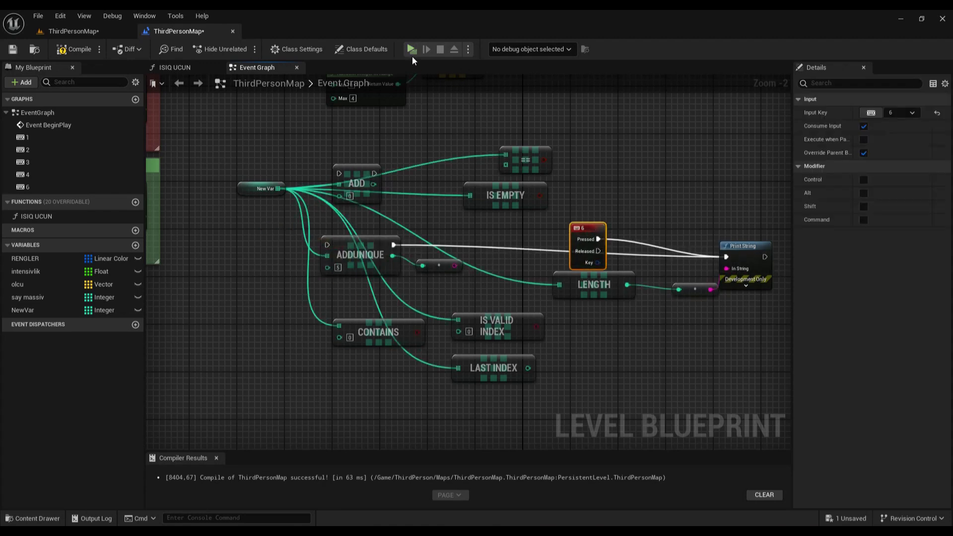
Play-test the level, press 6 to print length 6, stop with Esc, and pan back to NewVar.
{"action": "left_click", "coordinate": [412, 52]}
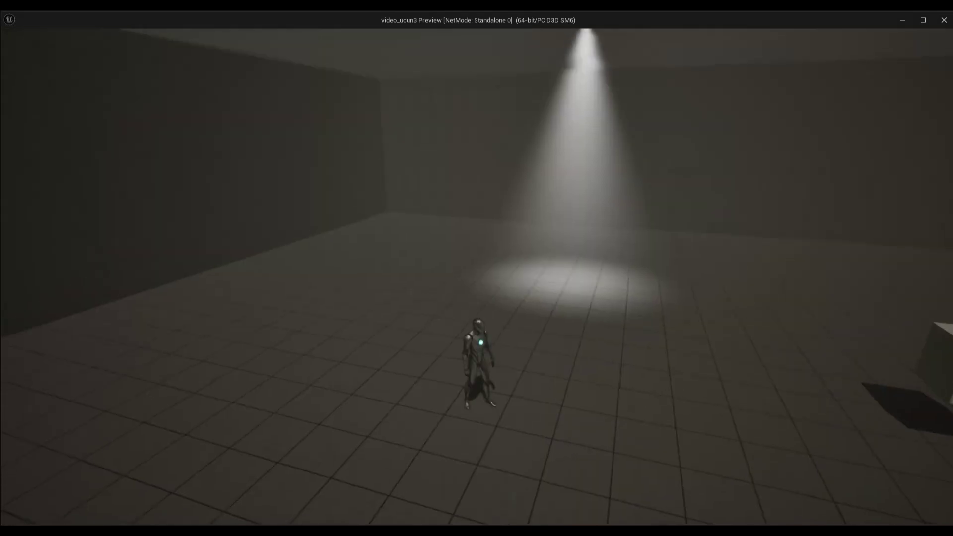
{"action": "key", "text": "6"}
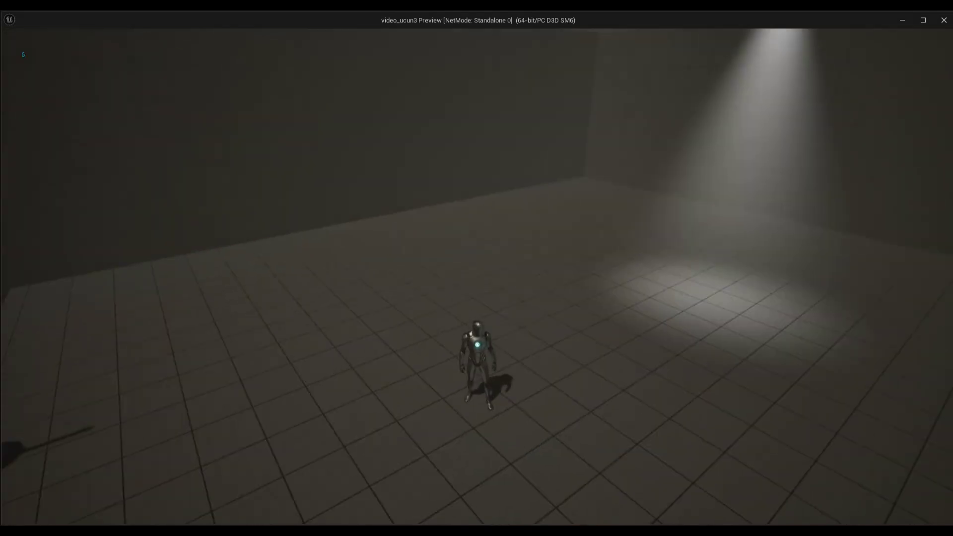
{"action": "key", "text": "Escape"}
{"action": "right_click_drag", "start_coordinate": [728, 307], "coordinate": [561, 277]}
{"action": "right_click_drag", "start_coordinate": [217, 187], "coordinate": [317, 192]}
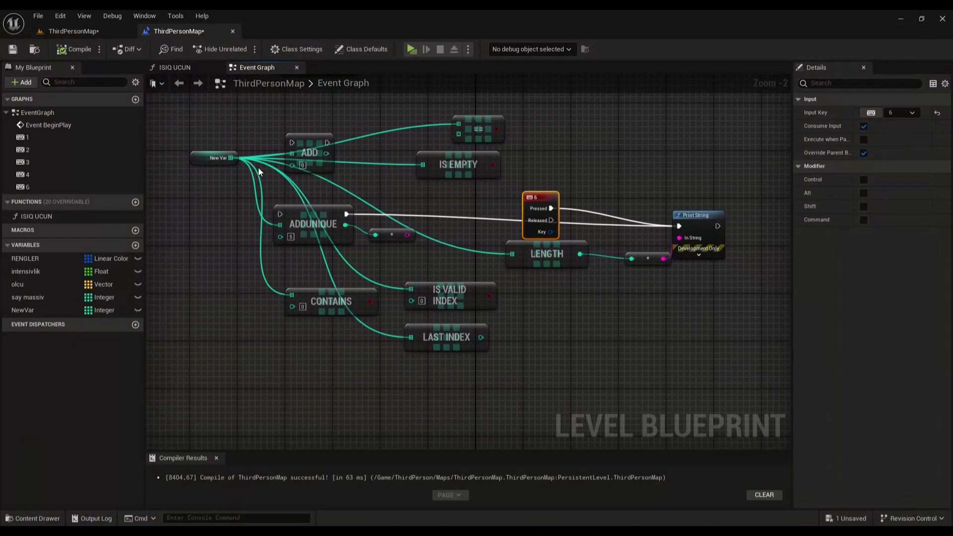
Add a Random Array Item node from NewVar, move it below the array nodes, then delete it.
{"action": "left_click", "coordinate": [213, 158]}
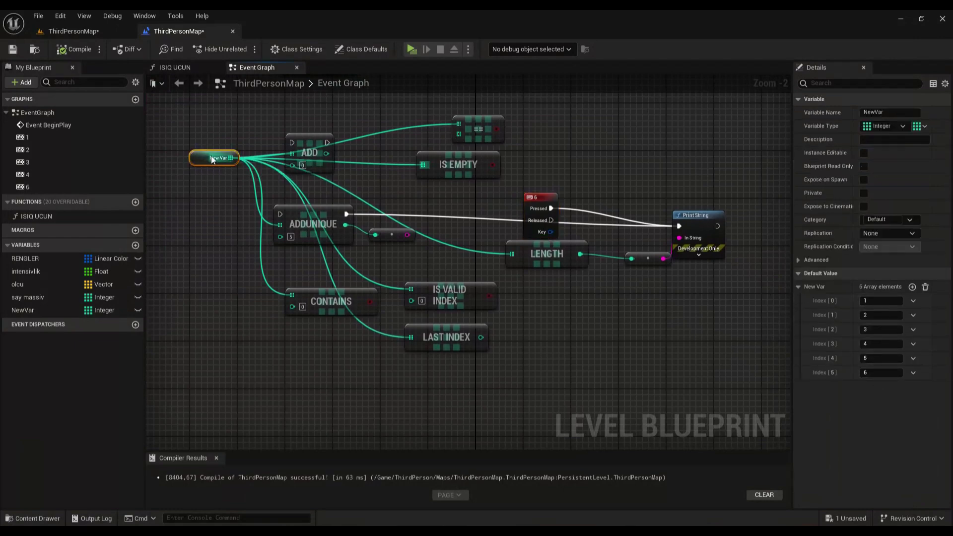
{"action": "mouse_move", "coordinate": [231, 157]}
{"action": "left_mouse_down"}
{"action": "mouse_move", "coordinate": [348, 242]}
{"action": "mouse_move", "coordinate": [537, 329]}
{"action": "left_mouse_up"}
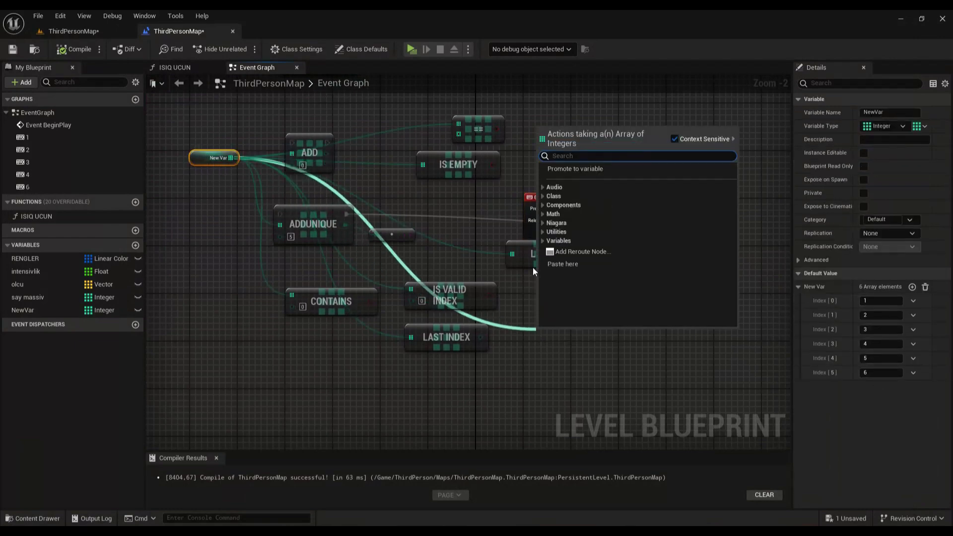
{"action": "left_click", "coordinate": [545, 233]}
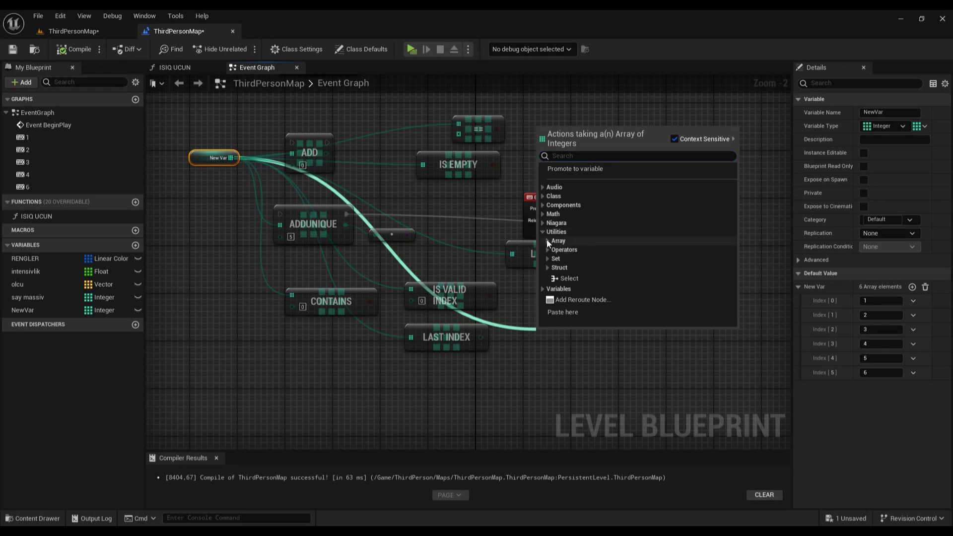
{"action": "left_click", "coordinate": [547, 240]}
{"action": "scroll", "coordinate": [637, 282], "scroll_direction": "down", "scroll_amount": 5}
{"action": "scroll", "coordinate": [638, 283], "scroll_direction": "down", "scroll_amount": 3}
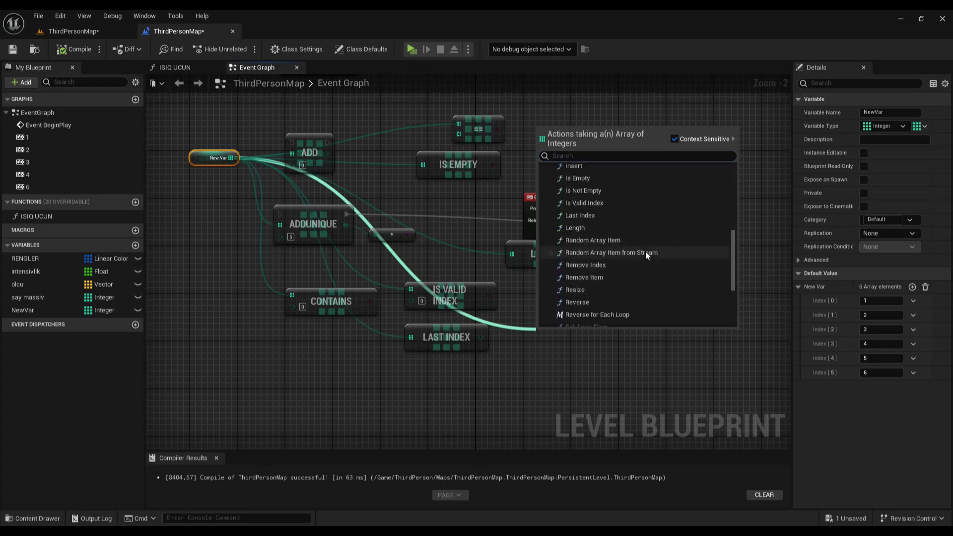
{"action": "scroll", "coordinate": [639, 250], "scroll_direction": "down", "scroll_amount": 1}
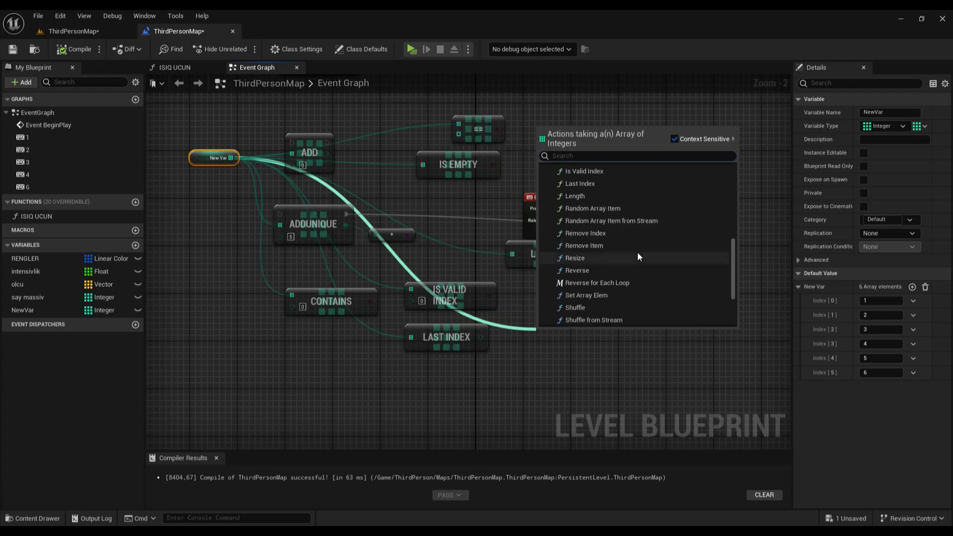
{"action": "scroll", "coordinate": [637, 255], "scroll_direction": "down", "scroll_amount": 1}
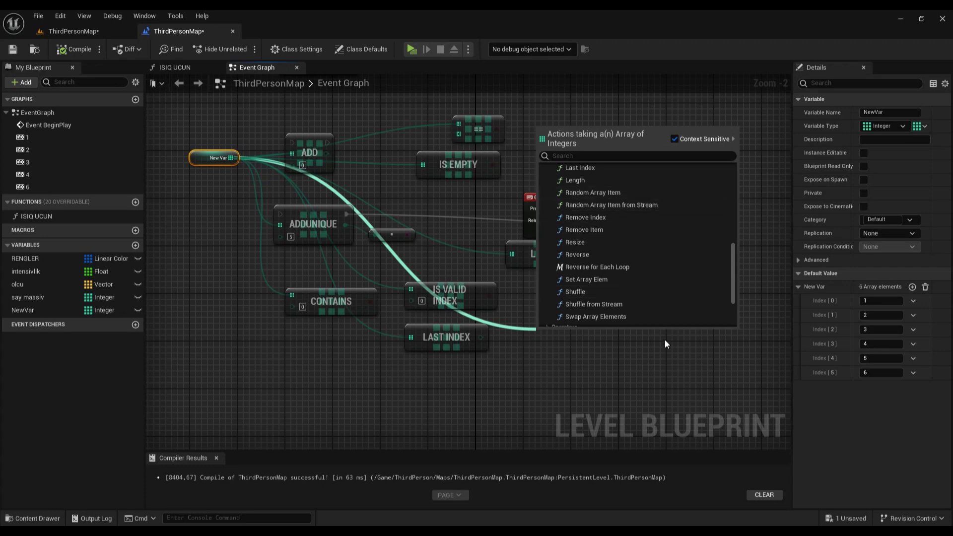
{"action": "left_click", "coordinate": [594, 206]}
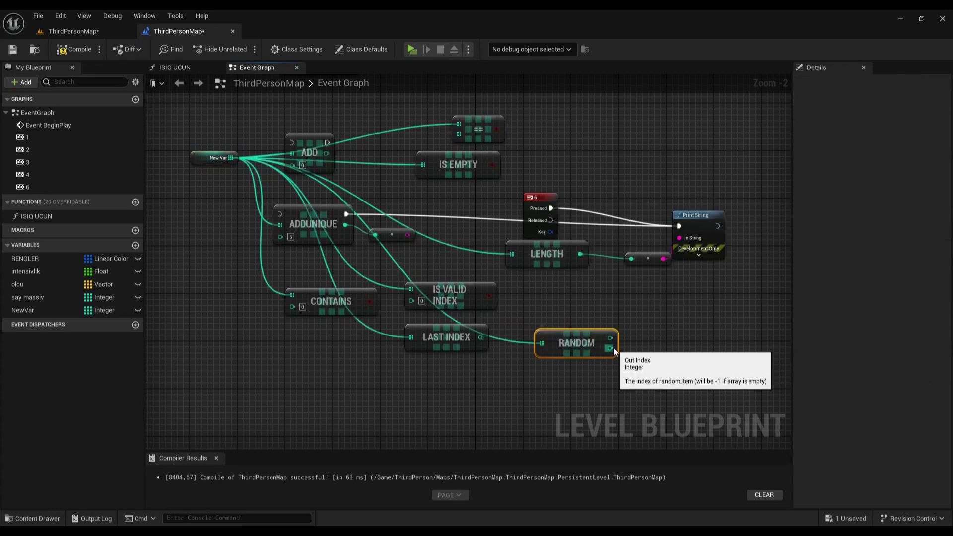
{"action": "left_click_drag", "start_coordinate": [583, 342], "coordinate": [605, 368]}
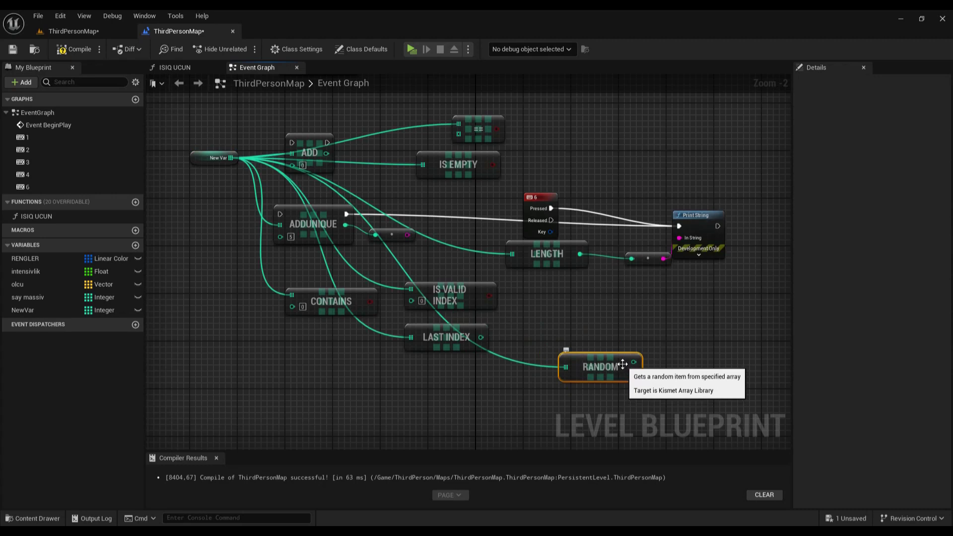
{"action": "key", "text": "Delete"}
Add a Shuffle node from the array utilities, wired to the NewVar array output.
{"action": "left_click_drag", "start_coordinate": [230, 158], "coordinate": [544, 351]}
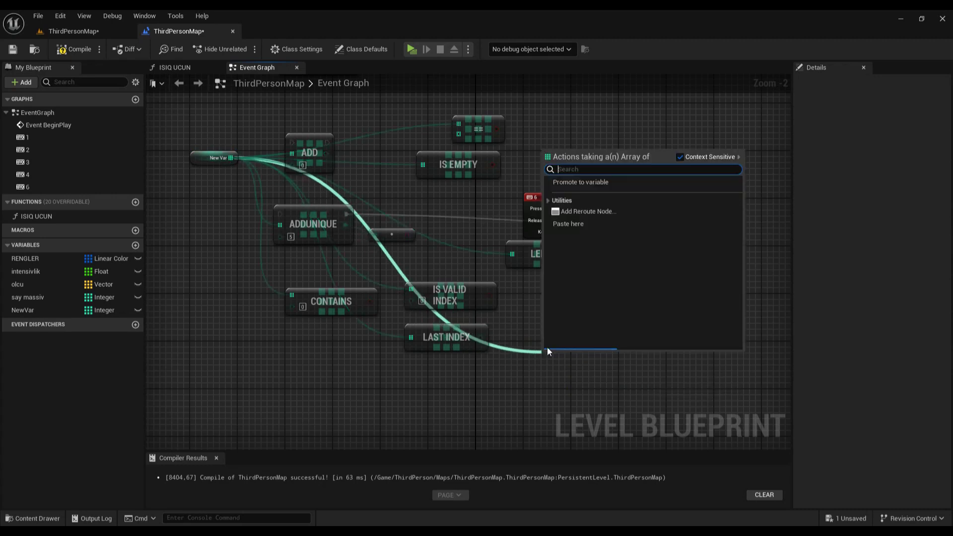
{"action": "left_click", "coordinate": [553, 264]}
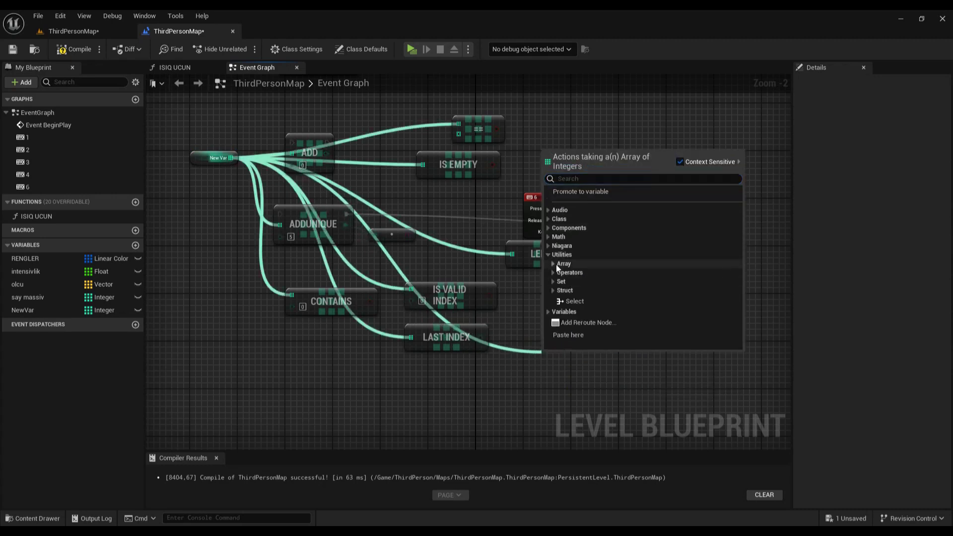
{"action": "scroll", "coordinate": [606, 297], "scroll_direction": "down", "scroll_amount": 5}
{"action": "scroll", "coordinate": [607, 296], "scroll_direction": "down", "scroll_amount": 5}
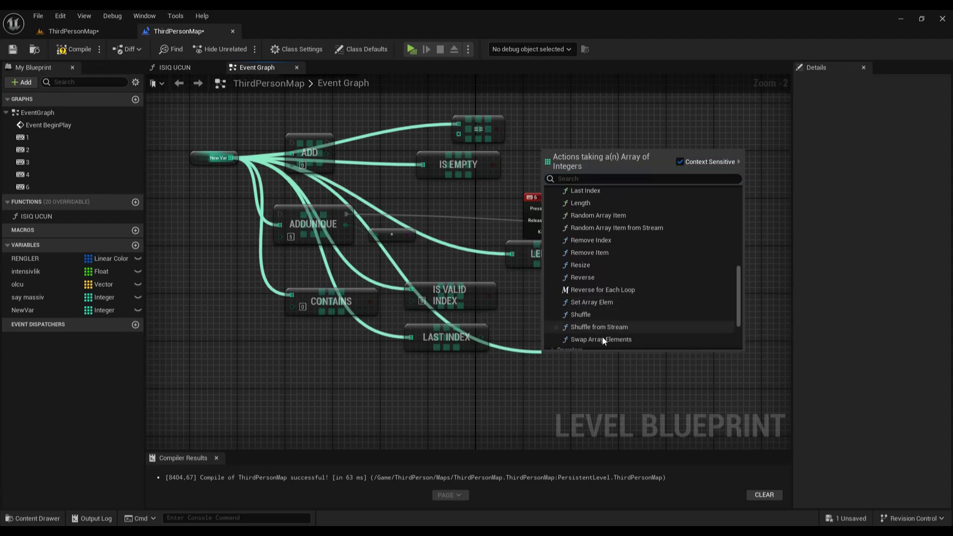
{"action": "scroll", "coordinate": [603, 336], "scroll_direction": "down", "scroll_amount": 5}
{"action": "left_click", "coordinate": [580, 251]}
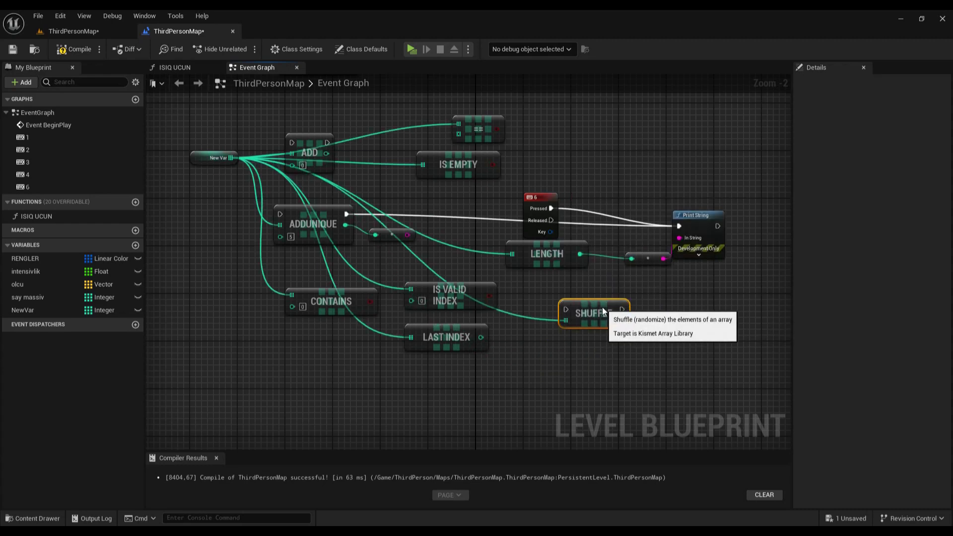
{"action": "left_click", "coordinate": [214, 157]}
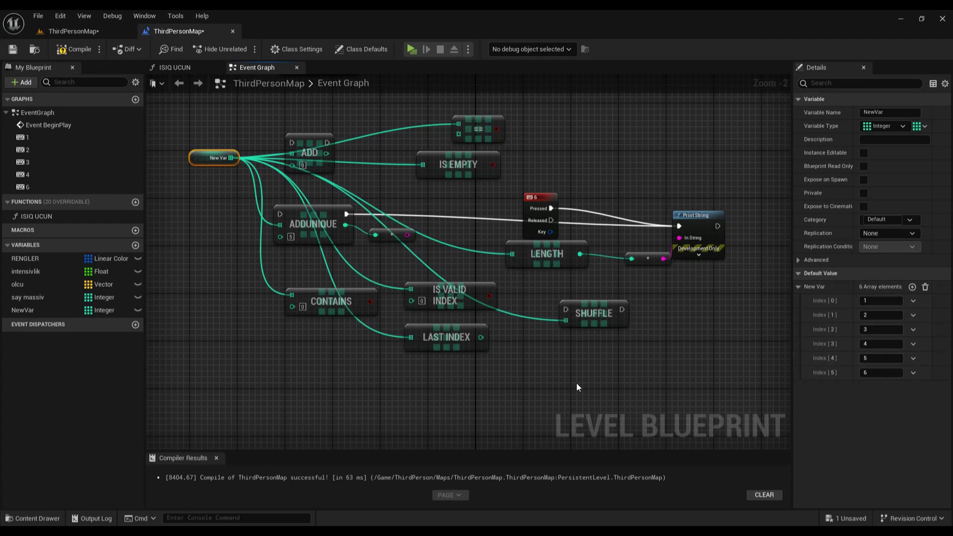
Delete the NewVar array node cluster with its 6 key event and Print String.
{"action": "right_click_drag", "start_coordinate": [669, 342], "coordinate": [725, 248]}
{"action": "right_click_drag", "start_coordinate": [352, 335], "coordinate": [360, 330]}
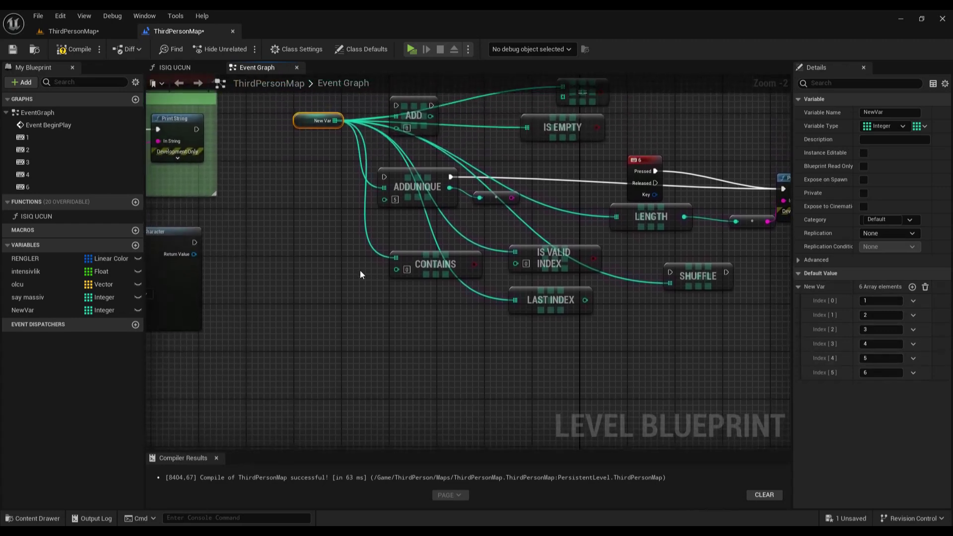
{"action": "scroll", "coordinate": [426, 293], "scroll_direction": "down", "scroll_amount": 2}
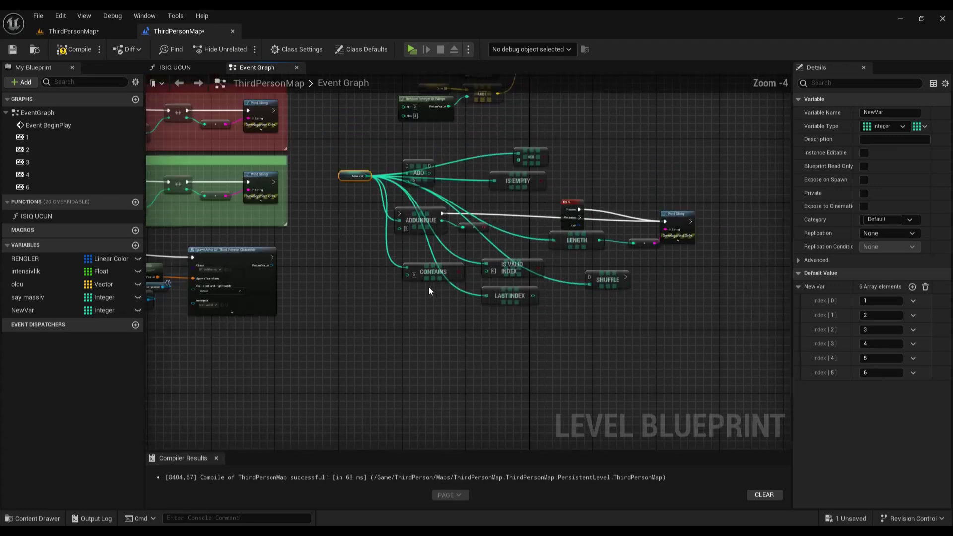
{"action": "scroll", "coordinate": [428, 293], "scroll_direction": "down", "scroll_amount": 1}
{"action": "left_click_drag", "start_coordinate": [385, 292], "coordinate": [637, 178]}
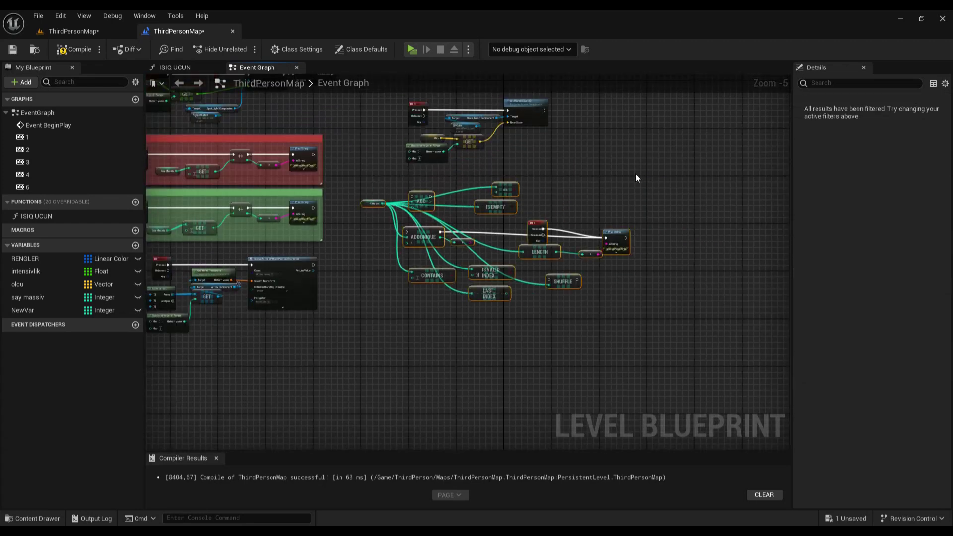
{"action": "key", "text": "Delete"}
{"action": "mouse_move", "coordinate": [447, 216]}
{"action": "right_mouse_down"}
{"action": "mouse_move", "coordinate": [523, 263]}
{"action": "mouse_move", "coordinate": [619, 258]}
{"action": "right_mouse_up"}
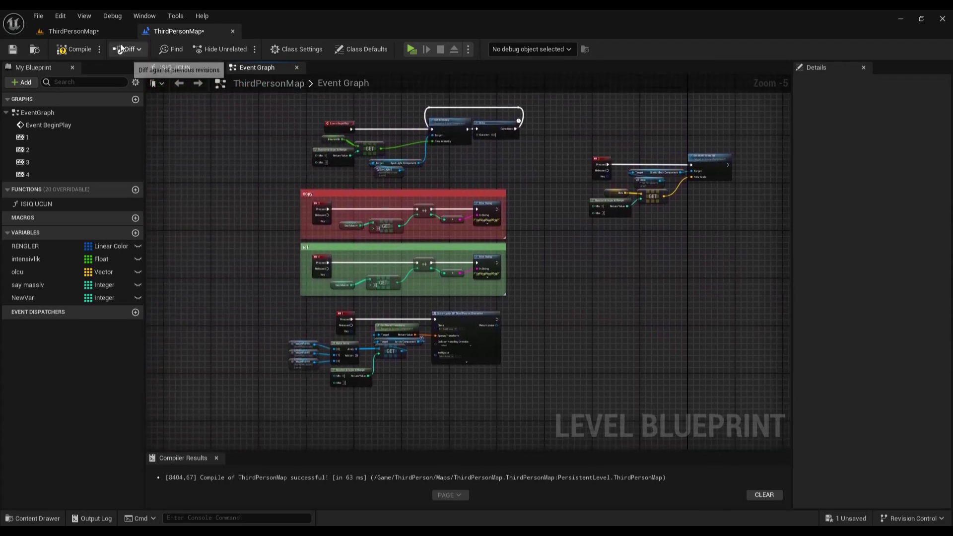
Compile and save the blueprint, then play ThirdPersonMap standalone and walk forward with W.
{"action": "left_click", "coordinate": [66, 50]}
{"action": "left_click", "coordinate": [13, 49]}
{"action": "left_click", "coordinate": [69, 32]}
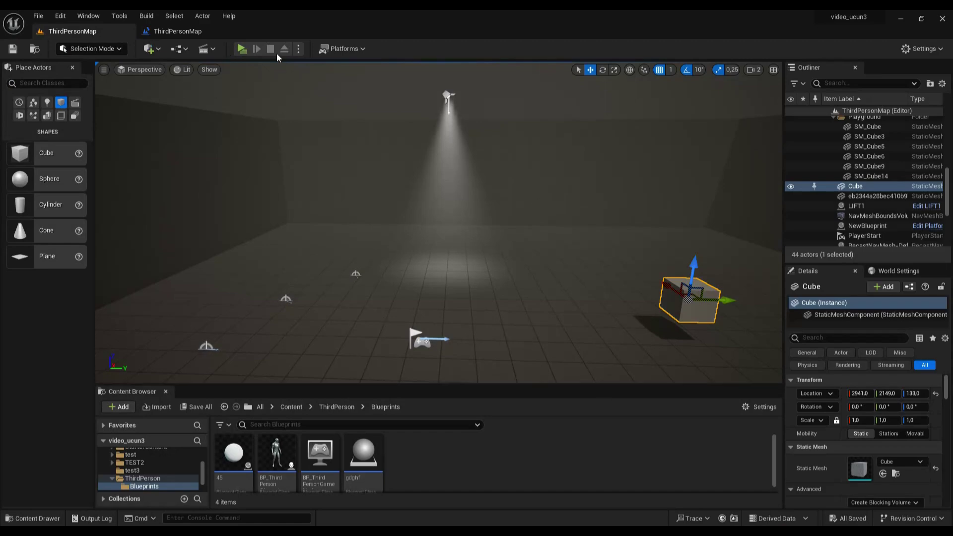
{"action": "left_click", "coordinate": [240, 50]}
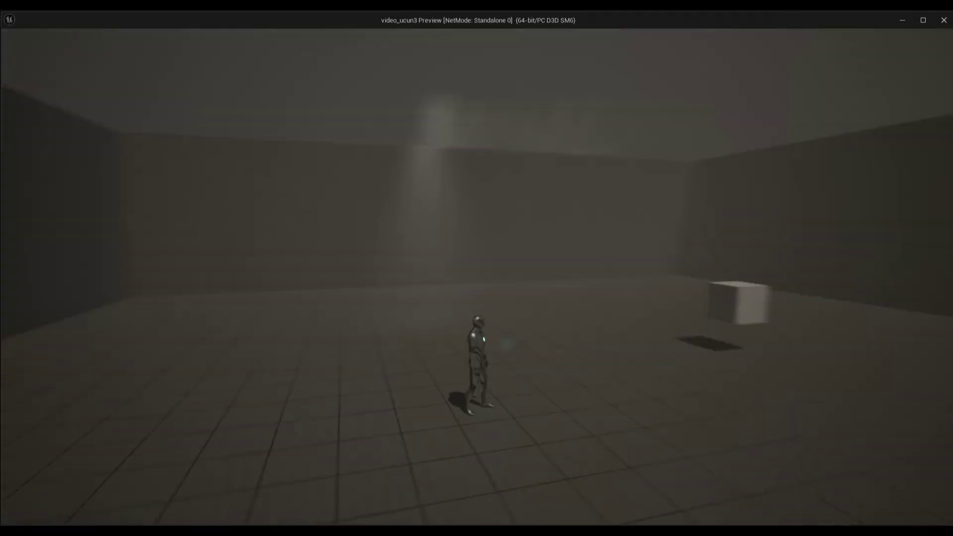
{"action": "key", "text": "w"}
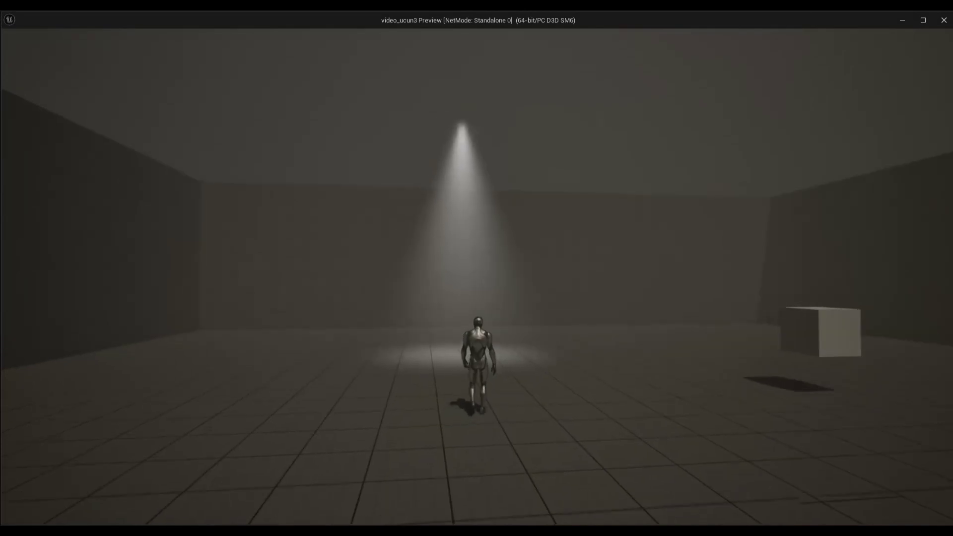
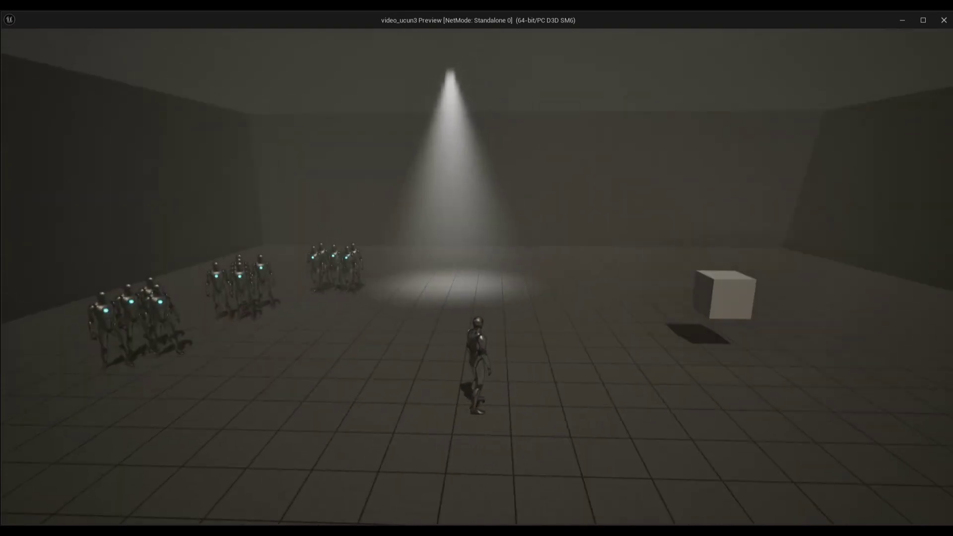
Stop the game preview and move the copy and ref comment groups to the lower right.
{"action": "key", "text": "Escape"}
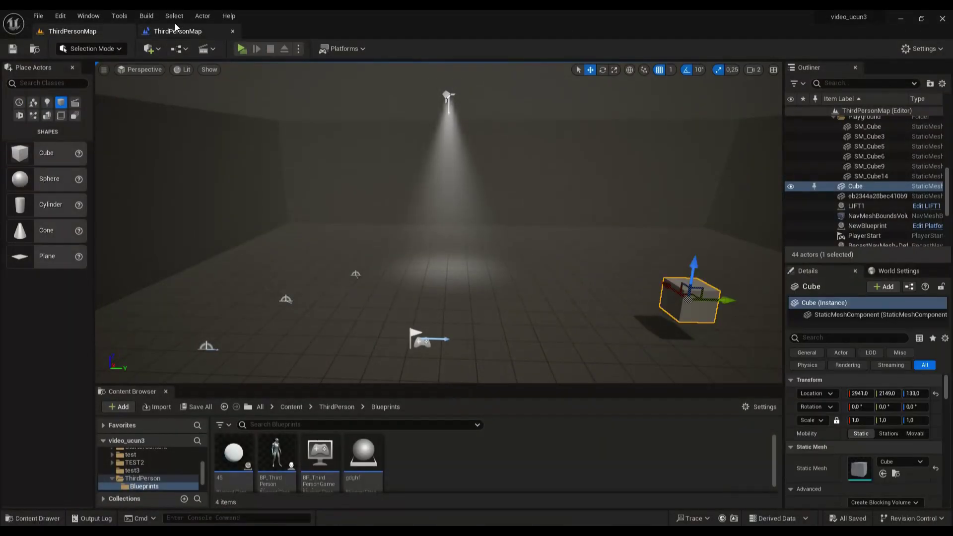
{"action": "left_click", "coordinate": [191, 30]}
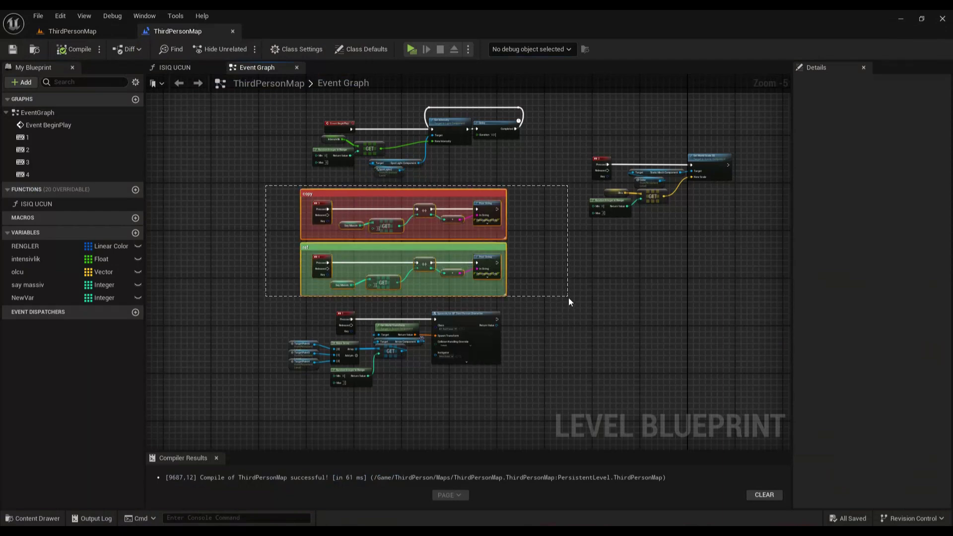
{"action": "left_click_drag", "start_coordinate": [266, 191], "coordinate": [568, 298]}
{"action": "left_click_drag", "start_coordinate": [427, 193], "coordinate": [738, 285]}
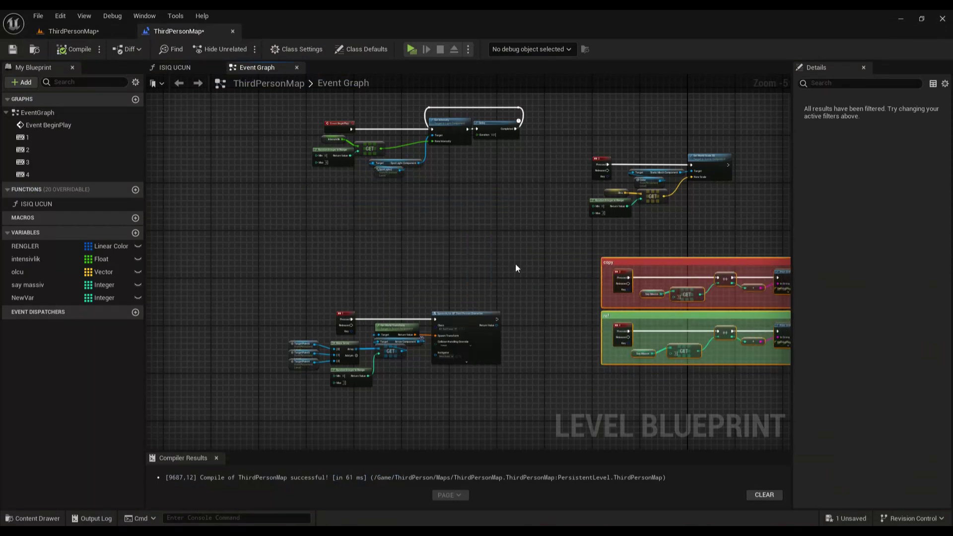
{"action": "right_click_drag", "start_coordinate": [344, 255], "coordinate": [372, 314]}
{"action": "scroll", "coordinate": [345, 254], "scroll_direction": "up", "scroll_amount": 2}
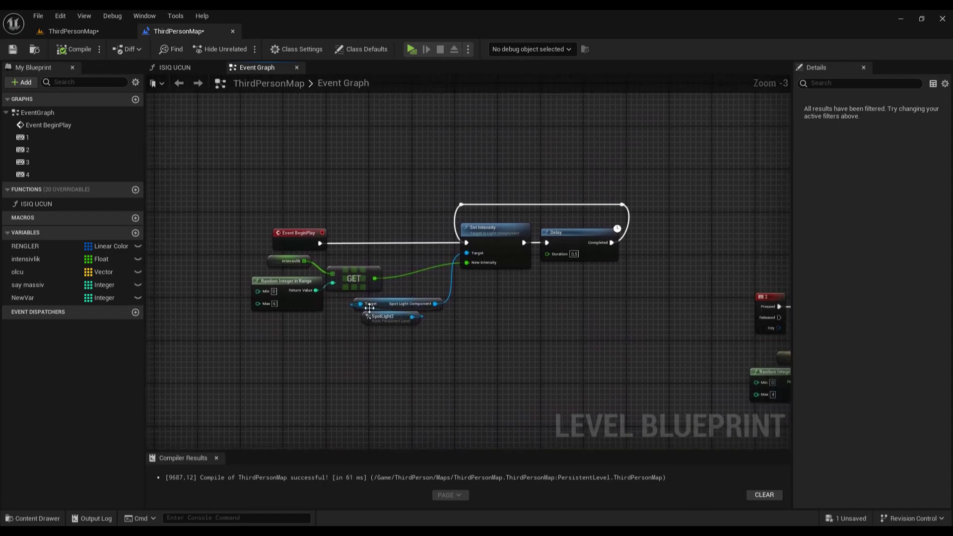
Select SpotLight2 in the level, then inspect the flicker chain's intensivlik array default values.
{"action": "left_click", "coordinate": [104, 28]}
{"action": "left_click", "coordinate": [448, 94]}
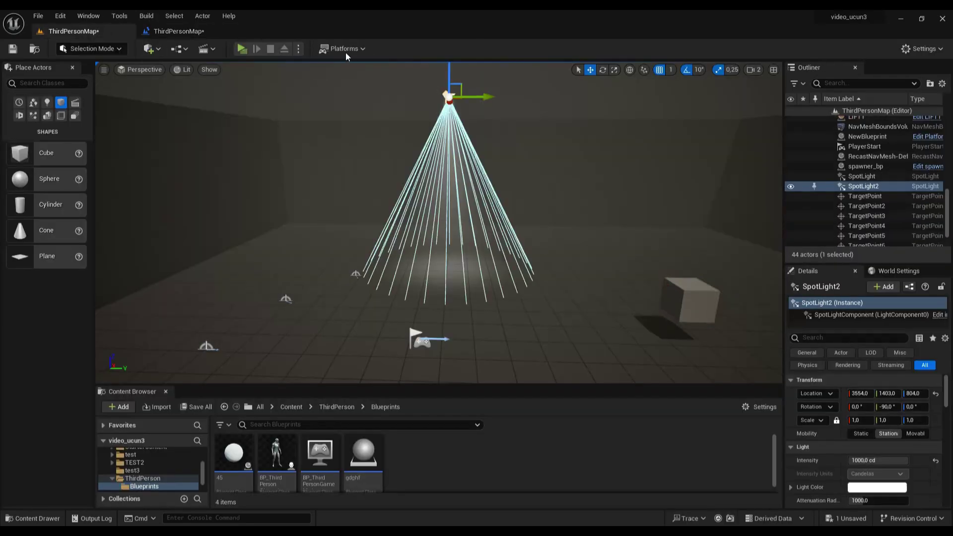
{"action": "left_click", "coordinate": [202, 34]}
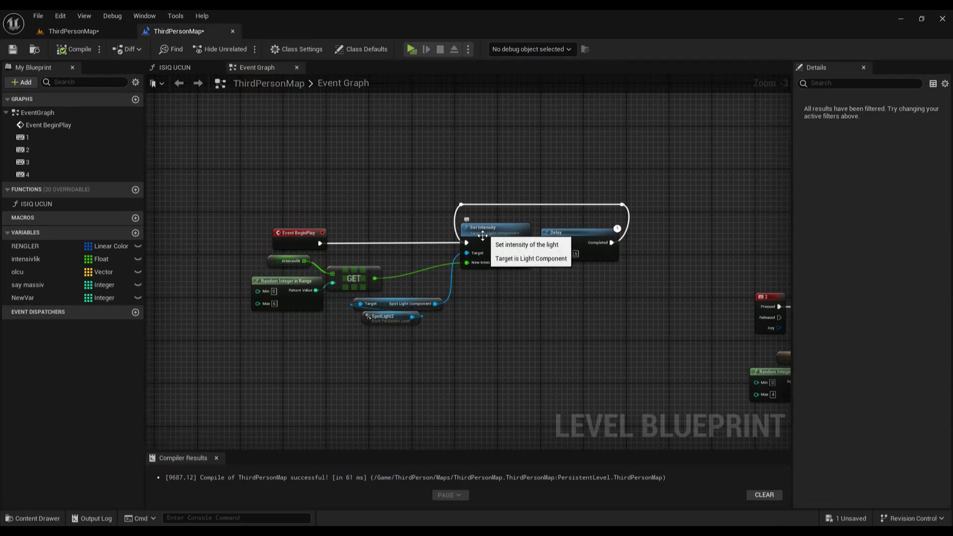
{"action": "right_click_drag", "start_coordinate": [461, 287], "coordinate": [534, 287]}
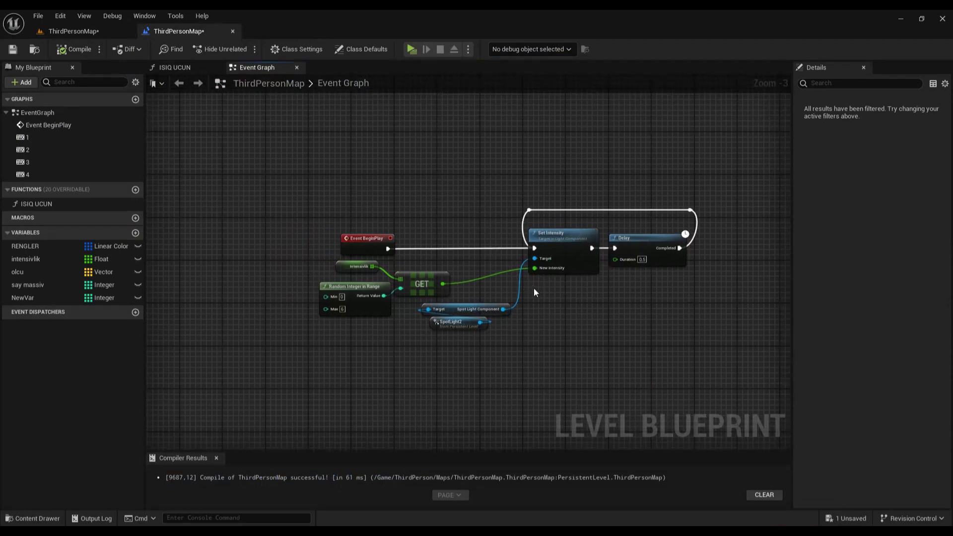
{"action": "scroll", "coordinate": [538, 278], "scroll_direction": "up", "scroll_amount": 1}
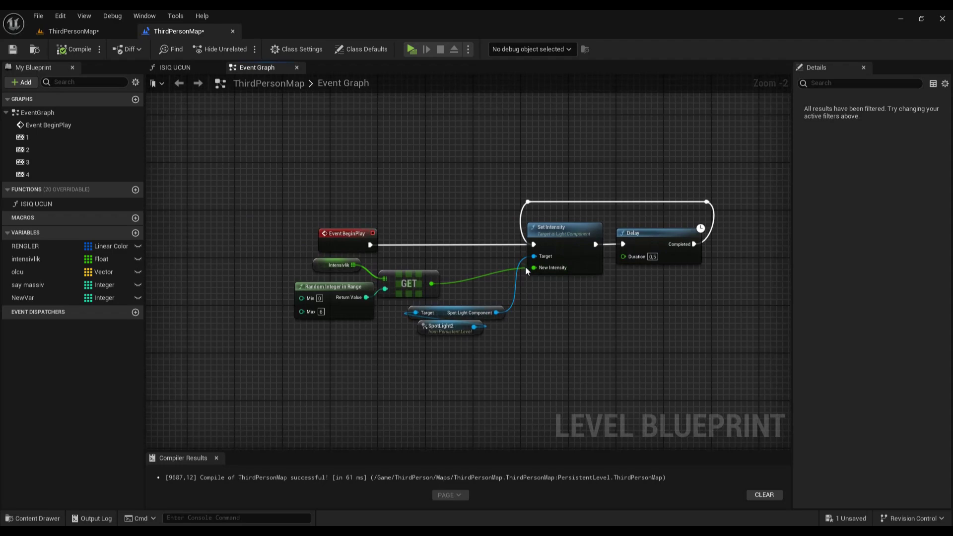
{"action": "left_click", "coordinate": [322, 268]}
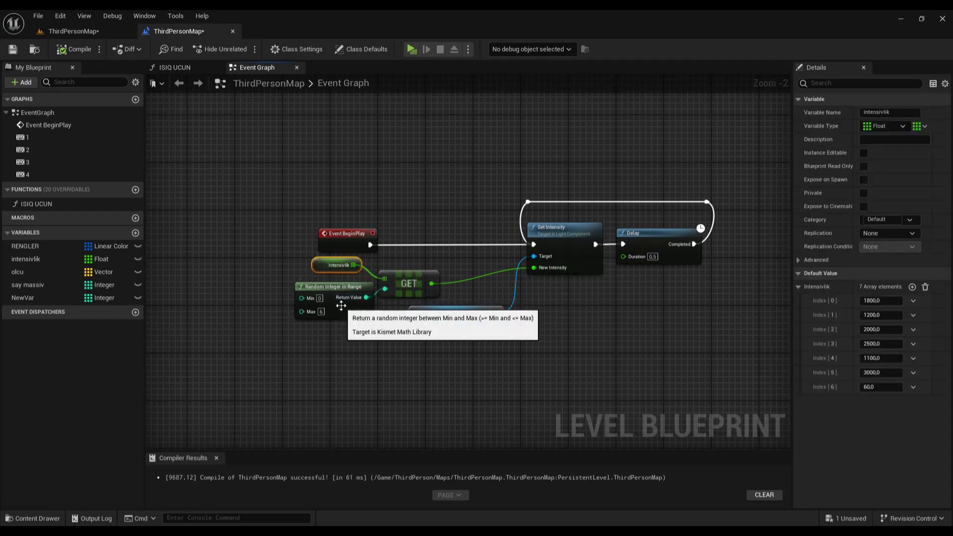
{"action": "left_click_drag", "start_coordinate": [331, 302], "coordinate": [326, 301]}
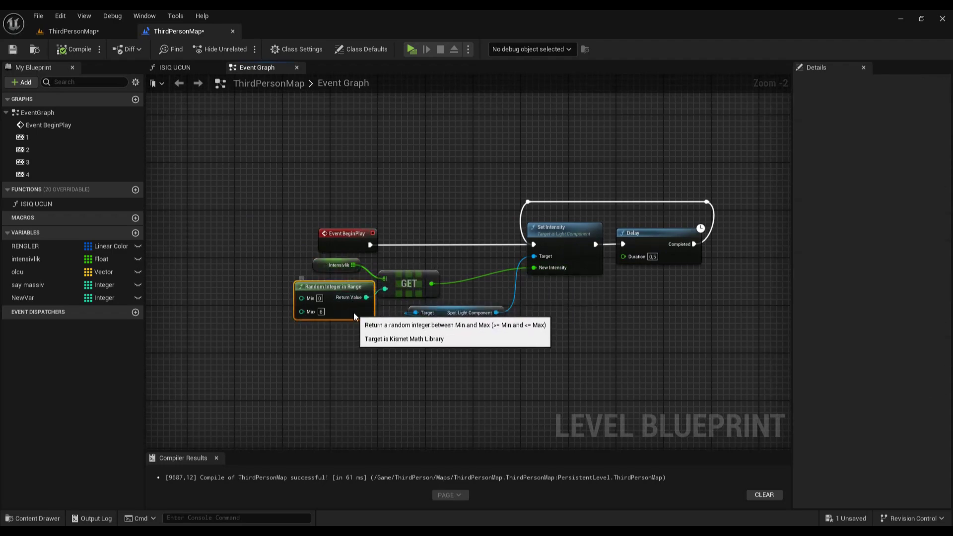
{"action": "left_click", "coordinate": [327, 265]}
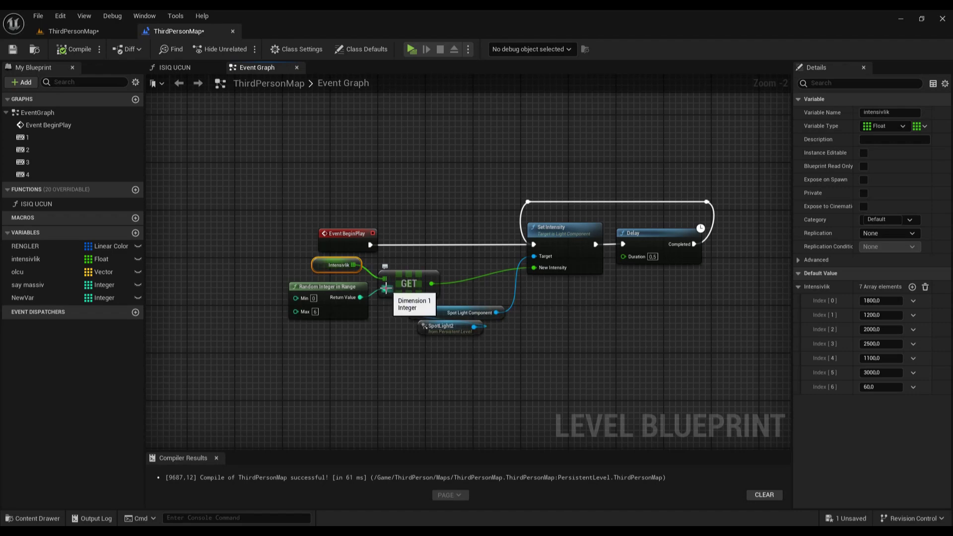
{"action": "left_click_drag", "start_coordinate": [330, 306], "coordinate": [328, 313]}
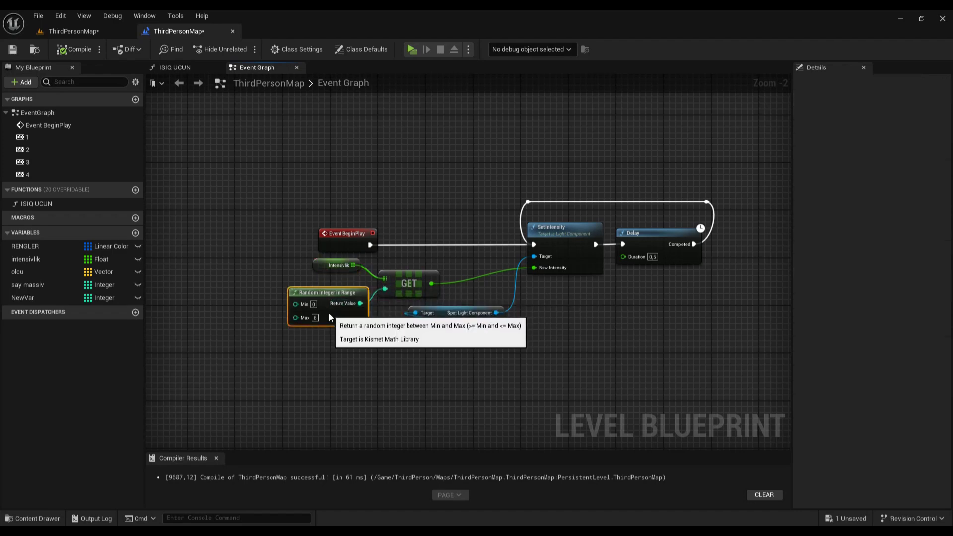
{"action": "left_click", "coordinate": [323, 265]}
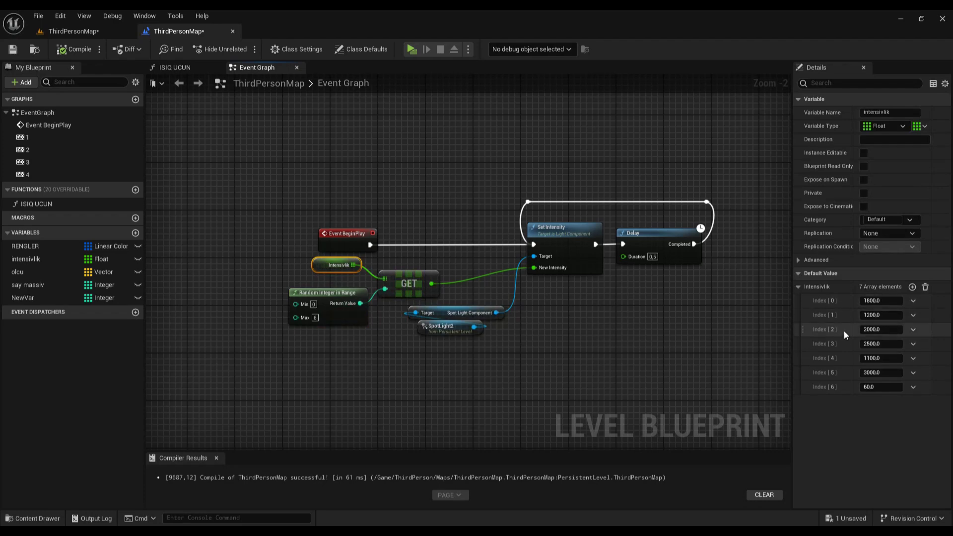
{"action": "left_click", "coordinate": [315, 318]}
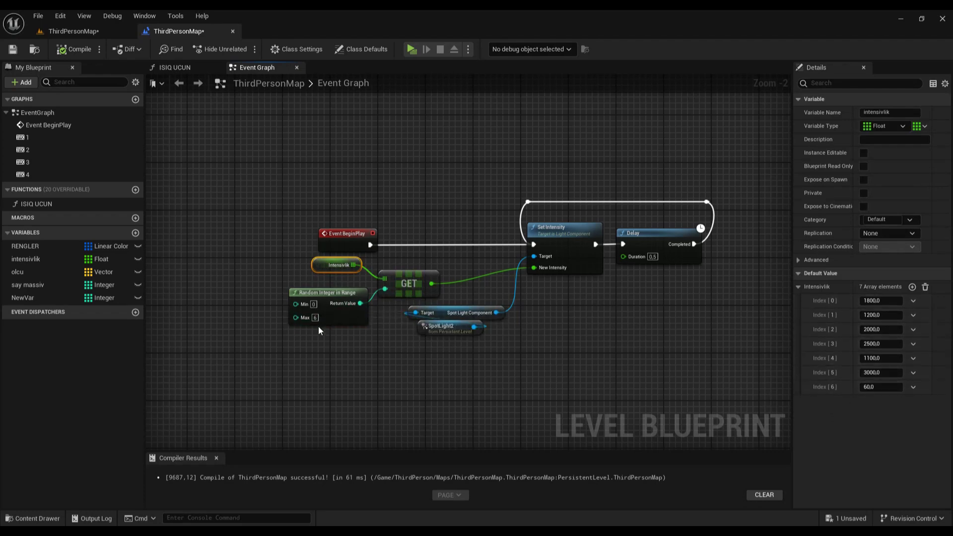
{"action": "type", "text": "3"}
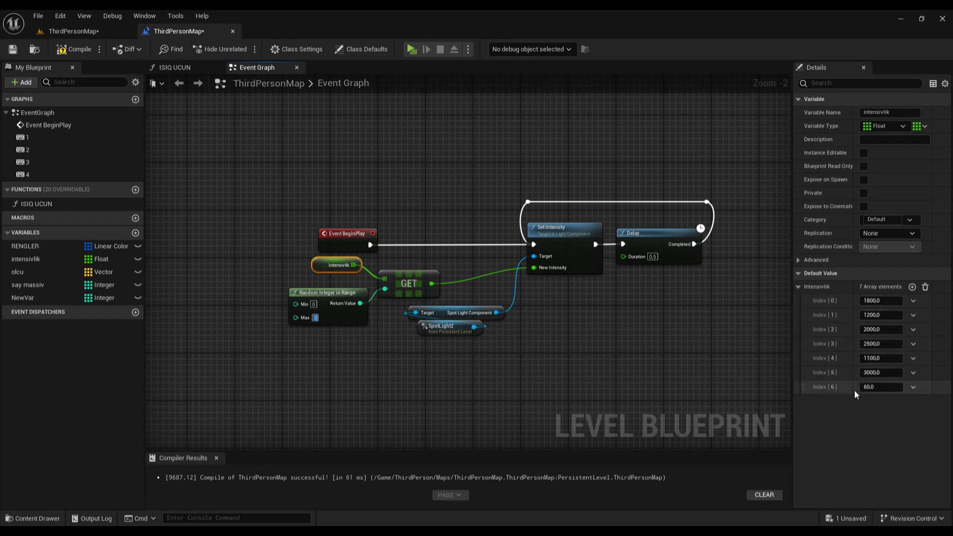
{"action": "left_click_drag", "start_coordinate": [328, 316], "coordinate": [322, 322]}
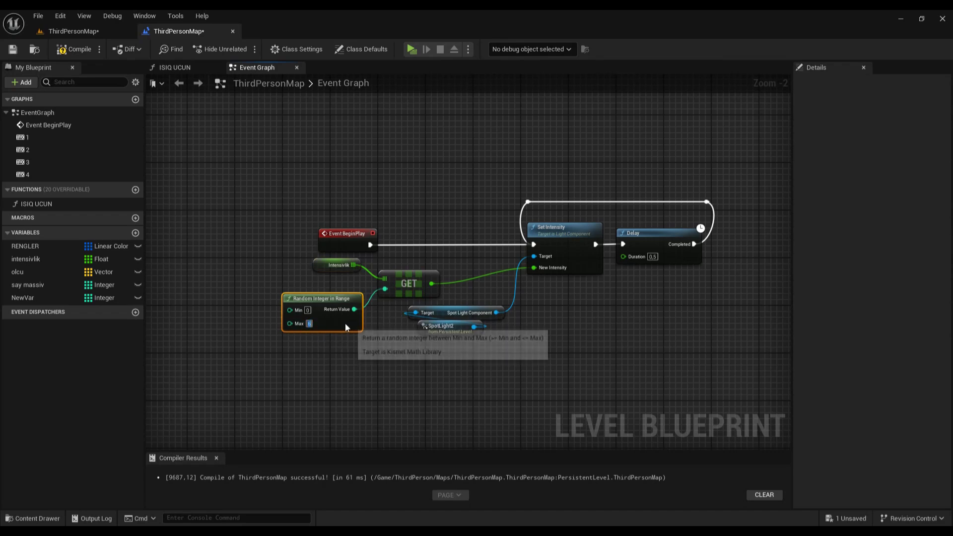
{"action": "right_click_drag", "start_coordinate": [574, 335], "coordinate": [478, 333]}
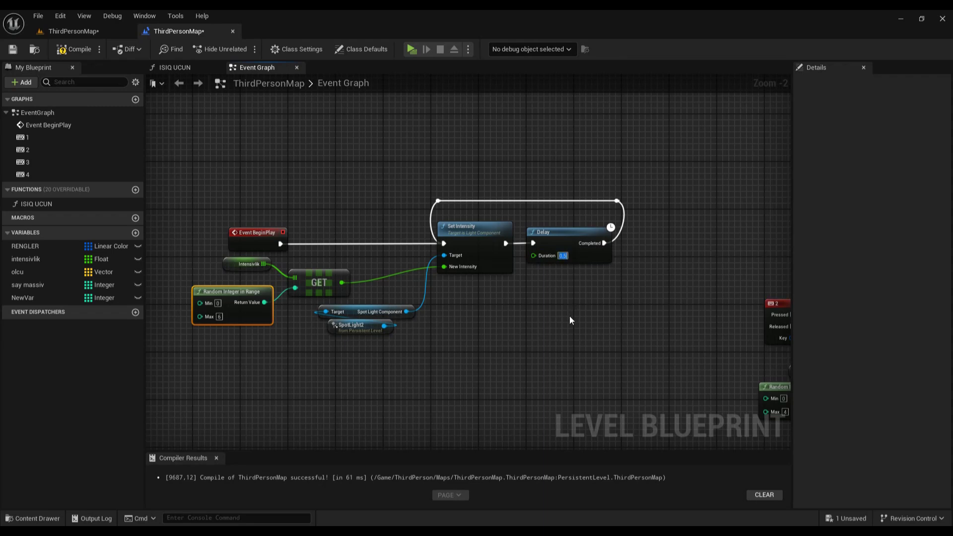
{"action": "left_click", "coordinate": [574, 287]}
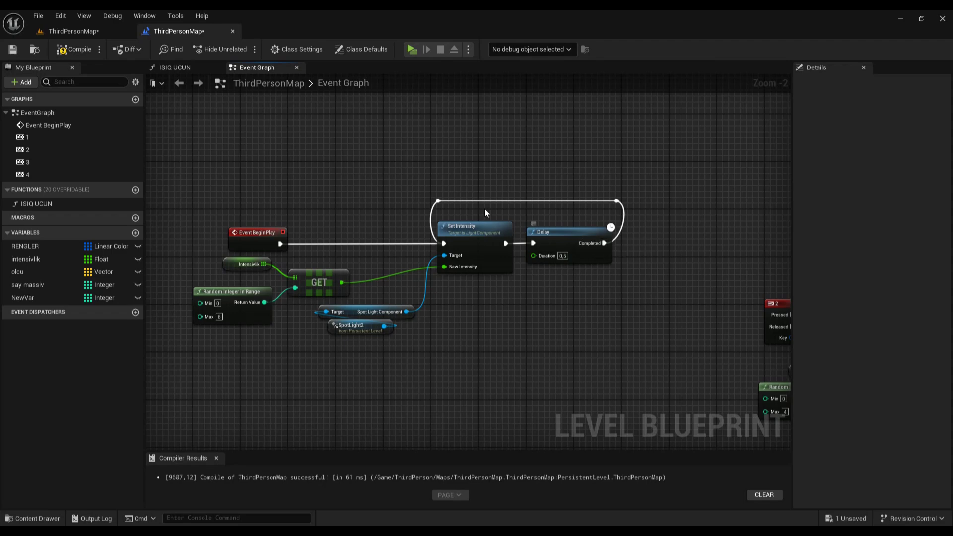
{"action": "right_click_drag", "start_coordinate": [422, 187], "coordinate": [463, 164]}
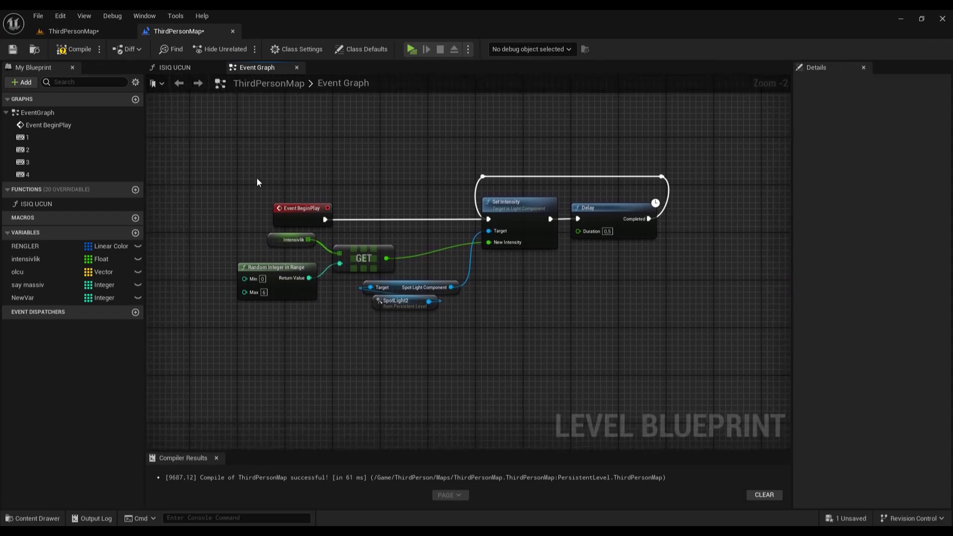
{"action": "left_click_drag", "start_coordinate": [340, 224], "coordinate": [343, 225]}
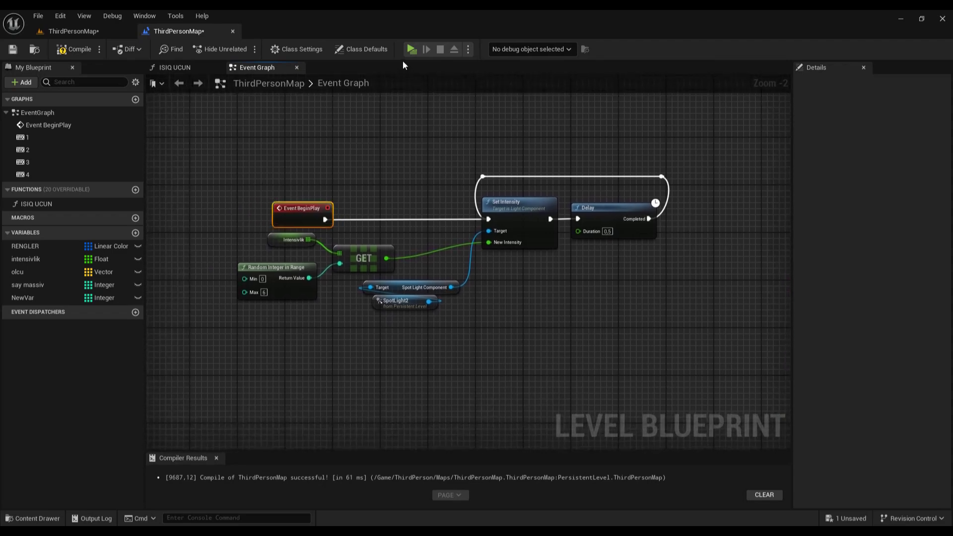
{"action": "left_click_drag", "start_coordinate": [616, 239], "coordinate": [614, 237]}
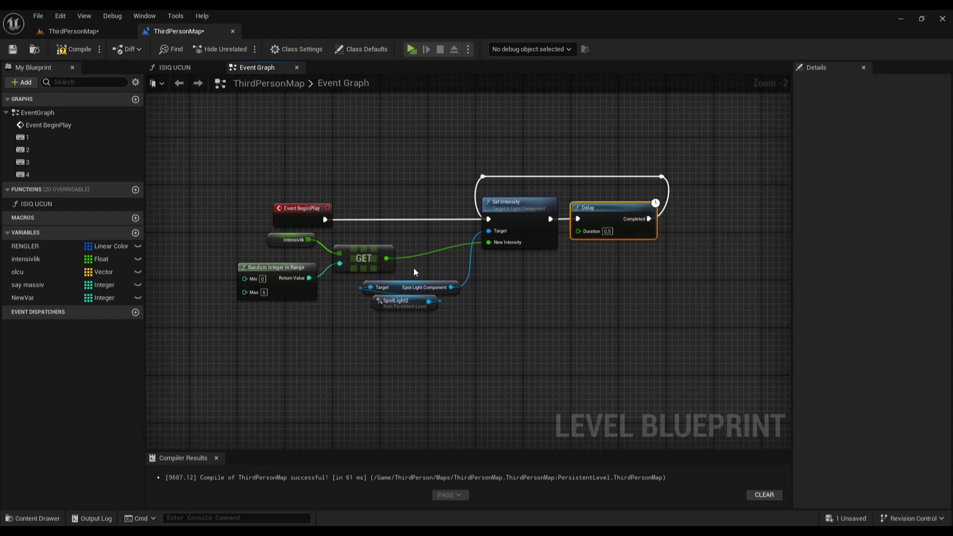
{"action": "left_click_drag", "start_coordinate": [341, 323], "coordinate": [387, 292]}
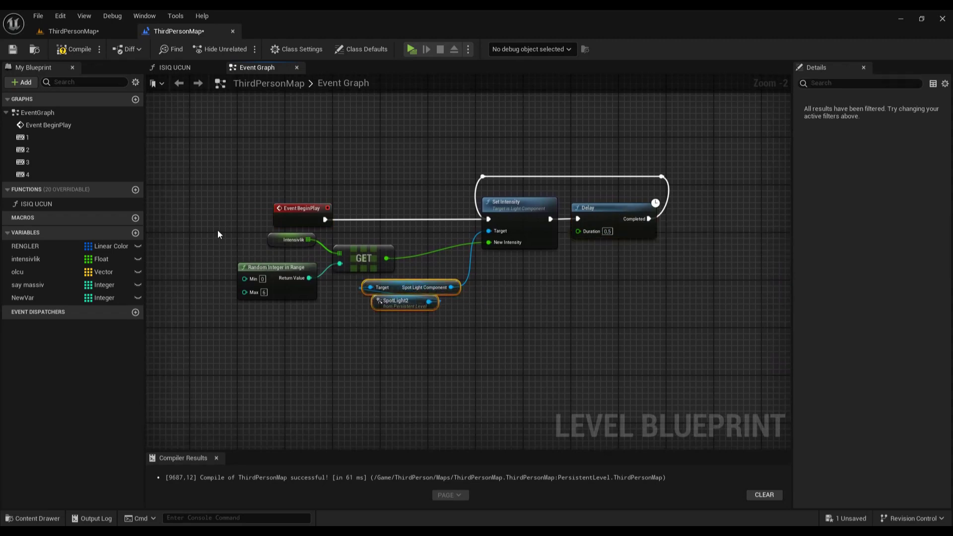
{"action": "left_click_drag", "start_coordinate": [228, 230], "coordinate": [288, 251]}
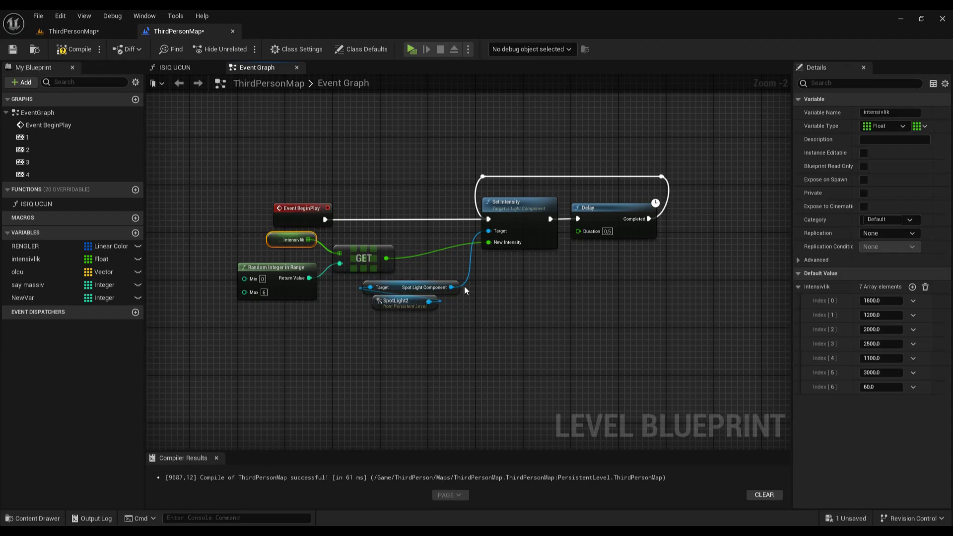
{"action": "right_click_drag", "start_coordinate": [464, 290], "coordinate": [483, 224]}
Compile the Level Blueprint, then box-select the spawner's TargetPoint and array nodes.
{"action": "scroll", "coordinate": [506, 294], "scroll_direction": "down", "scroll_amount": 3}
{"action": "scroll", "coordinate": [455, 358], "scroll_direction": "up", "scroll_amount": 2}
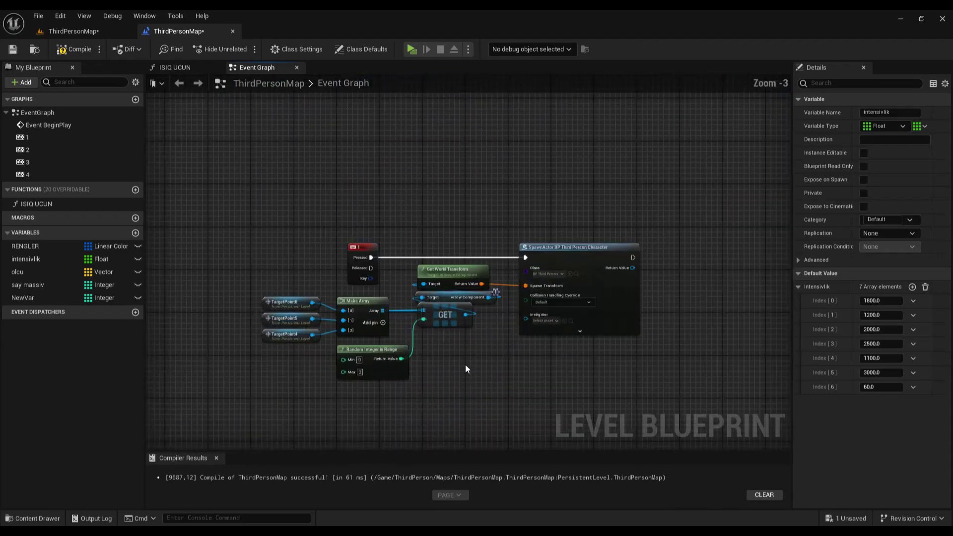
{"action": "scroll", "coordinate": [497, 365], "scroll_direction": "up", "scroll_amount": 1}
{"action": "right_click_drag", "start_coordinate": [502, 374], "coordinate": [473, 336]}
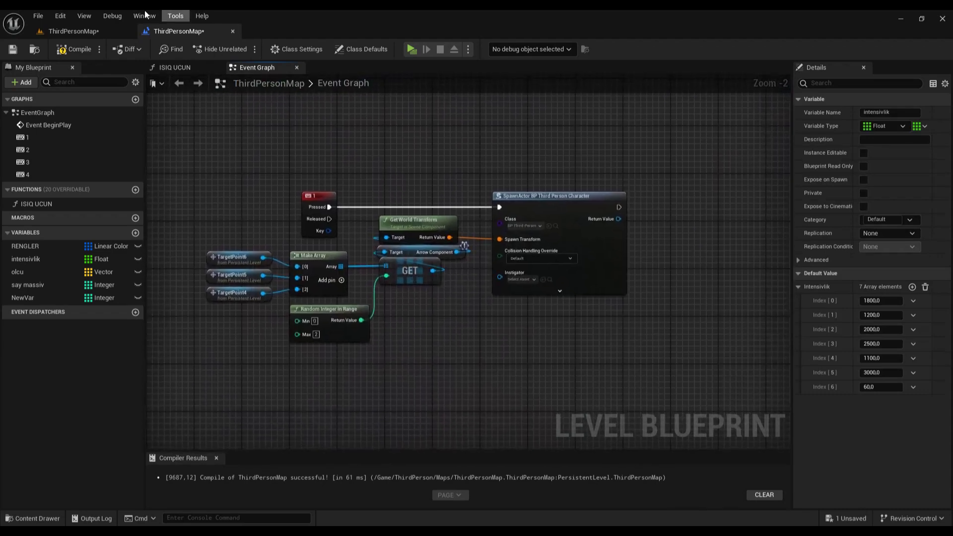
{"action": "left_click", "coordinate": [72, 52]}
{"action": "left_click", "coordinate": [76, 29]}
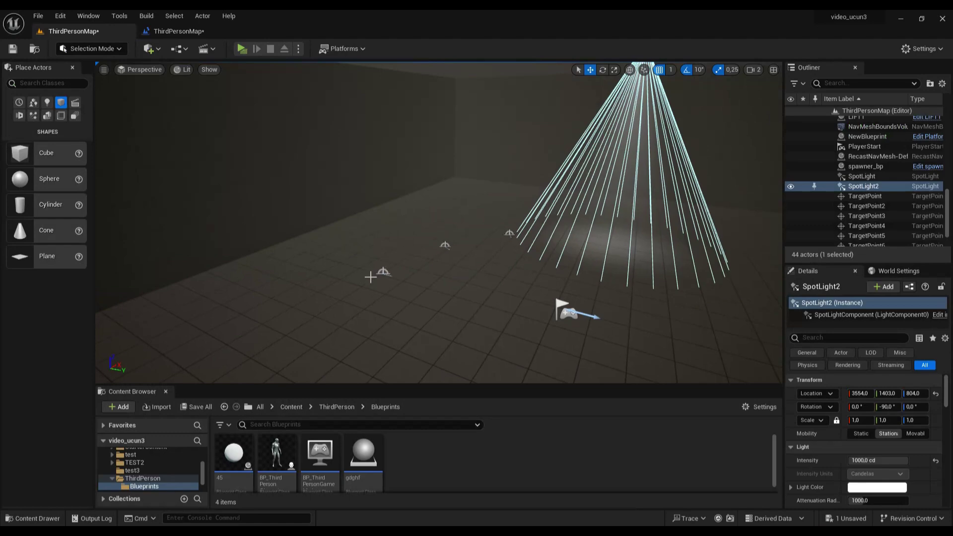
{"action": "left_click", "coordinate": [205, 29]}
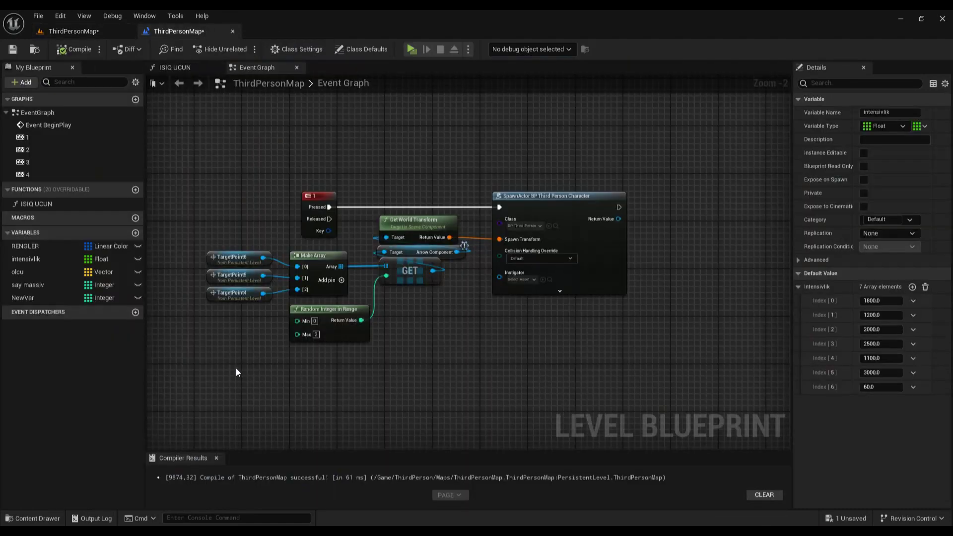
{"action": "left_click_drag", "start_coordinate": [202, 348], "coordinate": [418, 254]}
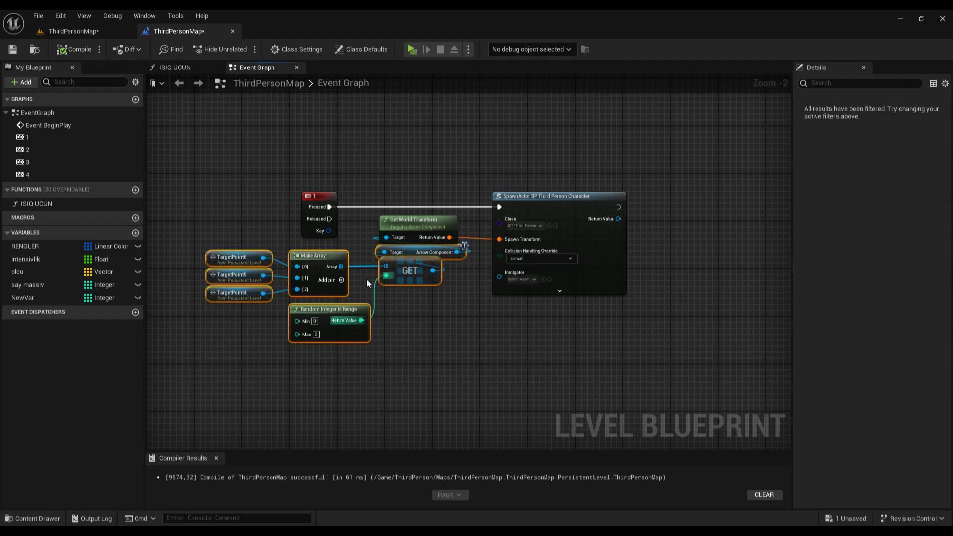
Select TargetPoint6, TargetPoint5 and TargetPoint4 in the level and drag them into the Level Blueprint.
{"action": "left_click", "coordinate": [99, 32]}
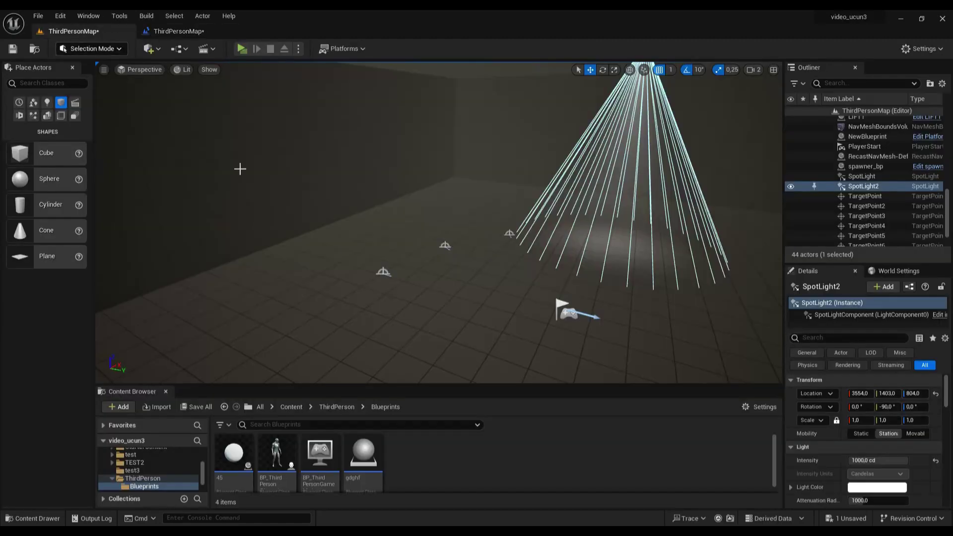
{"action": "left_click", "coordinate": [382, 271]}
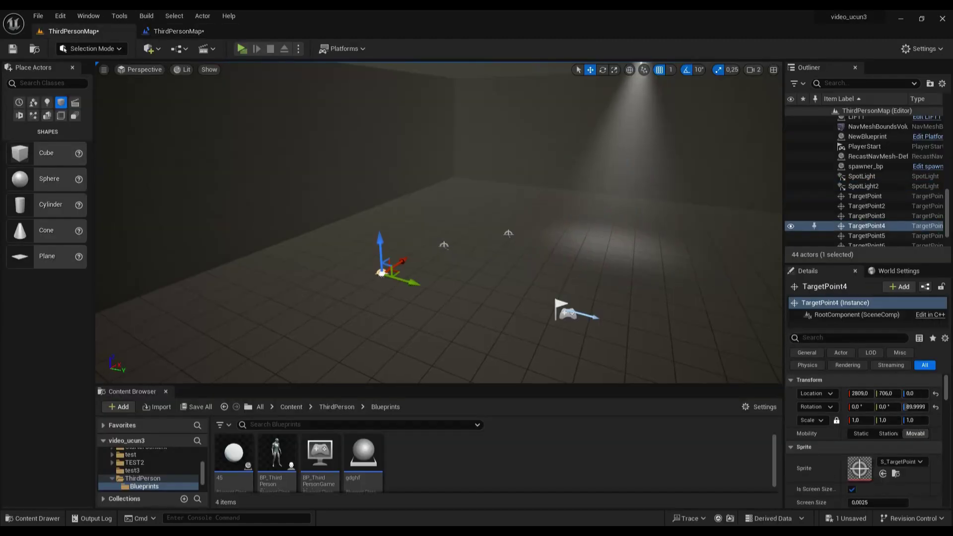
{"action": "left_click", "coordinate": [445, 245]}
{"action": "scroll", "coordinate": [507, 231], "scroll_direction": "down", "scroll_amount": 1}
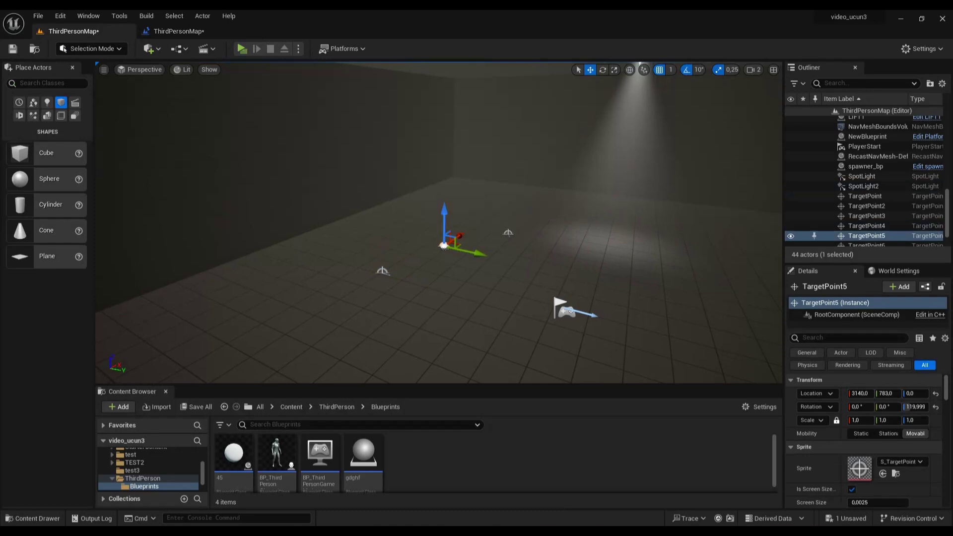
{"action": "left_click", "coordinate": [508, 232]}
{"action": "right_click_drag", "start_coordinate": [507, 231], "coordinate": [508, 231]}
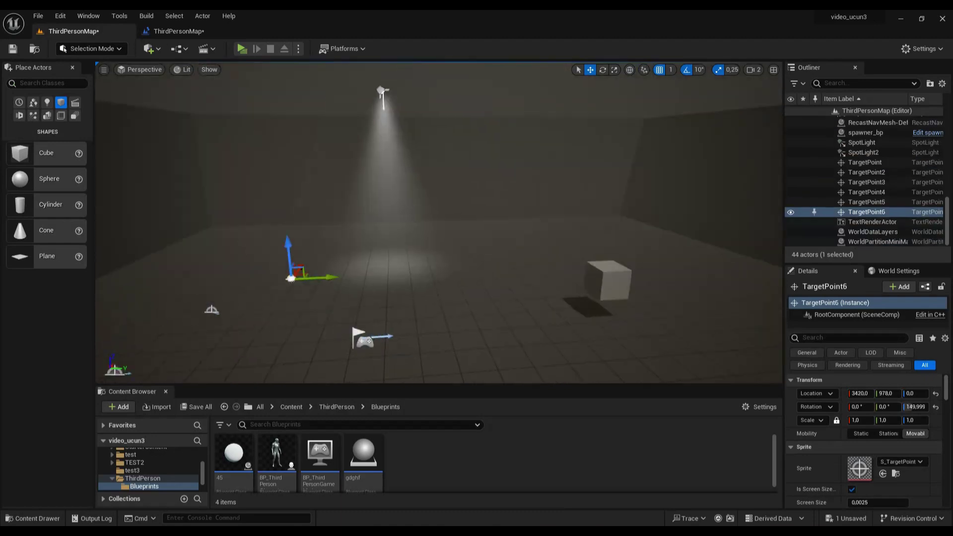
{"action": "right_click_drag", "start_coordinate": [440, 274], "coordinate": [440, 273]}
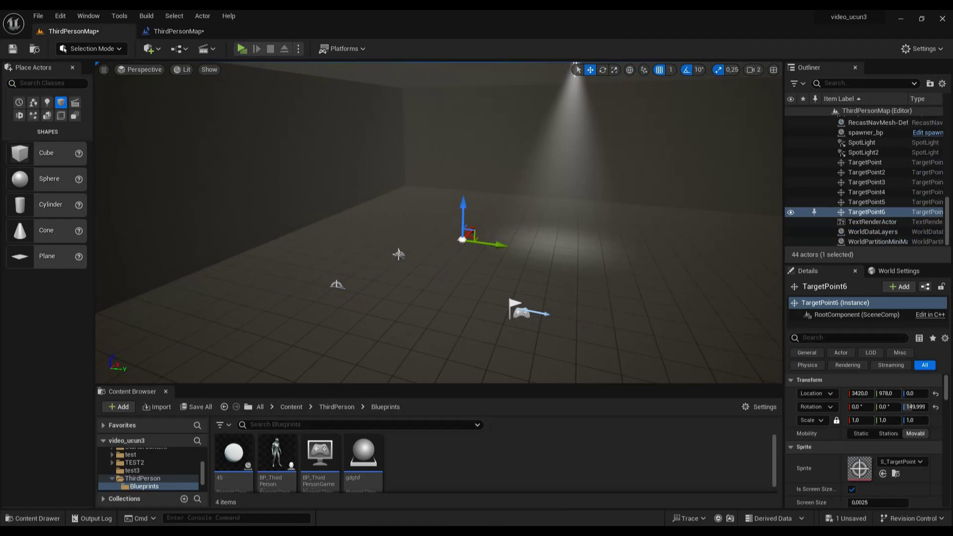
{"action": "left_click", "coordinate": [399, 255], "text": "ctrl"}
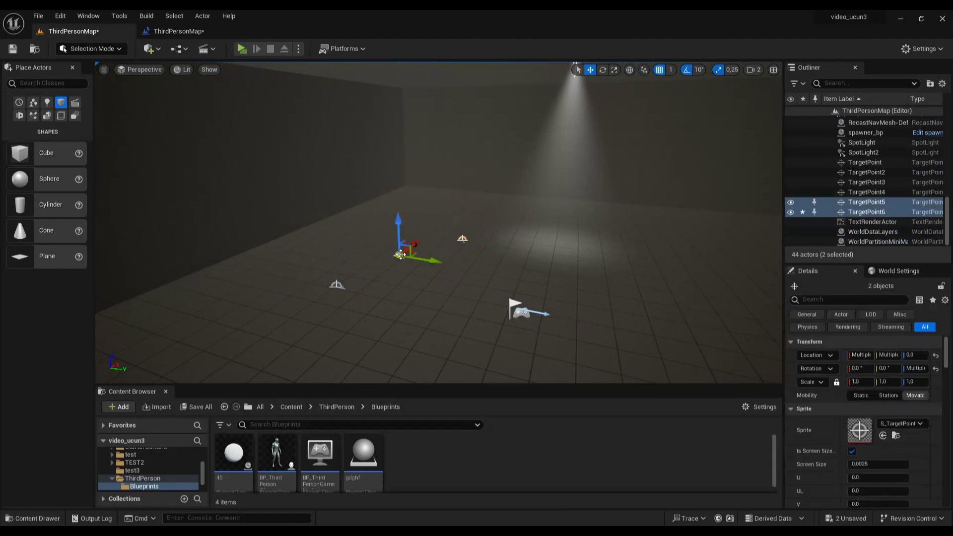
{"action": "left_click", "coordinate": [337, 286], "text": "ctrl"}
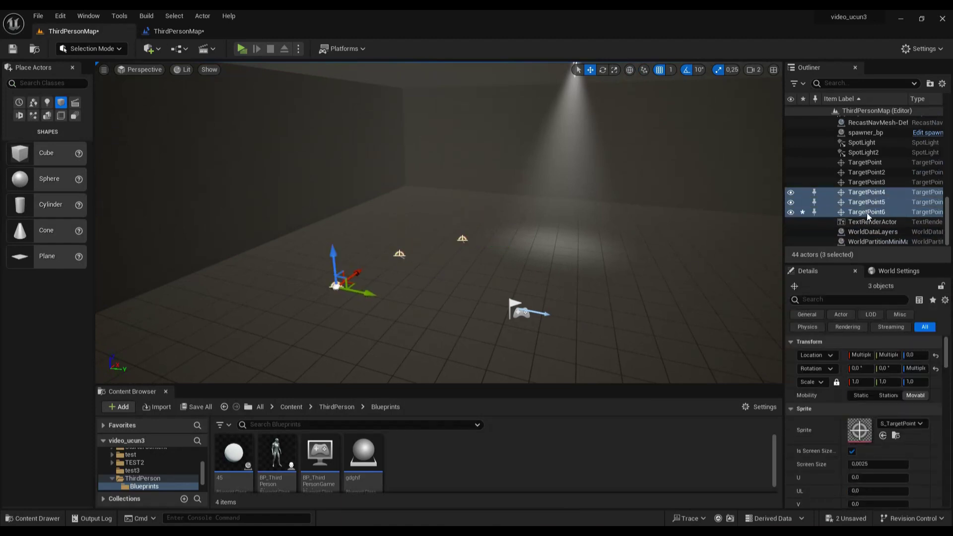
{"action": "left_click_drag", "start_coordinate": [863, 203], "coordinate": [277, 130]}
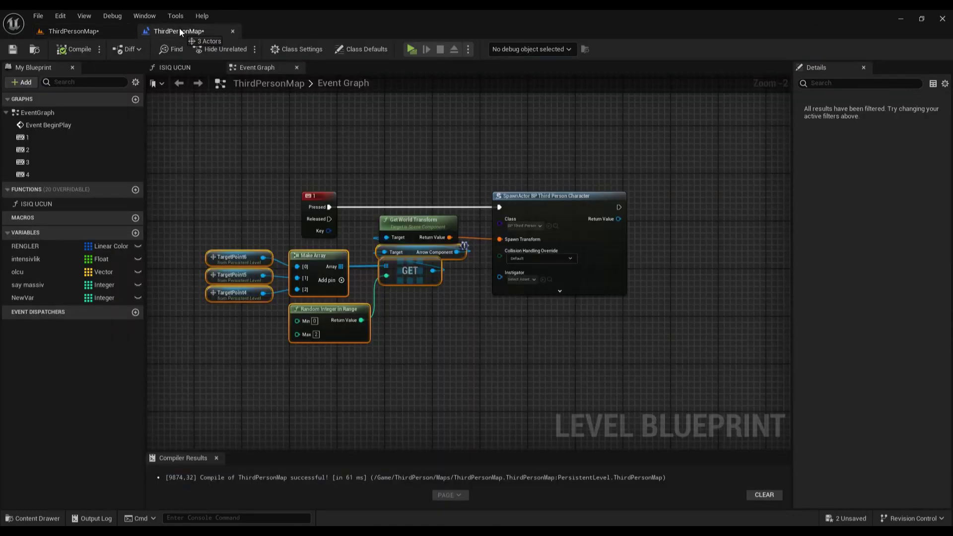
{"action": "mouse_move", "coordinate": [200, 41]}
{"action": "left_mouse_down"}
{"action": "mouse_move", "coordinate": [237, 392]}
{"action": "mouse_move", "coordinate": [214, 353]}
{"action": "left_mouse_up"}
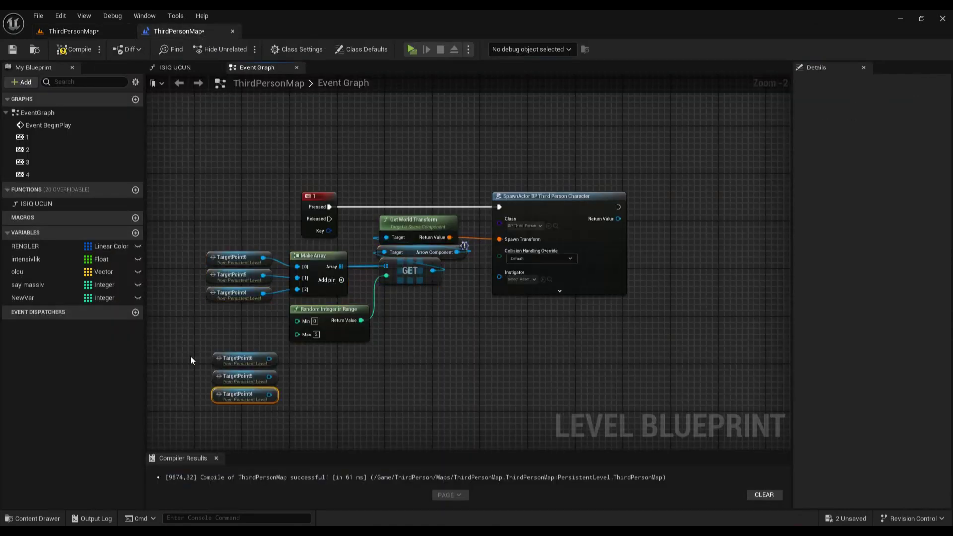
{"action": "key", "text": "Delete"}
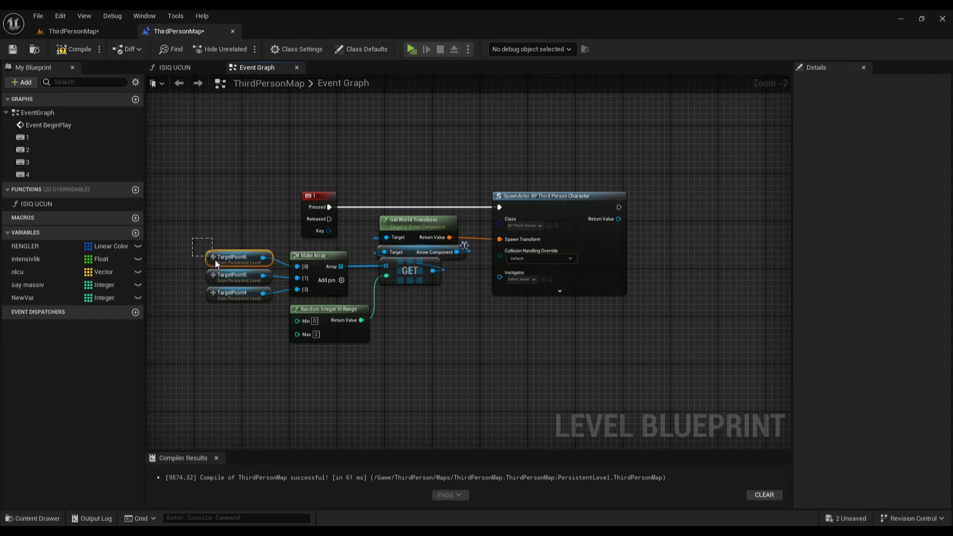
{"action": "mouse_move", "coordinate": [269, 311]}
{"action": "left_mouse_down"}
{"action": "mouse_move", "coordinate": [280, 312]}
{"action": "mouse_move", "coordinate": [271, 307]}
{"action": "left_mouse_up"}
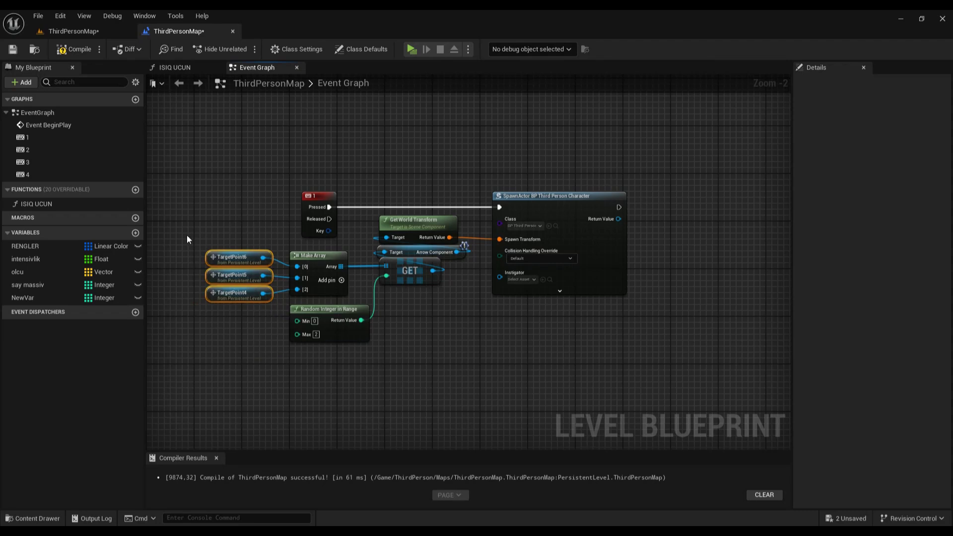
{"action": "left_click_drag", "start_coordinate": [187, 235], "coordinate": [279, 314]}
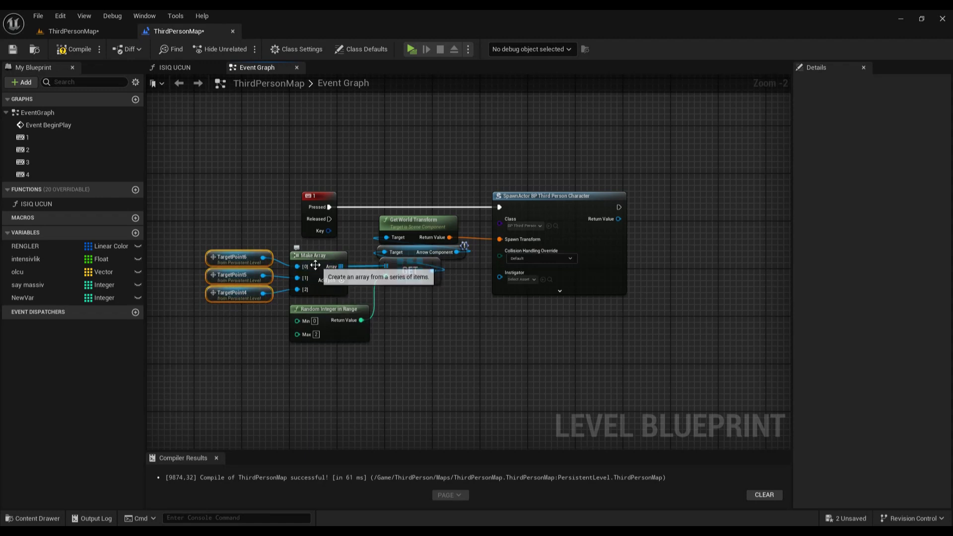
Try a new three-input Make Array fed by TargetPoint6, then delete it.
{"action": "left_click_drag", "start_coordinate": [264, 258], "coordinate": [323, 382]}
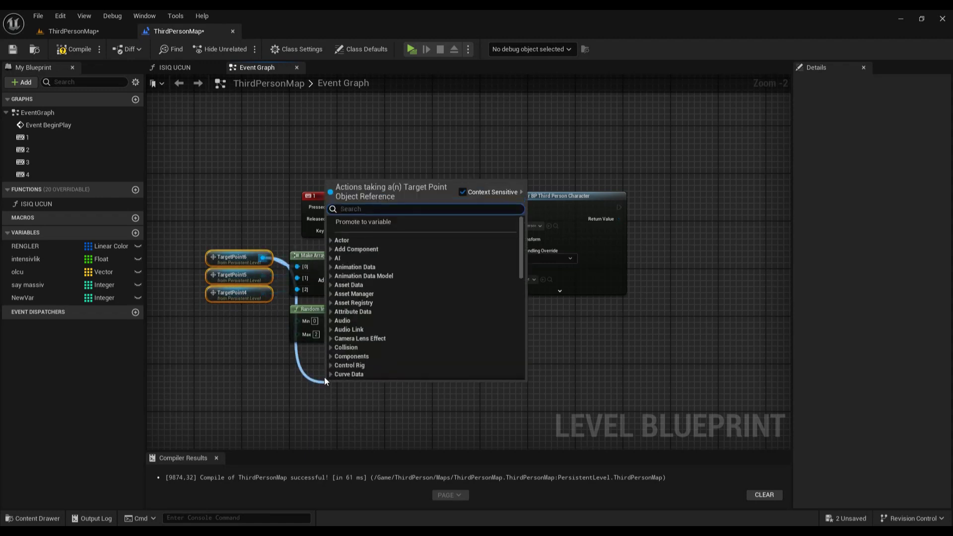
{"action": "type", "text": "make"}
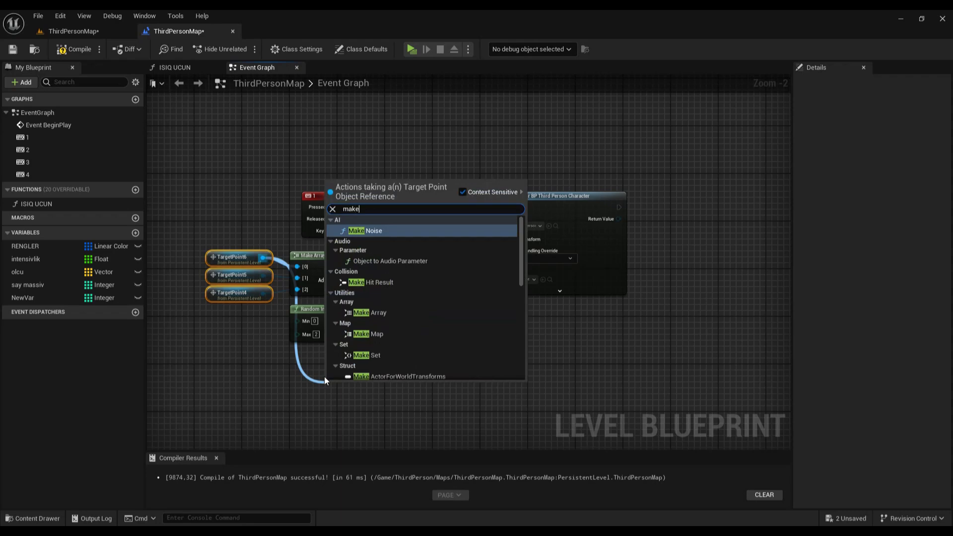
{"action": "left_click", "coordinate": [374, 314]}
{"action": "left_click_drag", "start_coordinate": [349, 396], "coordinate": [350, 373]}
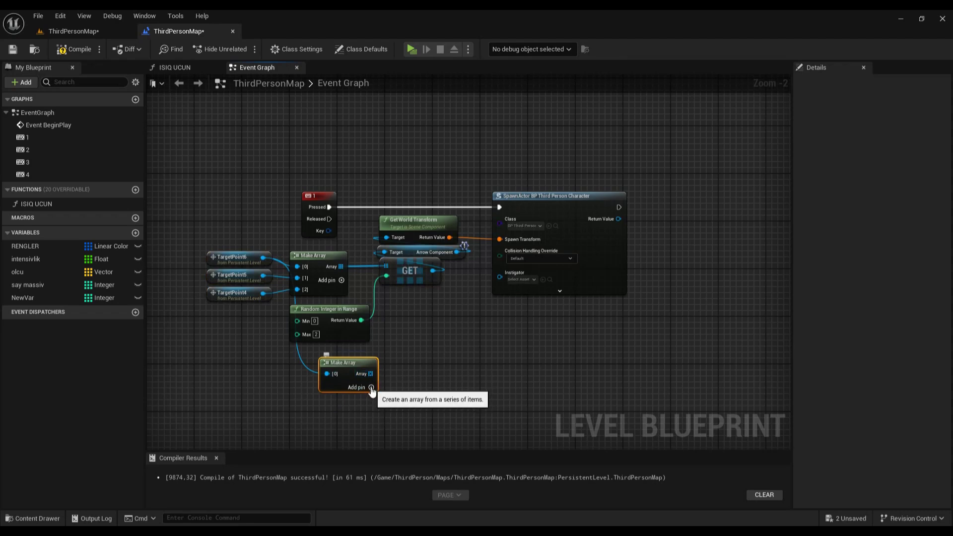
{"action": "left_click", "coordinate": [372, 389]}
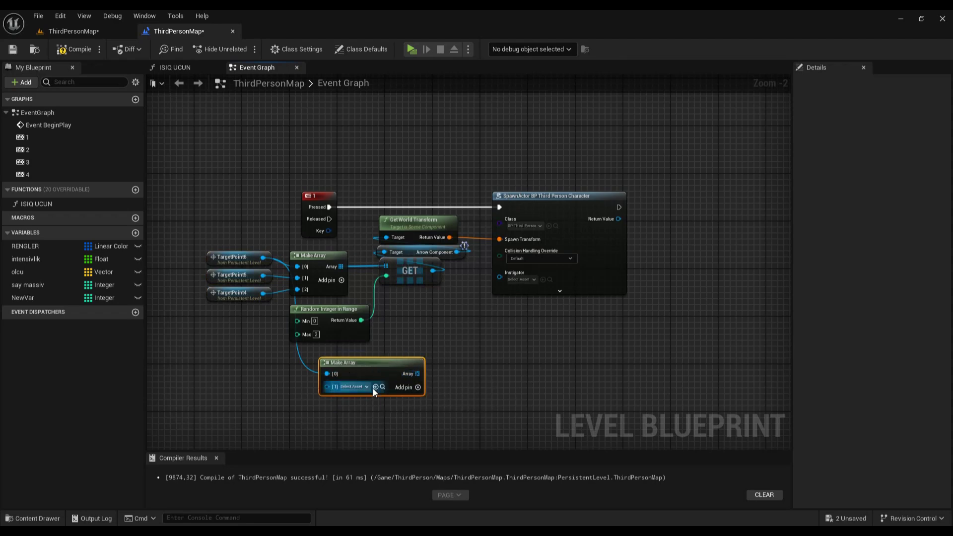
{"action": "left_click", "coordinate": [418, 388]}
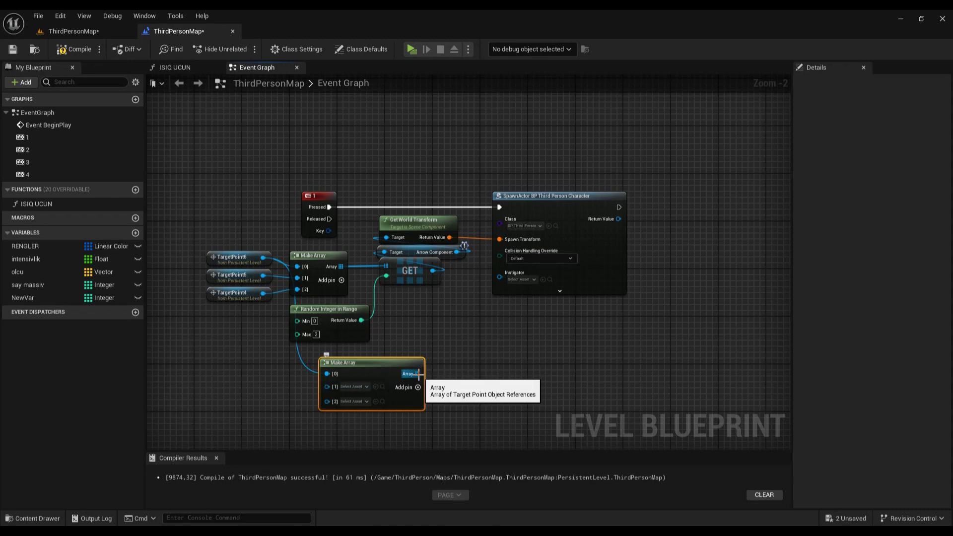
{"action": "left_click_drag", "start_coordinate": [419, 374], "coordinate": [472, 360]}
{"action": "left_click", "coordinate": [379, 375]}
{"action": "key", "text": "Delete"}
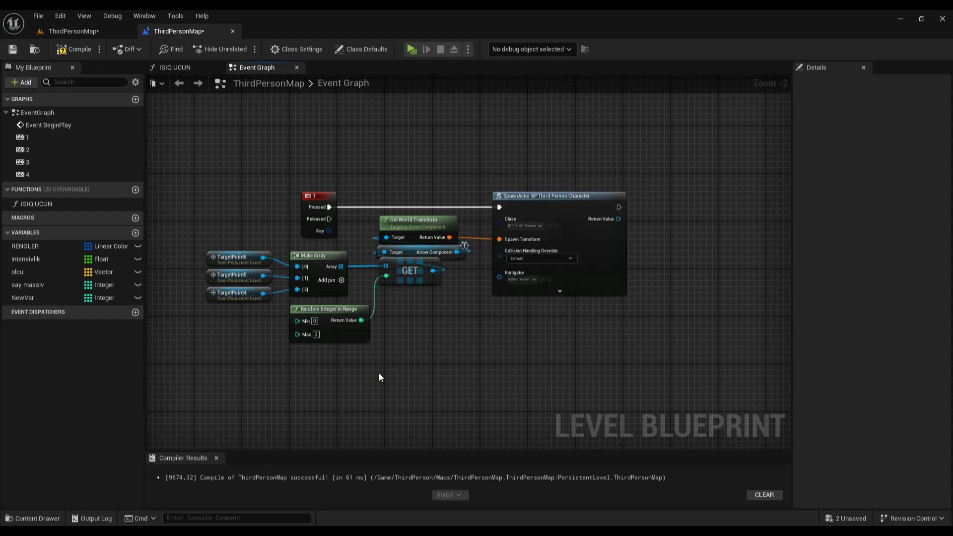
Wire the original Make Array's output into the GET node's array input.
{"action": "left_click_drag", "start_coordinate": [200, 230], "coordinate": [275, 315]}
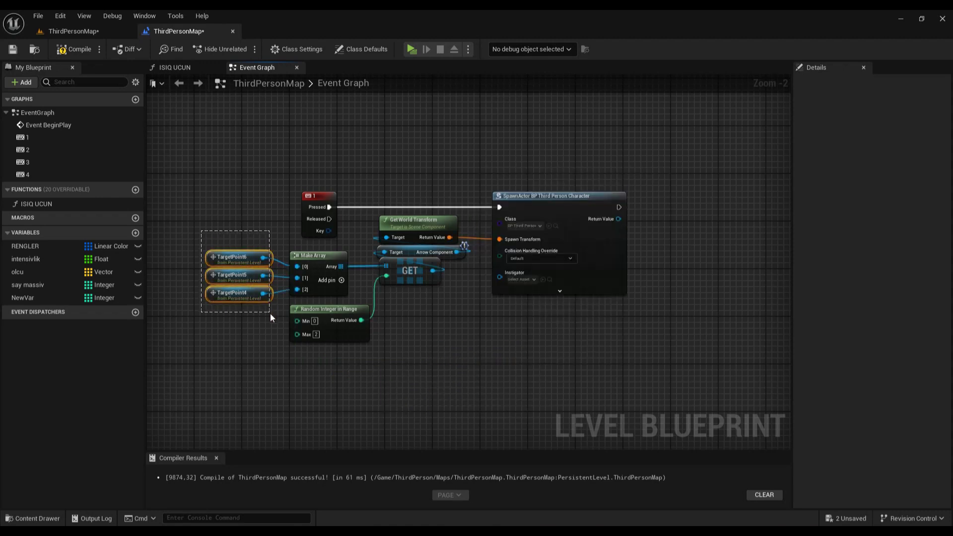
{"action": "left_click_drag", "start_coordinate": [195, 232], "coordinate": [279, 326]}
{"action": "mouse_move", "coordinate": [281, 244]}
{"action": "left_mouse_down"}
{"action": "mouse_move", "coordinate": [333, 296]}
{"action": "mouse_move", "coordinate": [379, 296]}
{"action": "left_mouse_up"}
{"action": "left_click_drag", "start_coordinate": [341, 267], "coordinate": [386, 266]}
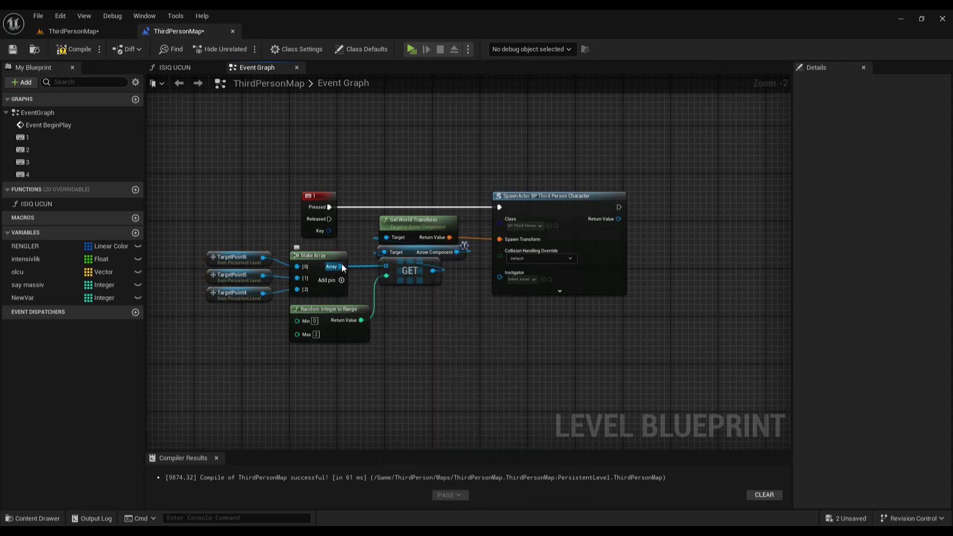
{"action": "left_click", "coordinate": [411, 268]}
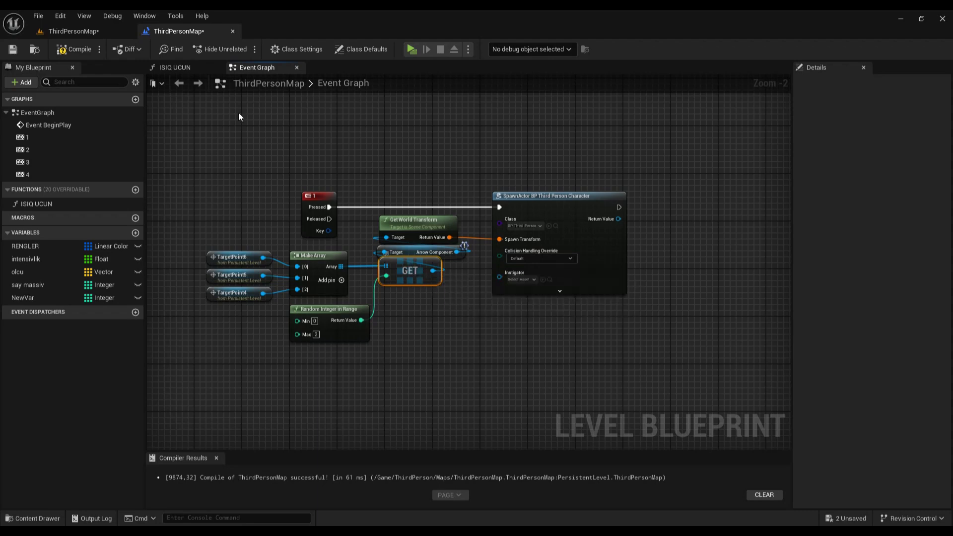
{"action": "right_click_drag", "start_coordinate": [257, 176], "coordinate": [374, 383]}
Move the Say Massiv and GET nodes in the green ref comment up-left, then pan back to the spawner.
{"action": "scroll", "coordinate": [464, 337], "scroll_direction": "down", "scroll_amount": 4}
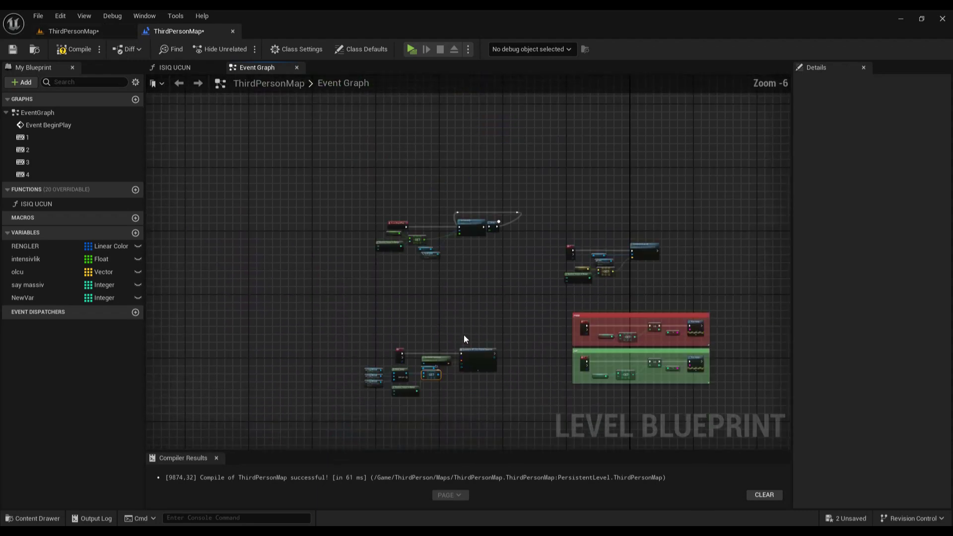
{"action": "right_click_drag", "start_coordinate": [464, 336], "coordinate": [312, 363]}
{"action": "scroll", "coordinate": [406, 367], "scroll_direction": "up", "scroll_amount": 3}
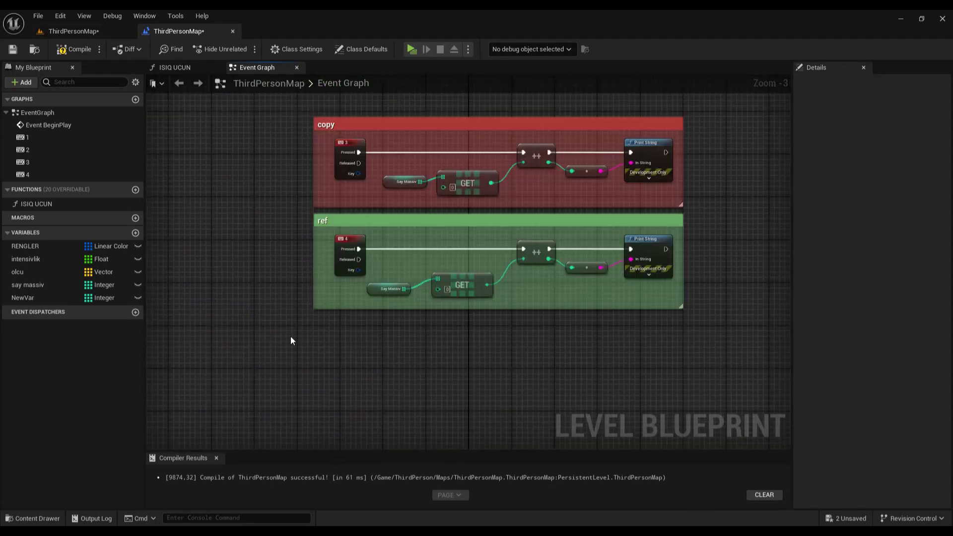
{"action": "left_click_drag", "start_coordinate": [291, 336], "coordinate": [698, 209]}
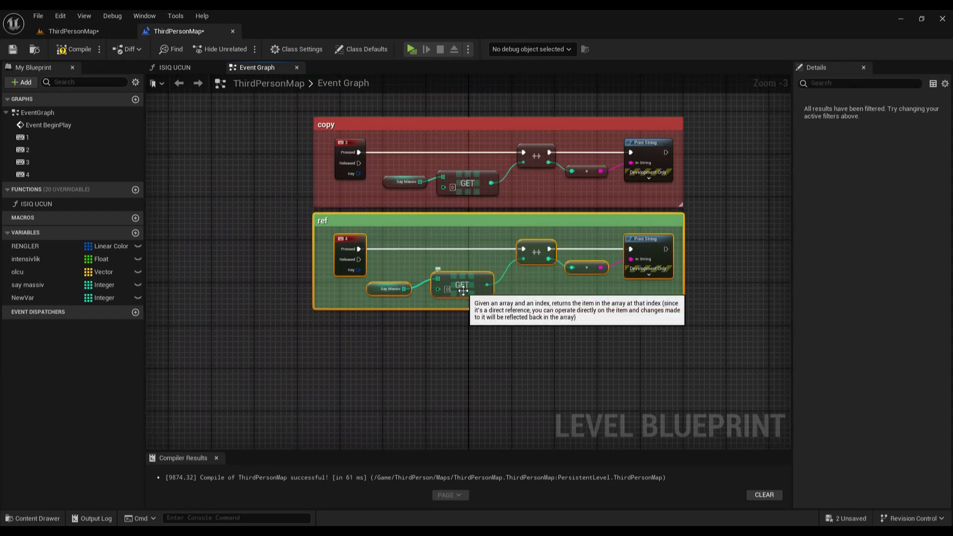
{"action": "left_click", "coordinate": [396, 268]}
{"action": "mouse_move", "coordinate": [396, 268]}
{"action": "left_mouse_down"}
{"action": "mouse_move", "coordinate": [479, 296]}
{"action": "mouse_move", "coordinate": [479, 281]}
{"action": "left_mouse_up"}
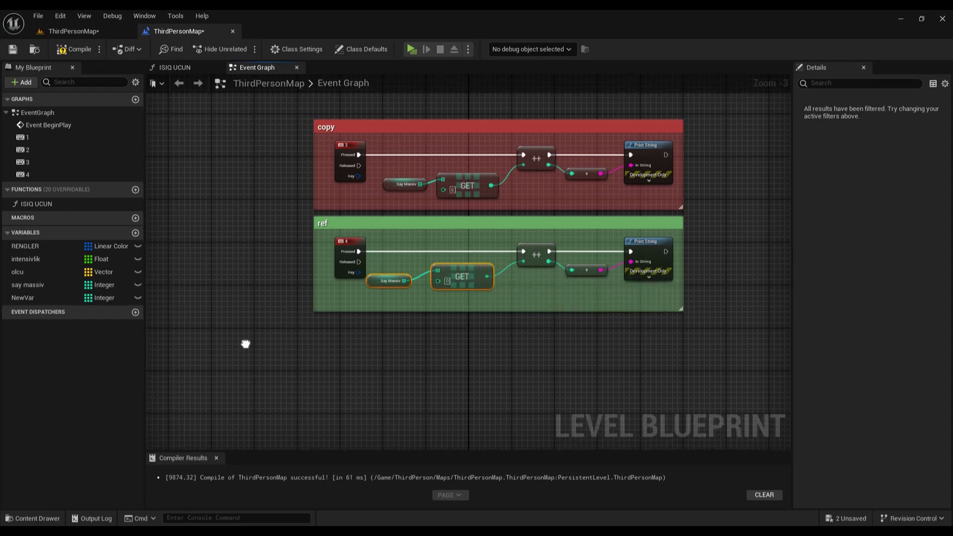
{"action": "right_click_drag", "start_coordinate": [244, 341], "coordinate": [500, 392]}
{"action": "mouse_move", "coordinate": [218, 389]}
{"action": "right_mouse_down"}
{"action": "mouse_move", "coordinate": [372, 371]}
{"action": "mouse_move", "coordinate": [458, 339]}
{"action": "right_mouse_up"}
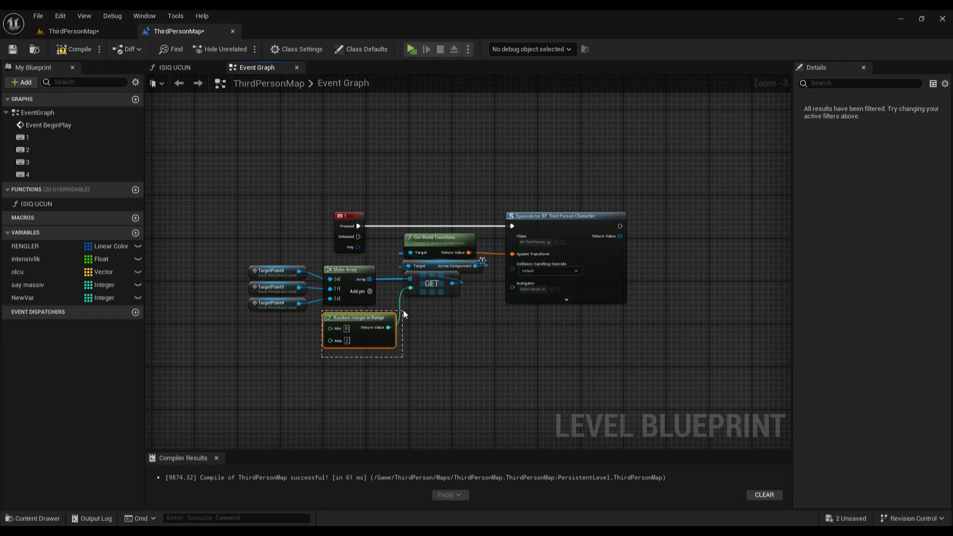
{"action": "left_click_drag", "start_coordinate": [322, 357], "coordinate": [403, 311]}
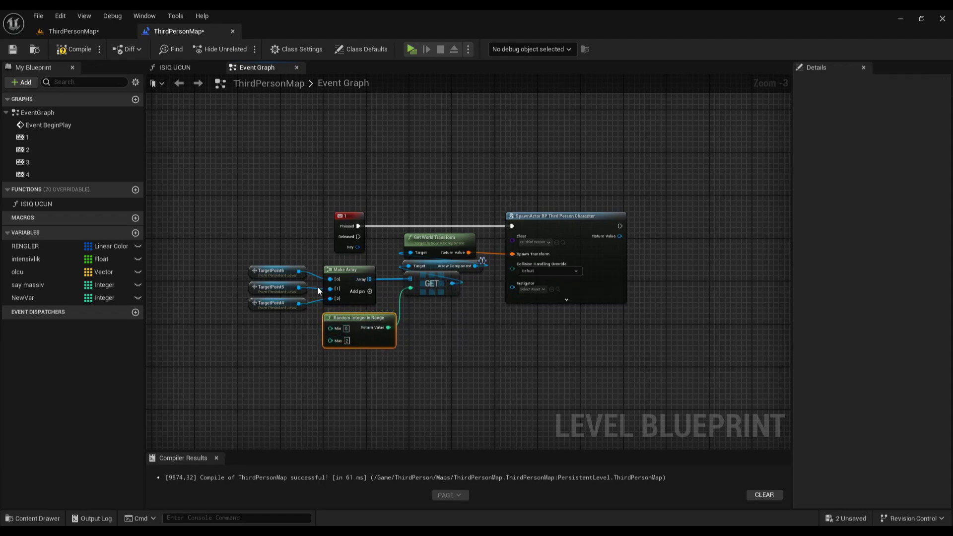
{"action": "left_click_drag", "start_coordinate": [242, 265], "coordinate": [303, 311]}
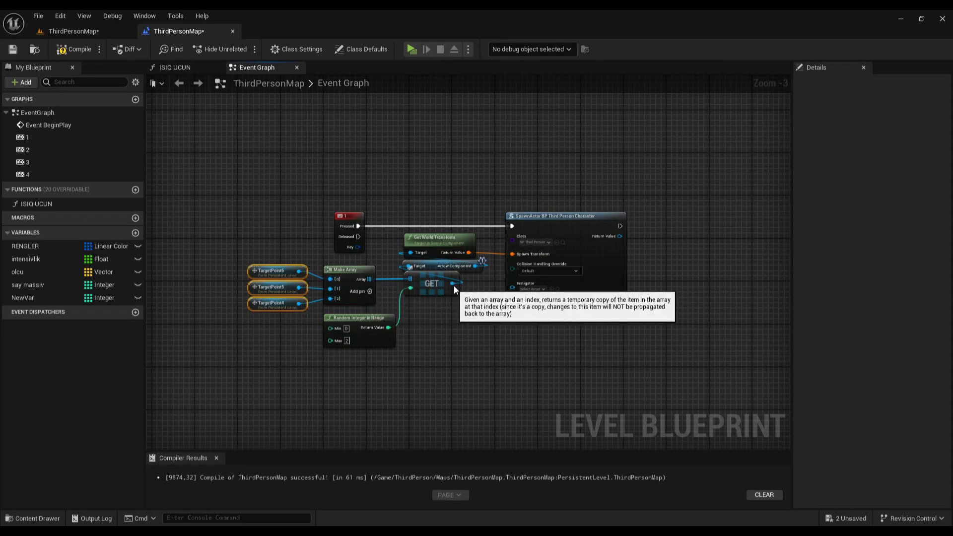
{"action": "left_click_drag", "start_coordinate": [453, 283], "coordinate": [481, 349]}
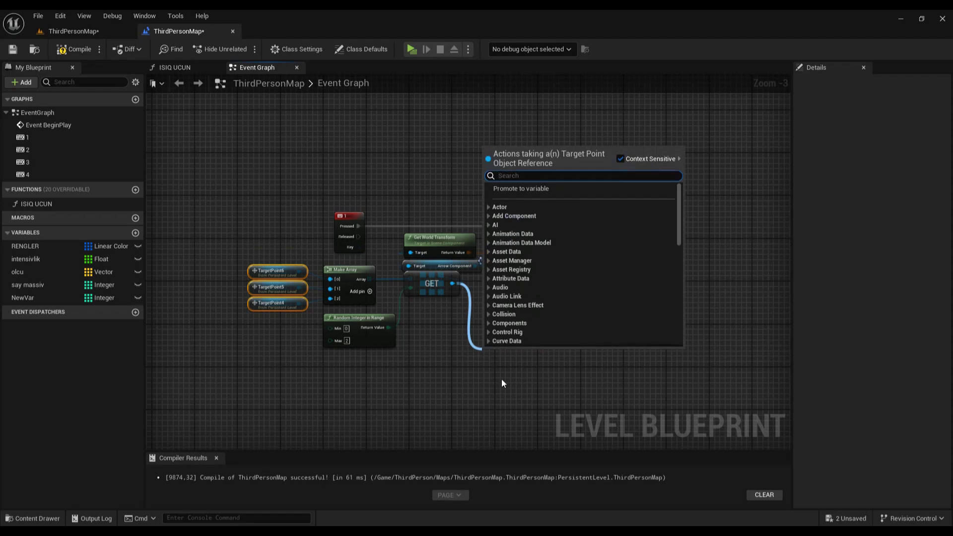
{"action": "type", "text": "get"}
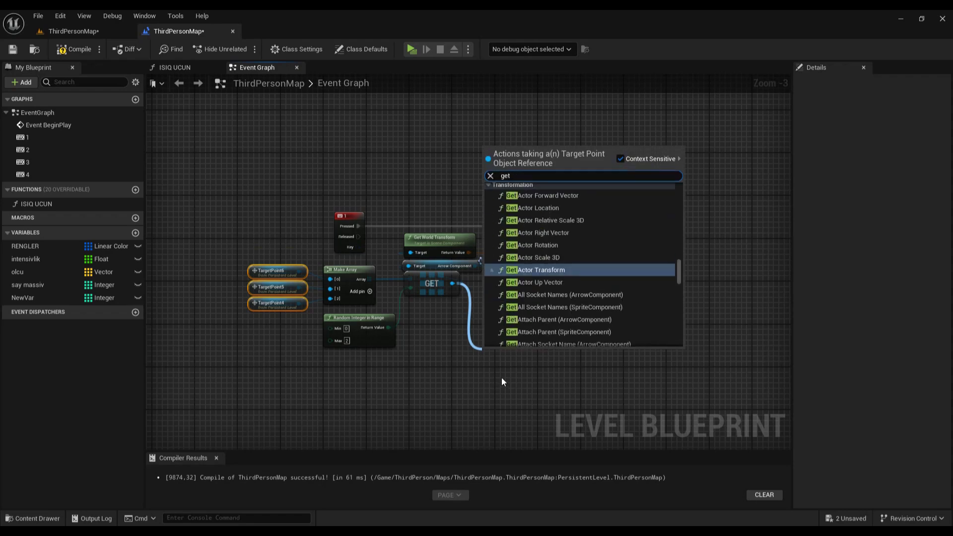
{"action": "type", "text": " world"}
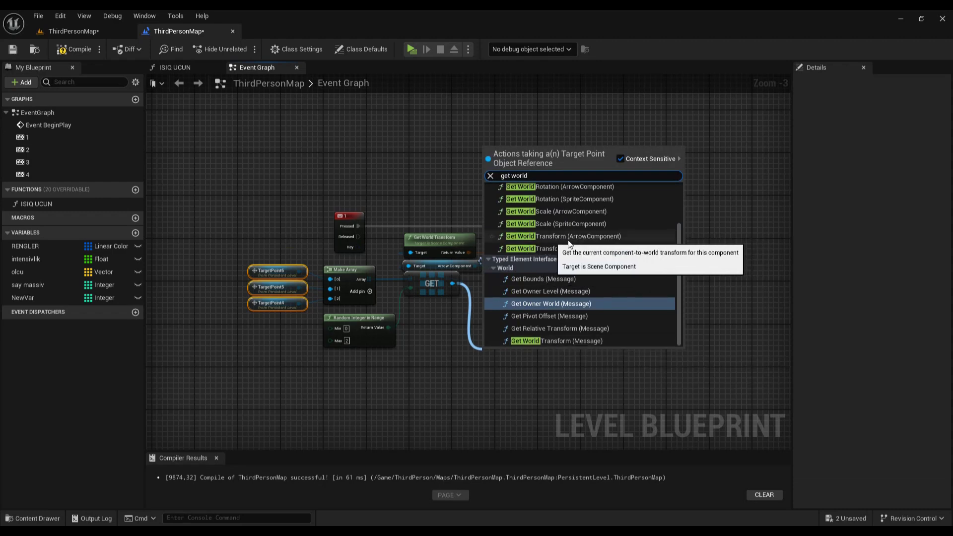
{"action": "left_click", "coordinate": [552, 237]}
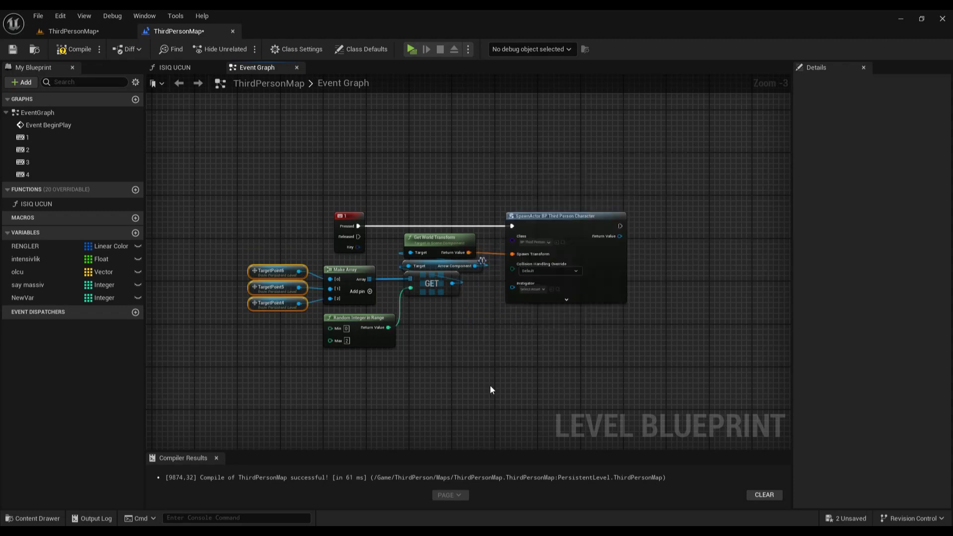
Shift the SpawnActor node right, then play-test spawning characters at the target points.
{"action": "left_click", "coordinate": [448, 260]}
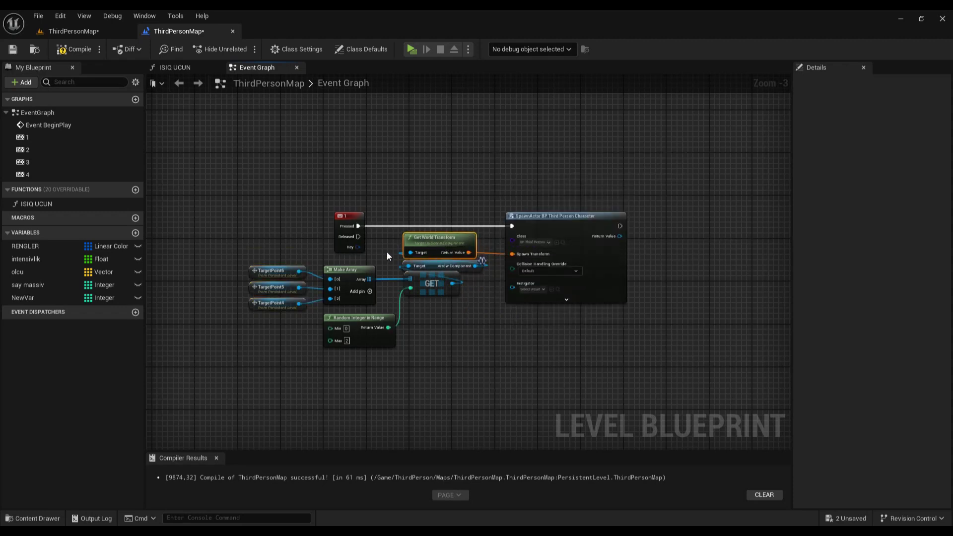
{"action": "left_click_drag", "start_coordinate": [413, 261], "coordinate": [417, 265]}
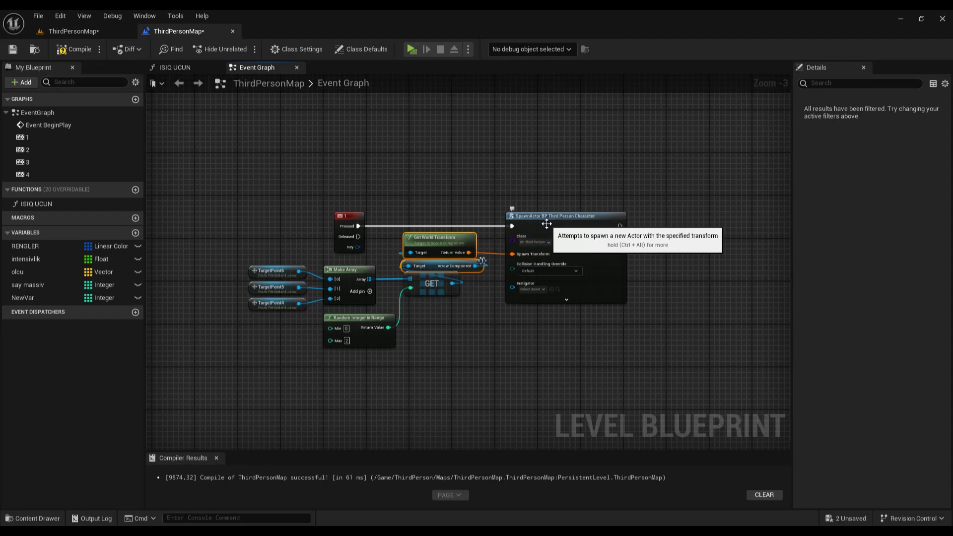
{"action": "left_click_drag", "start_coordinate": [555, 229], "coordinate": [587, 229]}
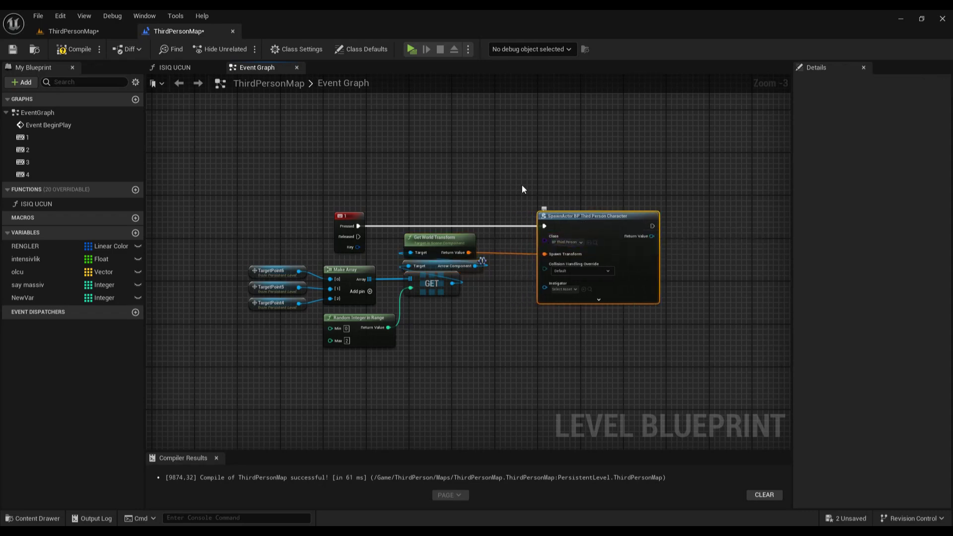
{"action": "mouse_move", "coordinate": [731, 341]}
{"action": "left_mouse_down"}
{"action": "mouse_move", "coordinate": [688, 367]}
{"action": "mouse_move", "coordinate": [671, 361]}
{"action": "left_mouse_up"}
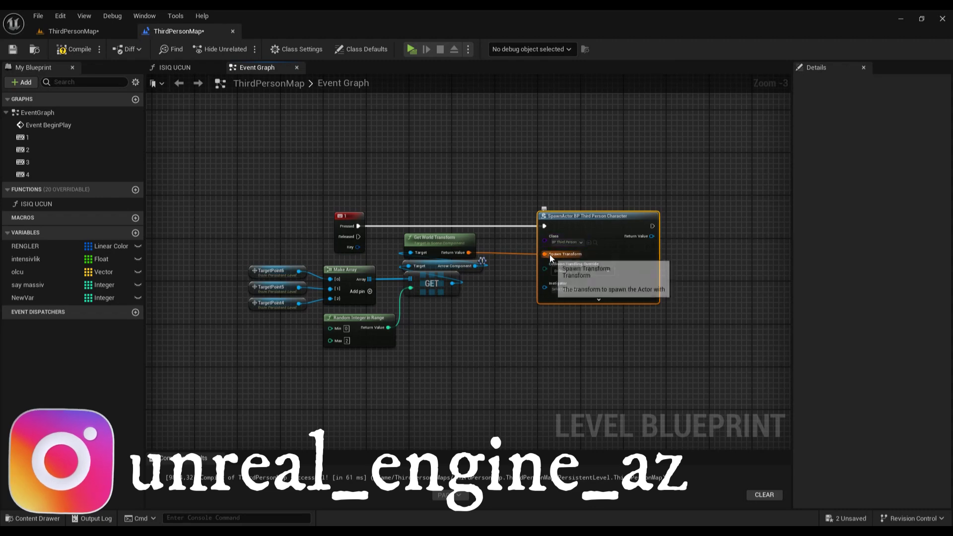
{"action": "mouse_move", "coordinate": [555, 254]}
{"action": "left_mouse_down"}
{"action": "mouse_move", "coordinate": [510, 284]}
{"action": "mouse_move", "coordinate": [469, 252]}
{"action": "left_mouse_up"}
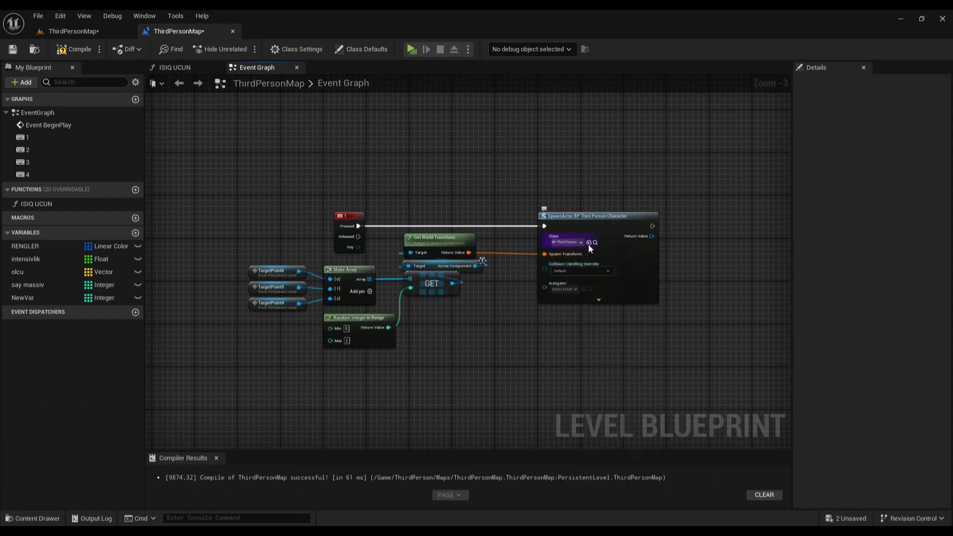
{"action": "scroll", "coordinate": [588, 245], "scroll_direction": "up", "scroll_amount": 2}
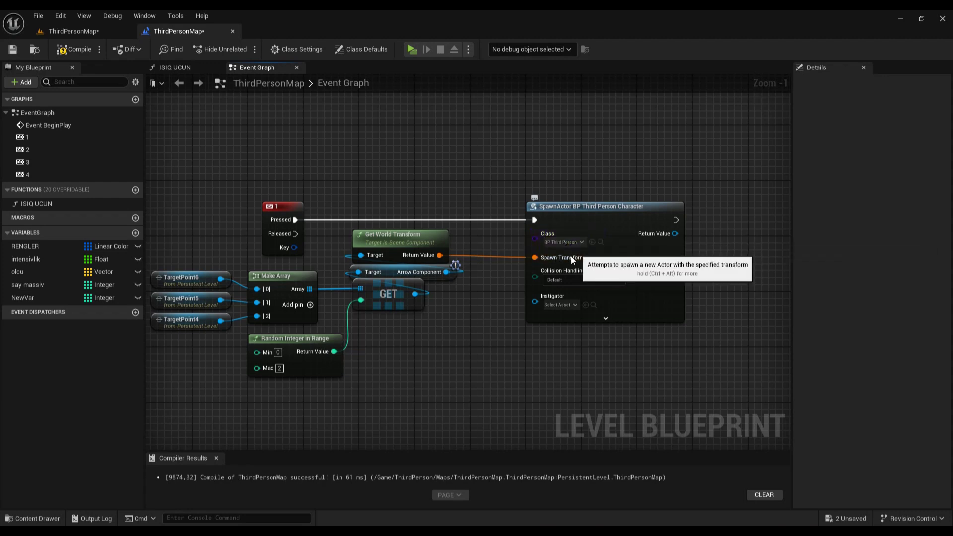
{"action": "left_click", "coordinate": [410, 50]}
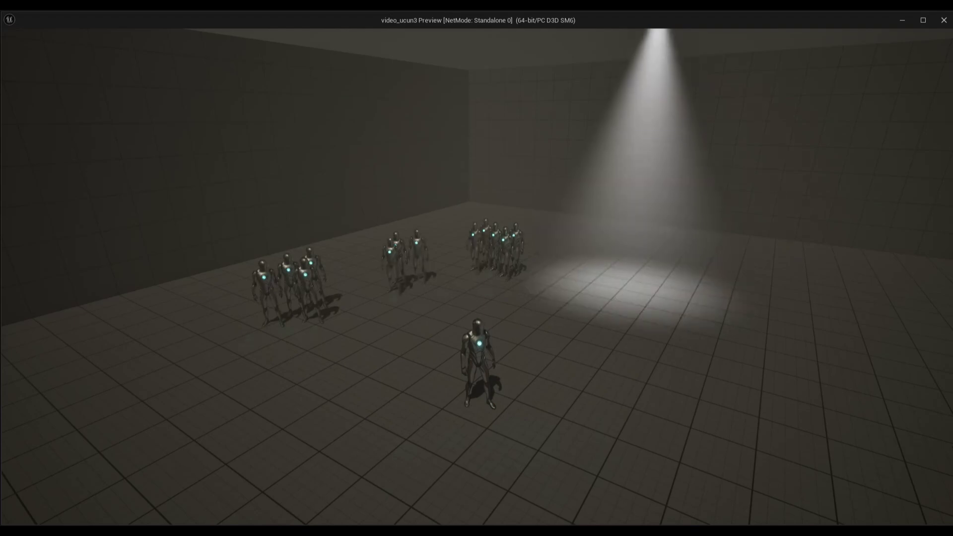
{"action": "key", "text": "Escape"}
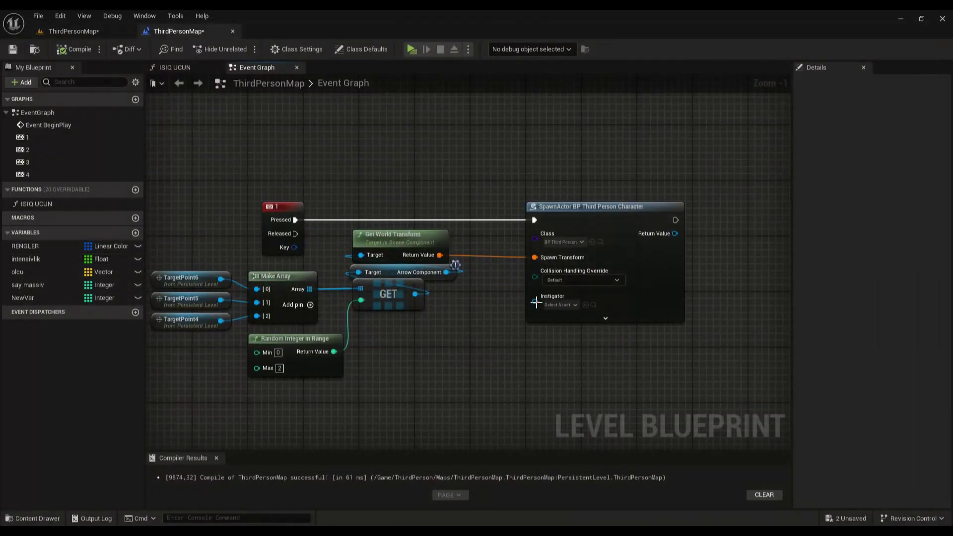
Navigate the graph to the key 2 Set World Scale 3D cube-scaling nodes.
{"action": "right_click_drag", "start_coordinate": [548, 359], "coordinate": [536, 355]}
{"action": "scroll", "coordinate": [510, 315], "scroll_direction": "down", "scroll_amount": 3}
{"action": "right_click_drag", "start_coordinate": [510, 315], "coordinate": [298, 345]}
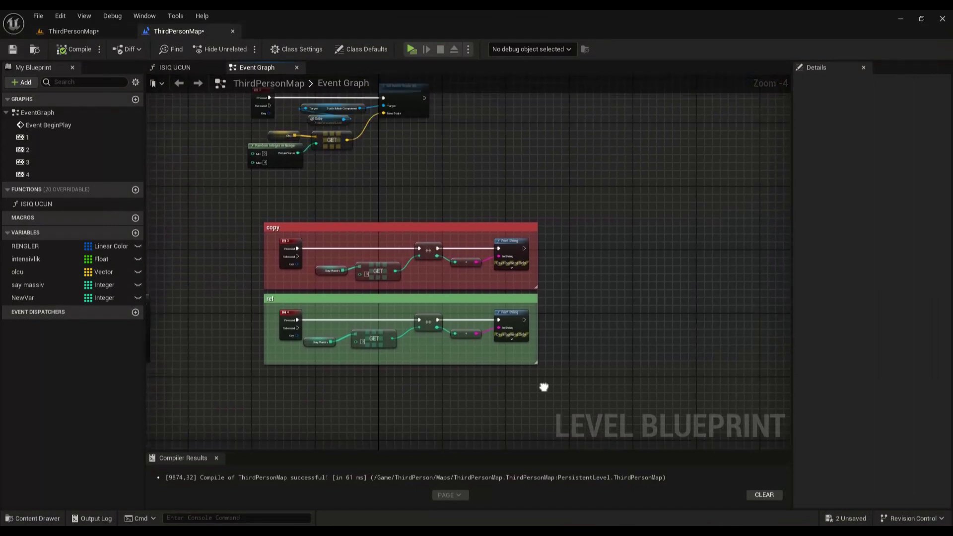
{"action": "scroll", "coordinate": [545, 388], "scroll_direction": "down", "scroll_amount": 4}
{"action": "scroll", "coordinate": [513, 339], "scroll_direction": "up", "scroll_amount": 2}
{"action": "scroll", "coordinate": [513, 340], "scroll_direction": "up", "scroll_amount": 4}
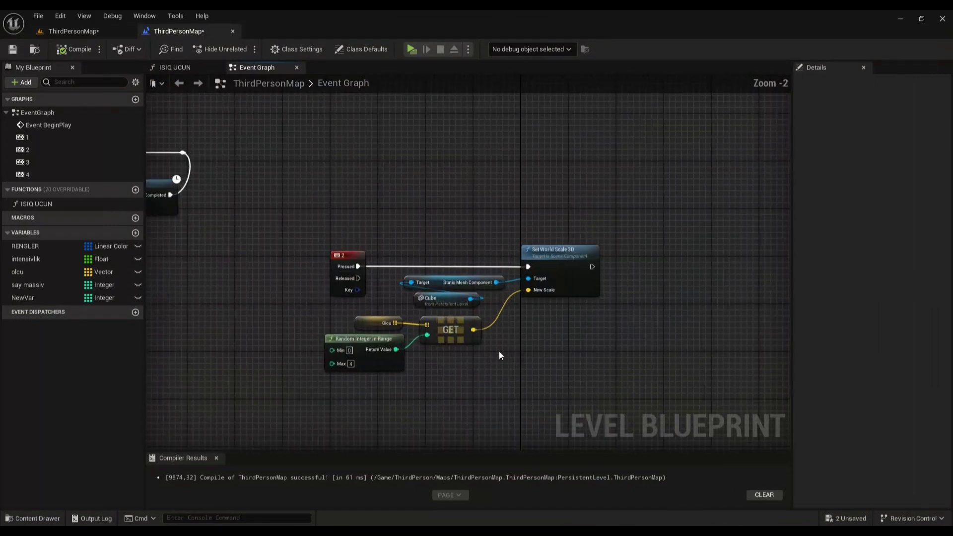
{"action": "mouse_move", "coordinate": [499, 356]}
{"action": "right_mouse_down"}
{"action": "mouse_move", "coordinate": [468, 372]}
{"action": "mouse_move", "coordinate": [495, 325]}
{"action": "right_mouse_up"}
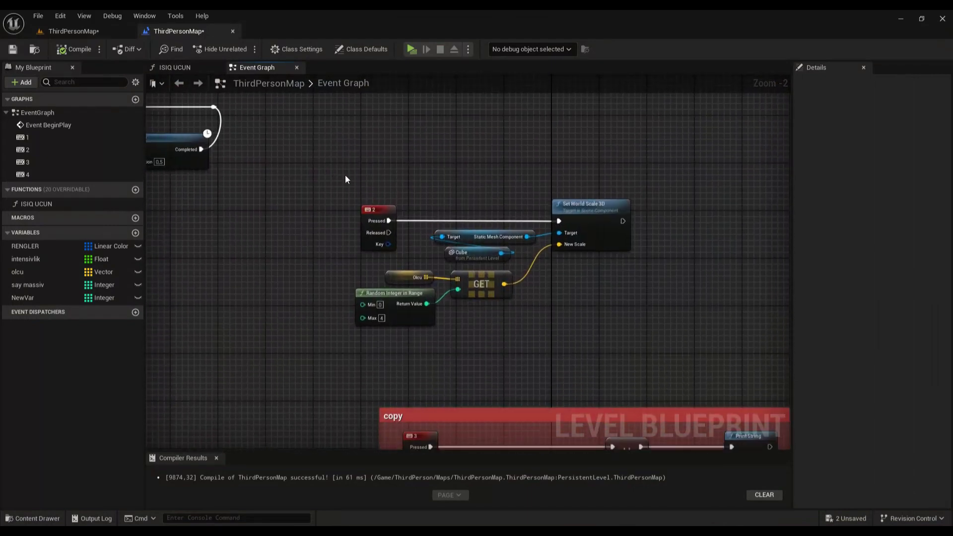
{"action": "left_click_drag", "start_coordinate": [330, 128], "coordinate": [661, 364]}
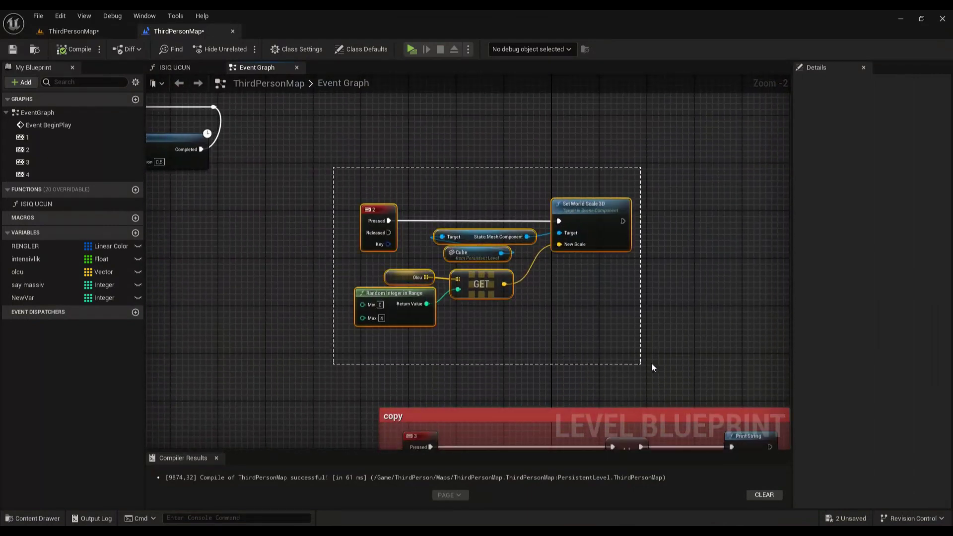
{"action": "left_click", "coordinate": [99, 31]}
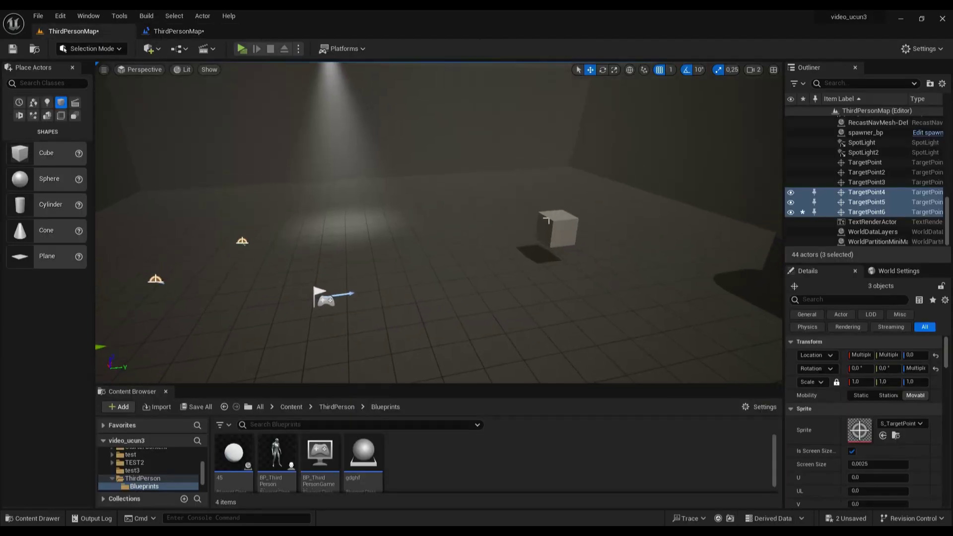
{"action": "left_click", "coordinate": [189, 31]}
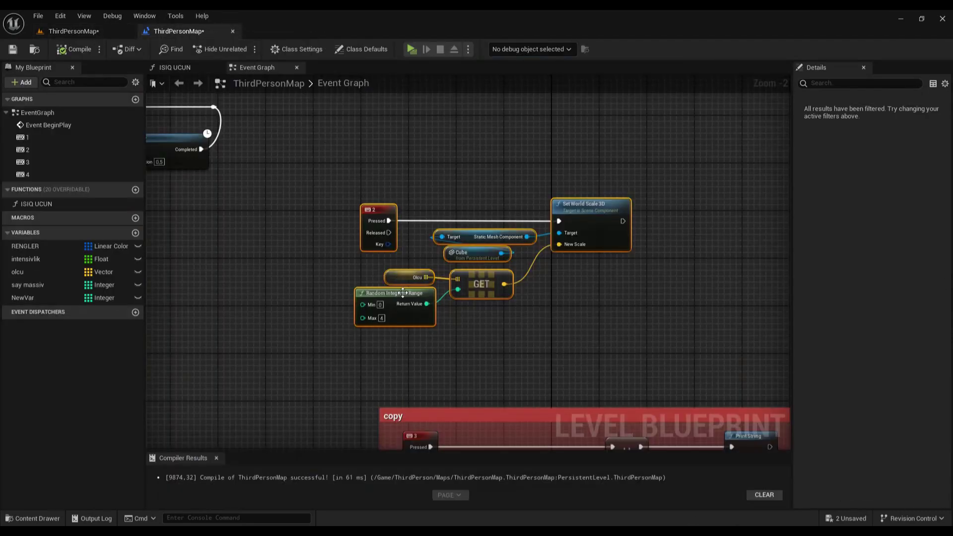
{"action": "left_click", "coordinate": [494, 344]}
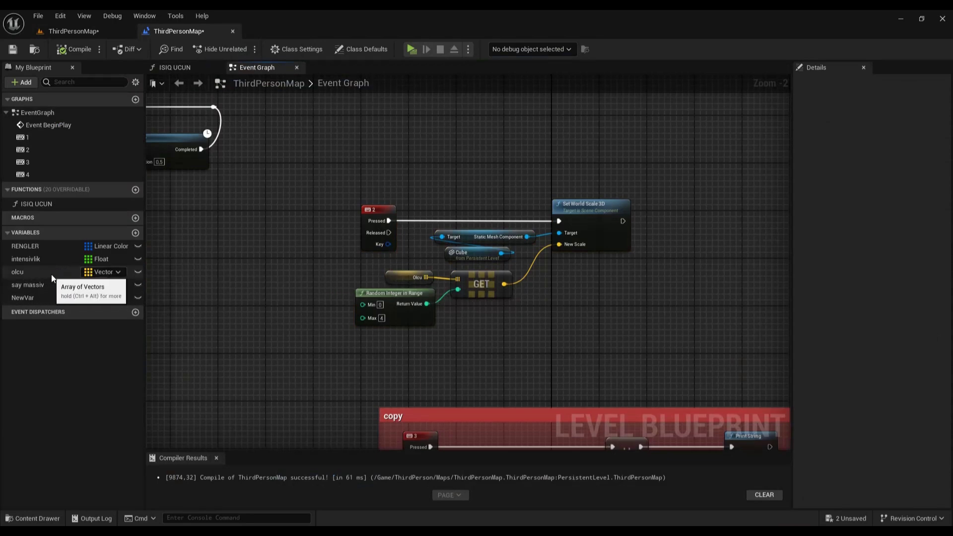
Inspect the olcu array's five scale vectors and the GET, Random Integer and Cube nodes.
{"action": "left_click", "coordinate": [402, 276]}
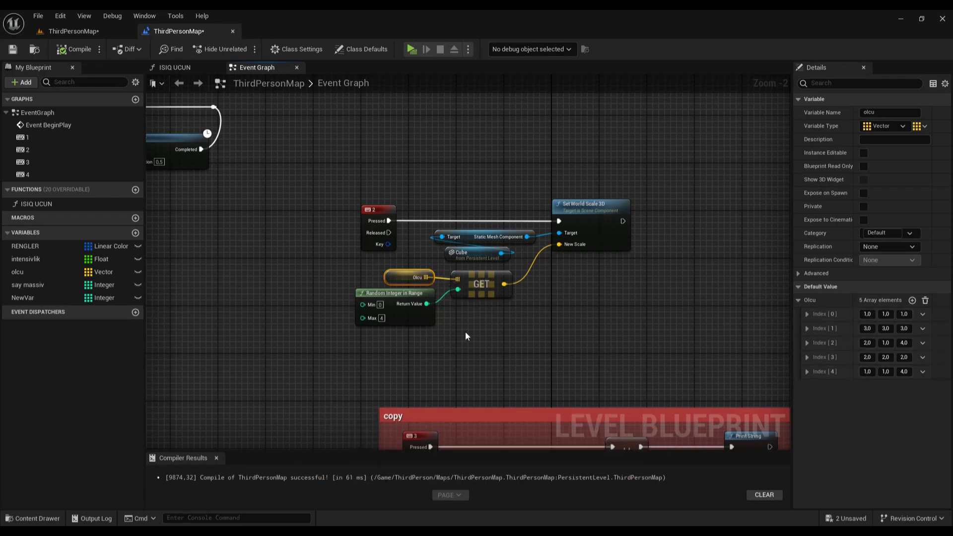
{"action": "left_click_drag", "start_coordinate": [452, 316], "coordinate": [502, 269]}
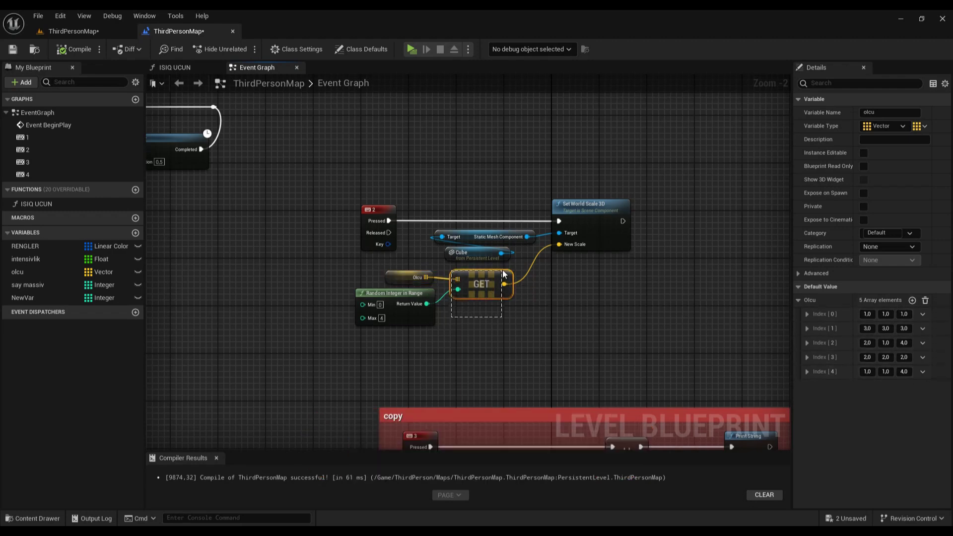
{"action": "left_click", "coordinate": [422, 313]}
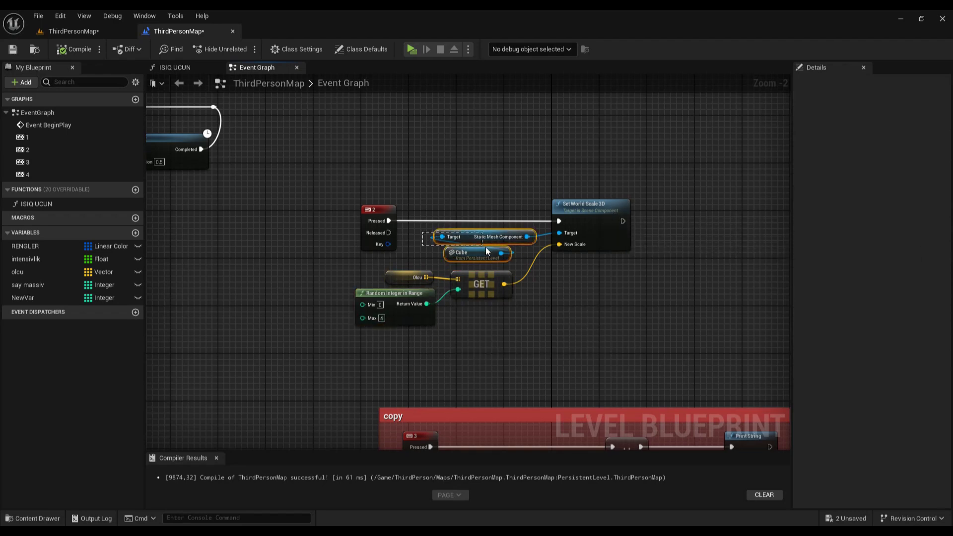
{"action": "left_click_drag", "start_coordinate": [487, 250], "coordinate": [486, 251]}
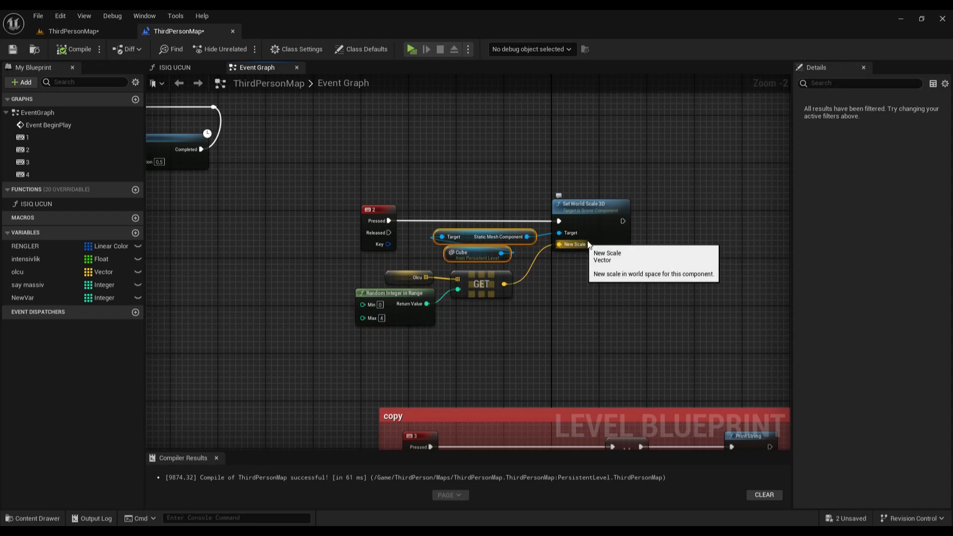